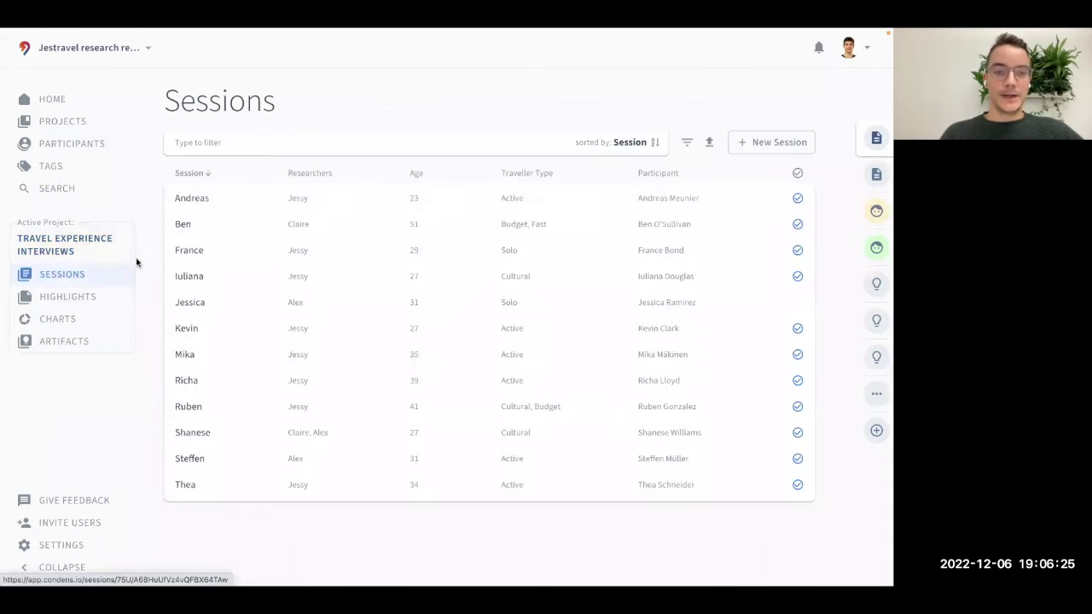
Open the only session not marked complete and review its transcript and the Start with traveling highlight.
left_click(239, 306)
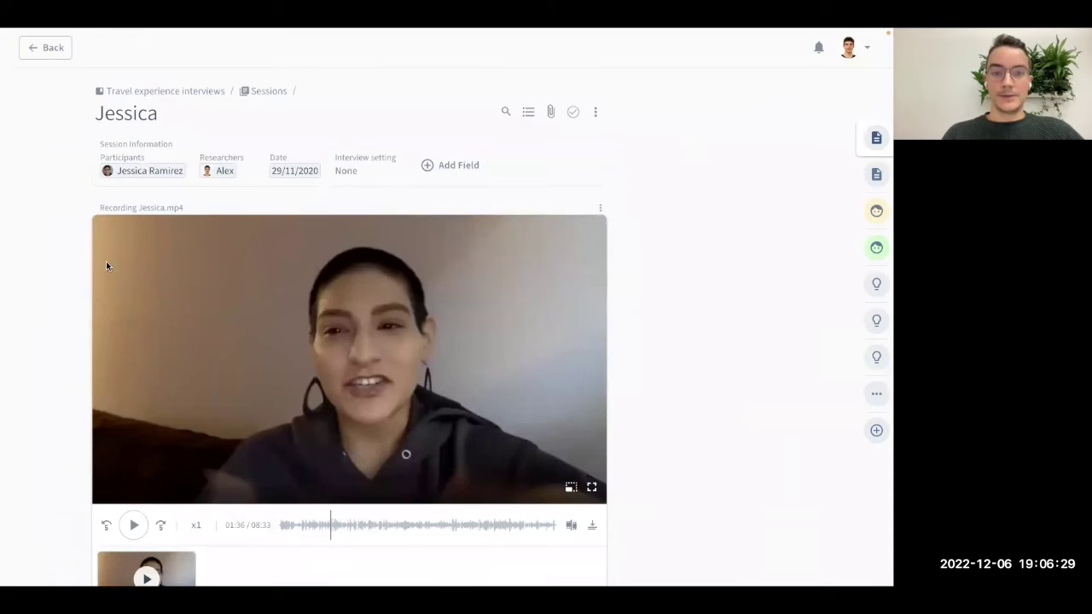
scroll(69, 249, "down", 3)
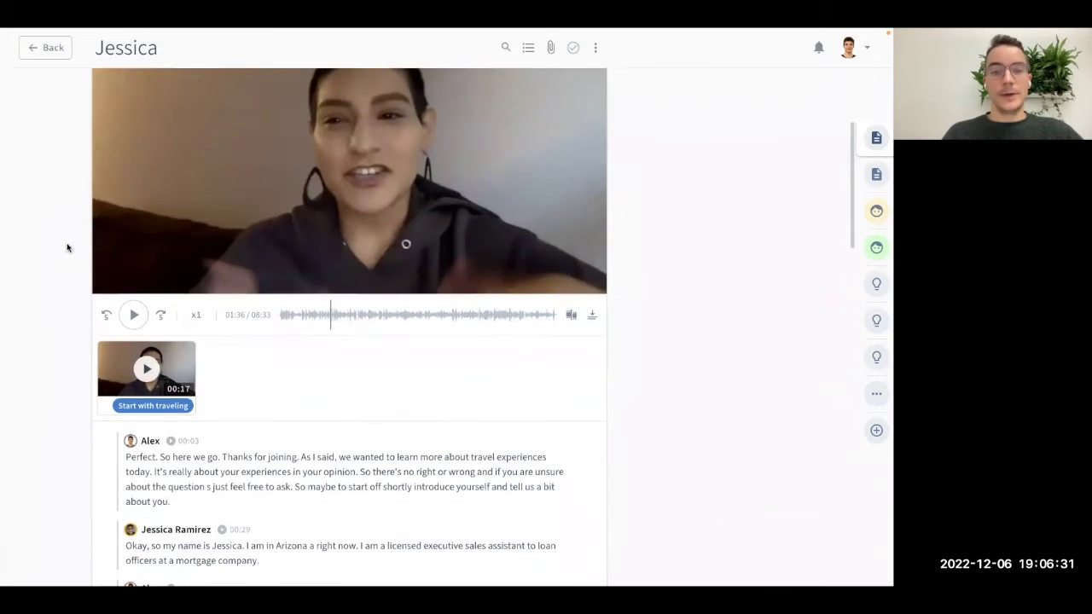
scroll(80, 262, "down", 3)
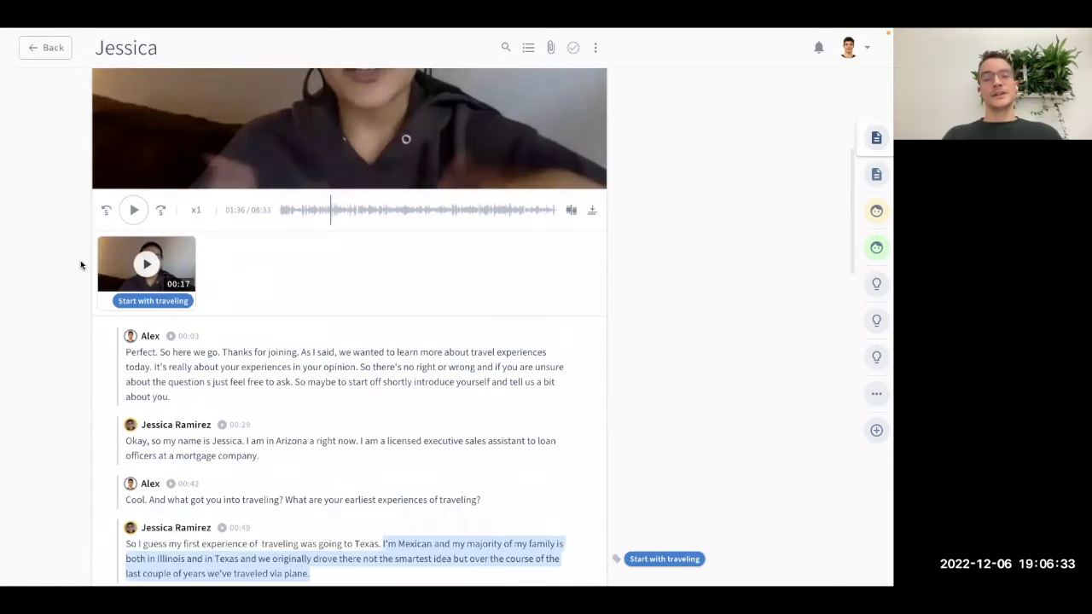
scroll(69, 243, "down", 2)
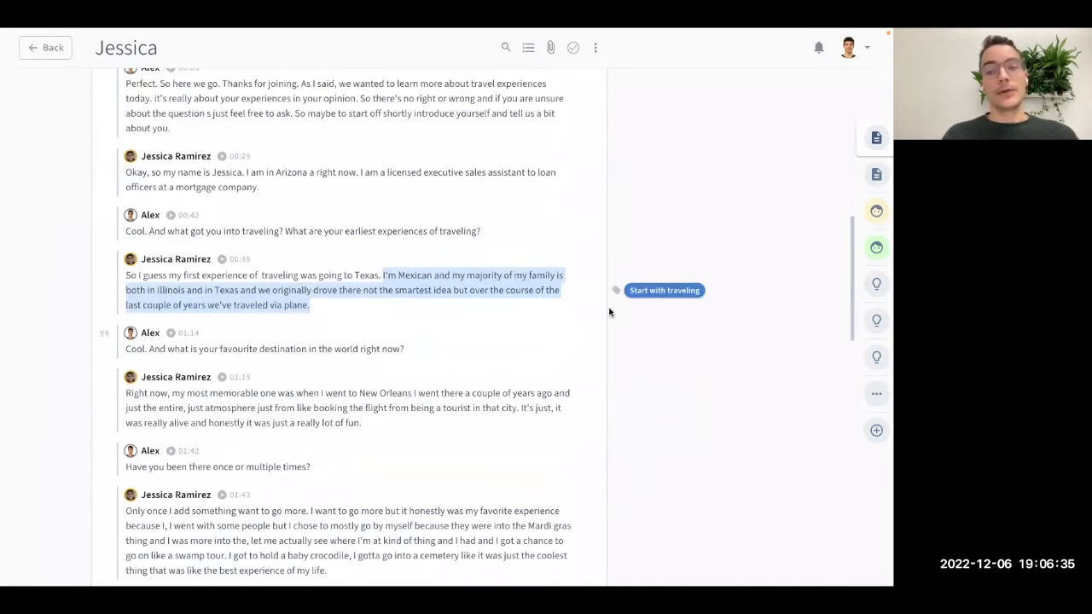
mouse_move(644, 298)
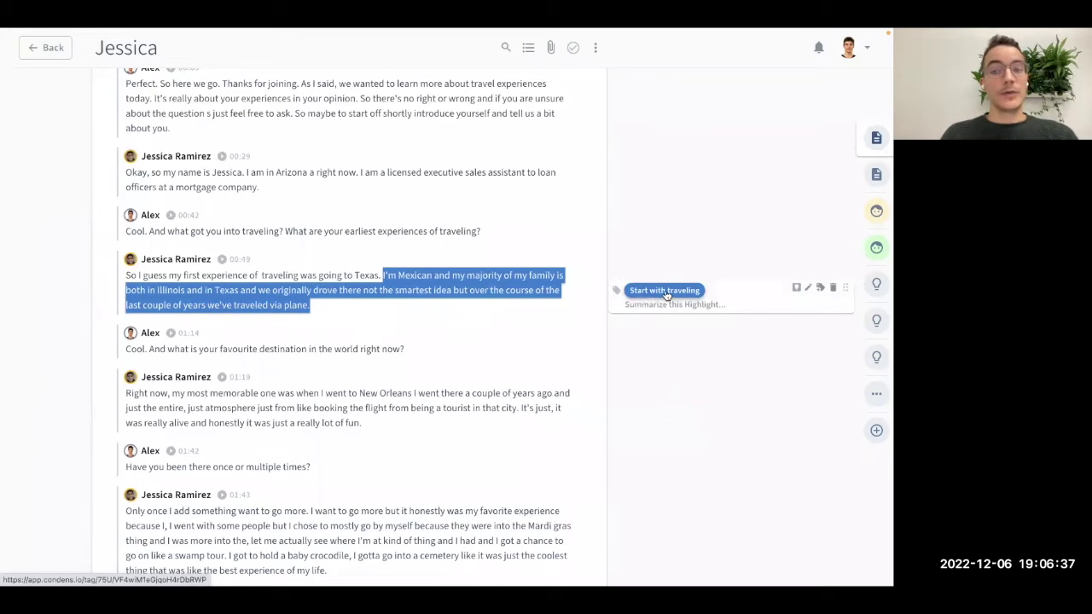
scroll(565, 314, "down", 3)
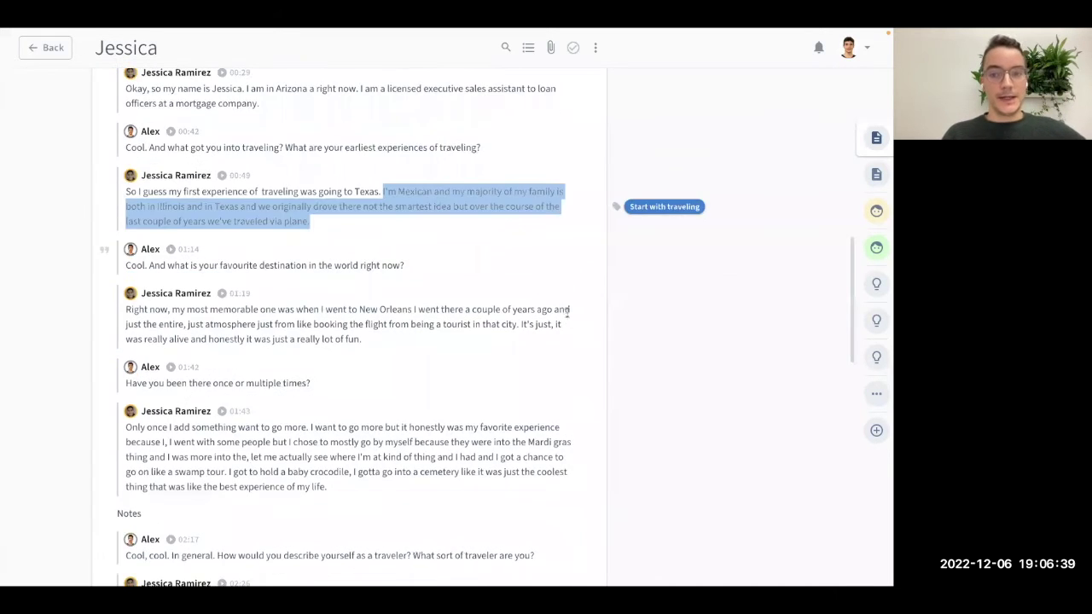
scroll(54, 195, "up", 4)
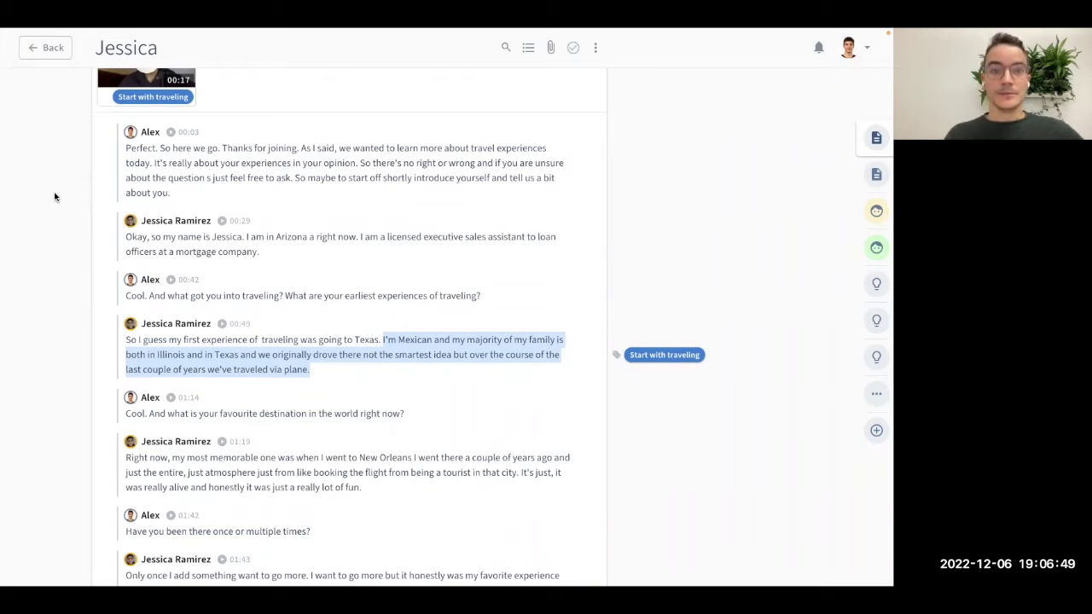
scroll(59, 200, "down", 1)
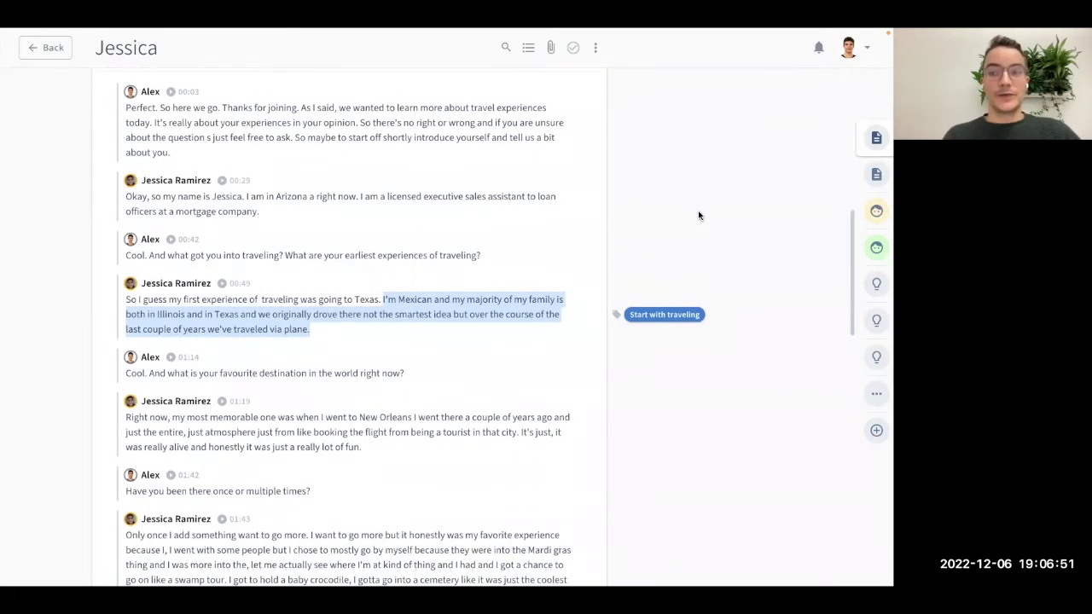
Open the Long-term Traveler interviews report beside the transcript and review its findings, personas and Active travelers cluster.
left_click(878, 139)
scroll(724, 304, "down", 2)
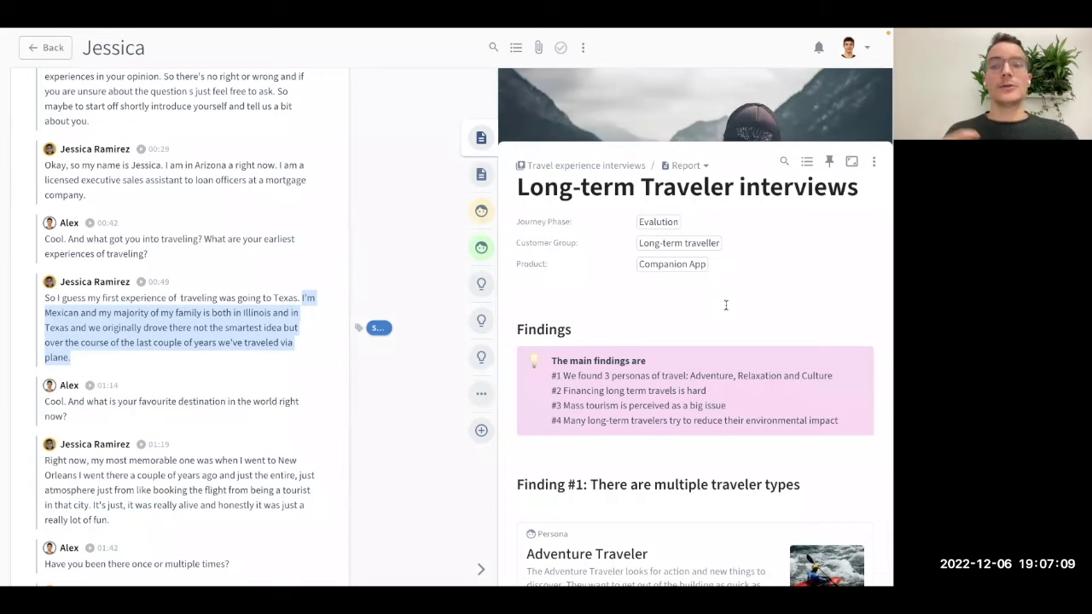
scroll(725, 304, "down", 1)
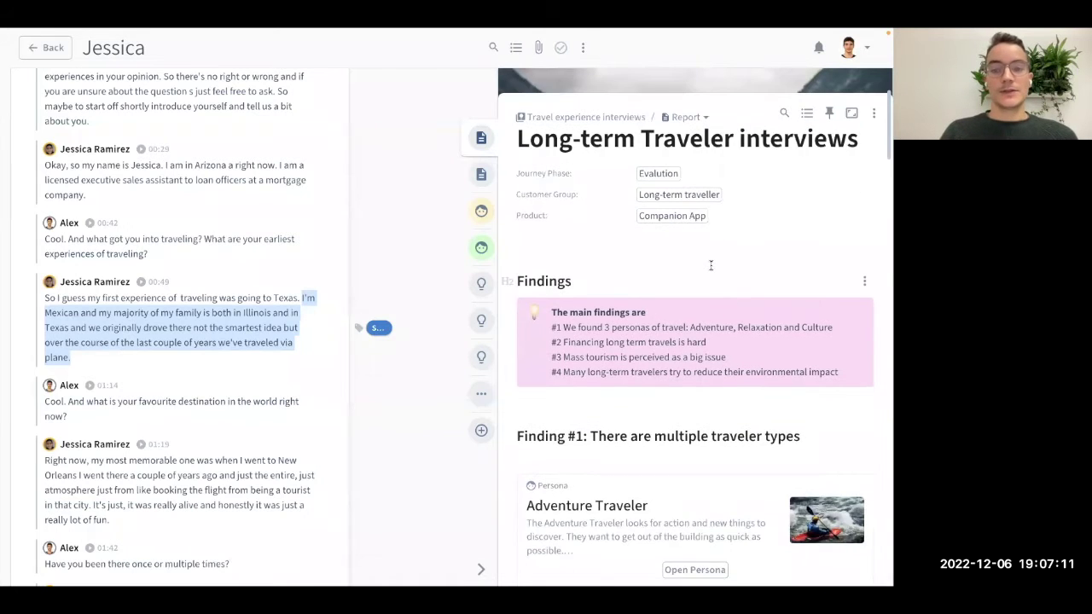
scroll(712, 271, "down", 2)
scroll(711, 271, "down", 5)
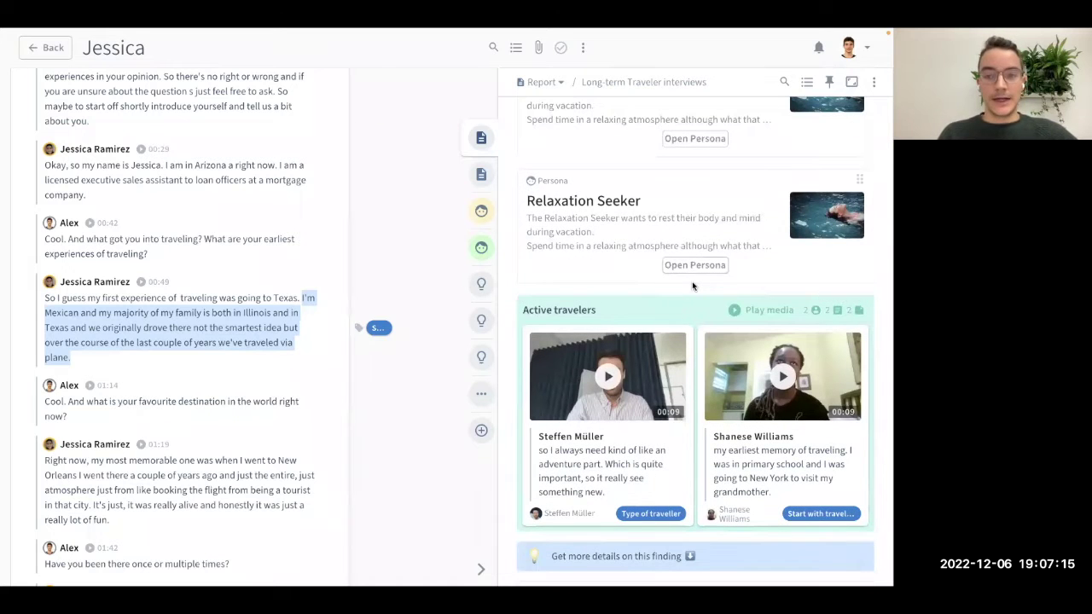
scroll(691, 284, "up", 3)
scroll(691, 284, "up", 3)
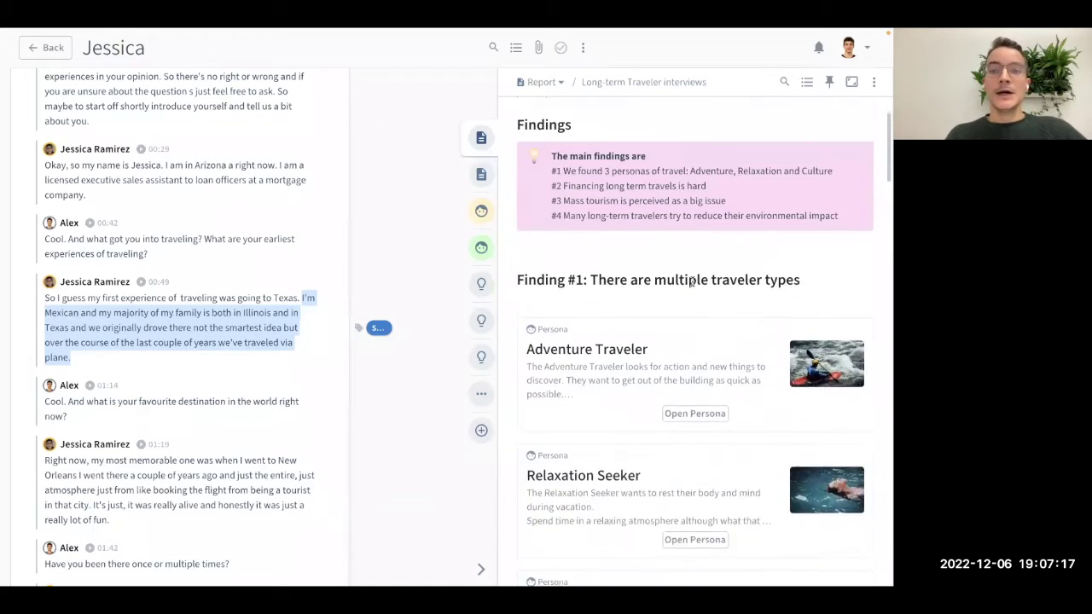
scroll(692, 282, "up", 3)
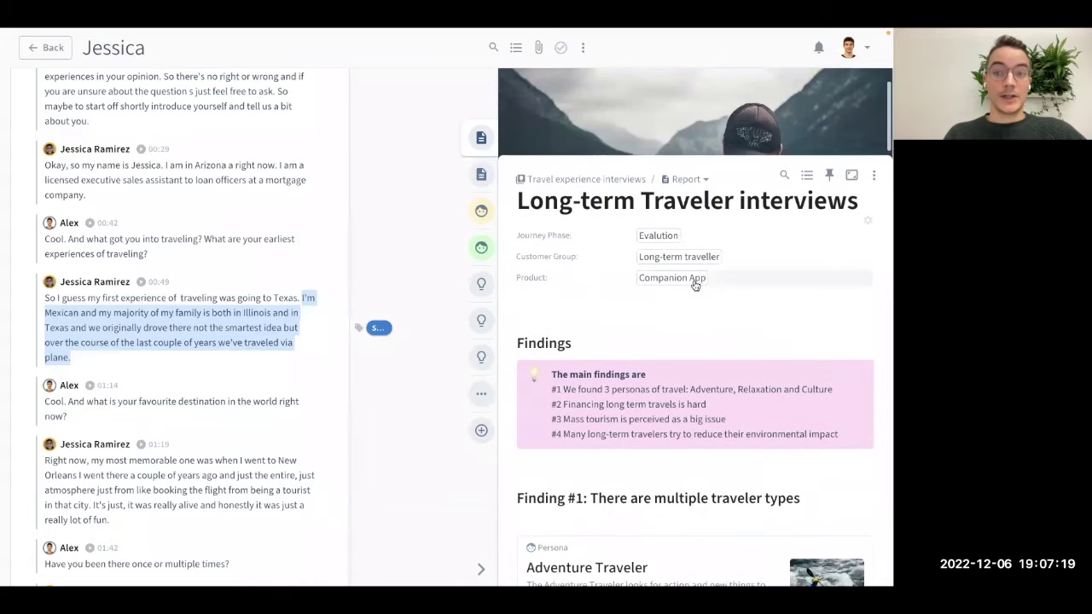
Create an empty whiteboard beside the session transcript.
left_click(481, 433)
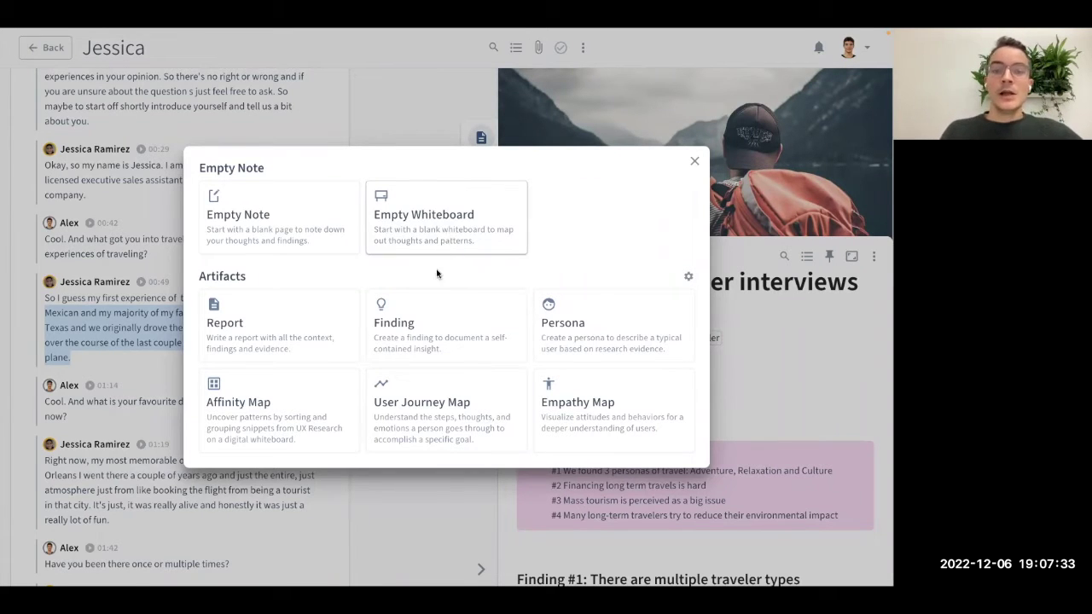
left_click(438, 227)
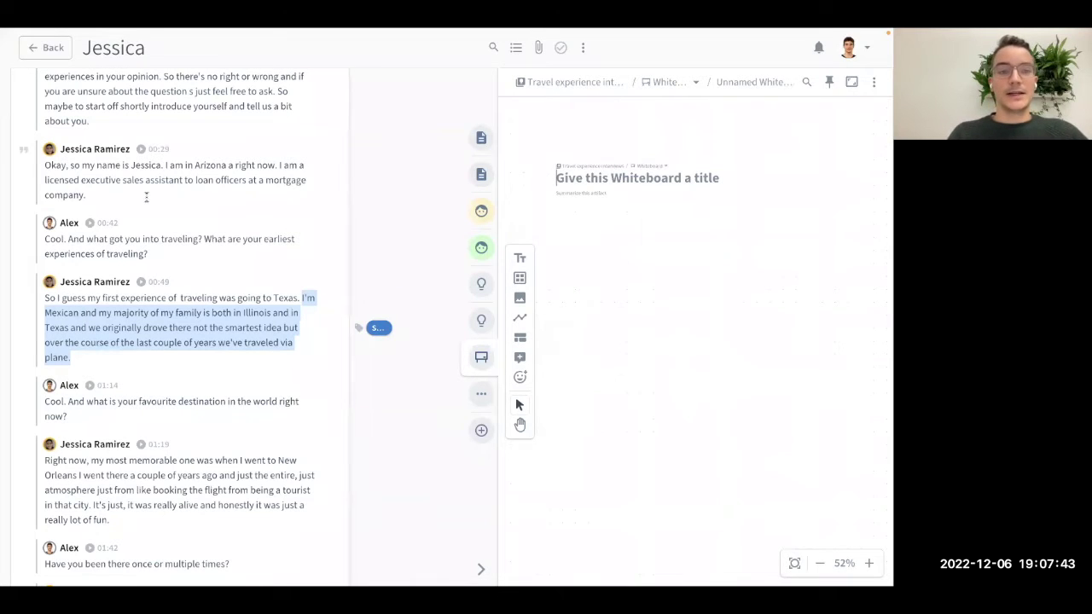
scroll(139, 204, "up", 3)
scroll(141, 208, "up", 1)
scroll(213, 256, "down", 1)
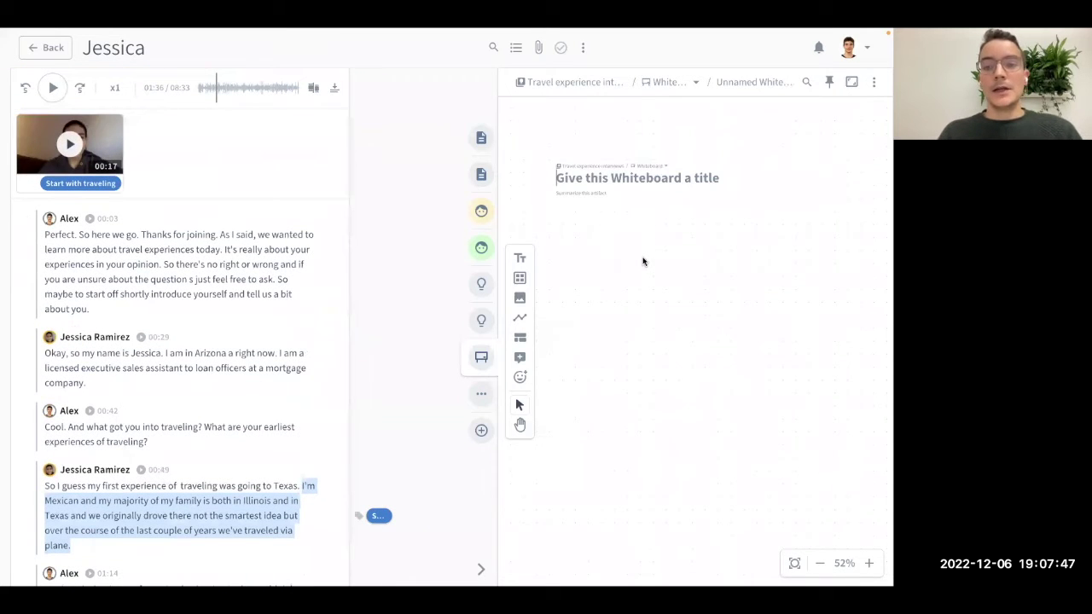
scroll(641, 265, "down", 3)
scroll(644, 267, "up", 1)
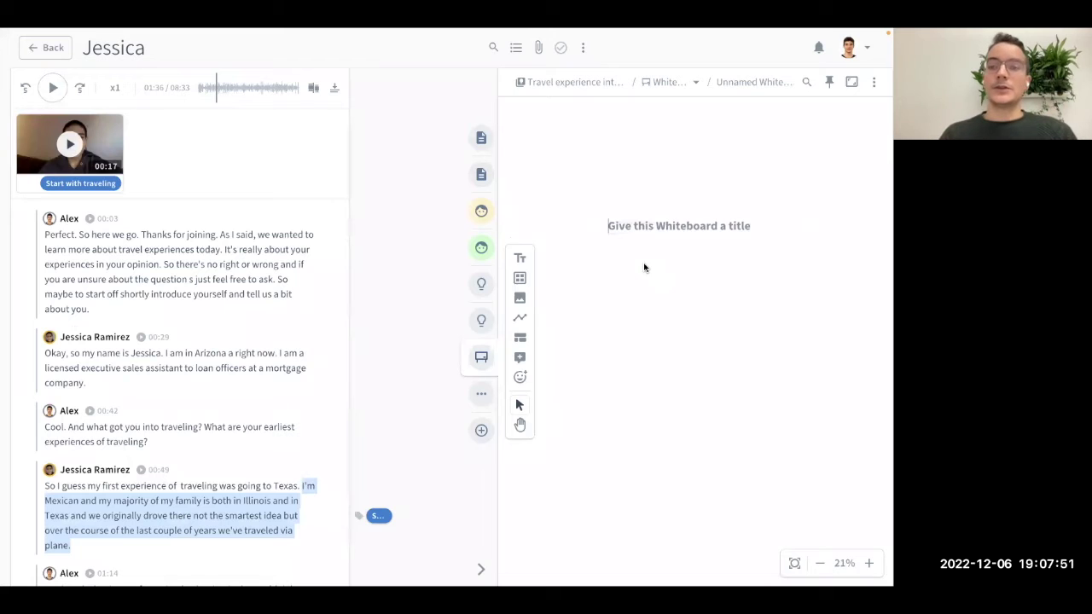
scroll(646, 252, "up", 4)
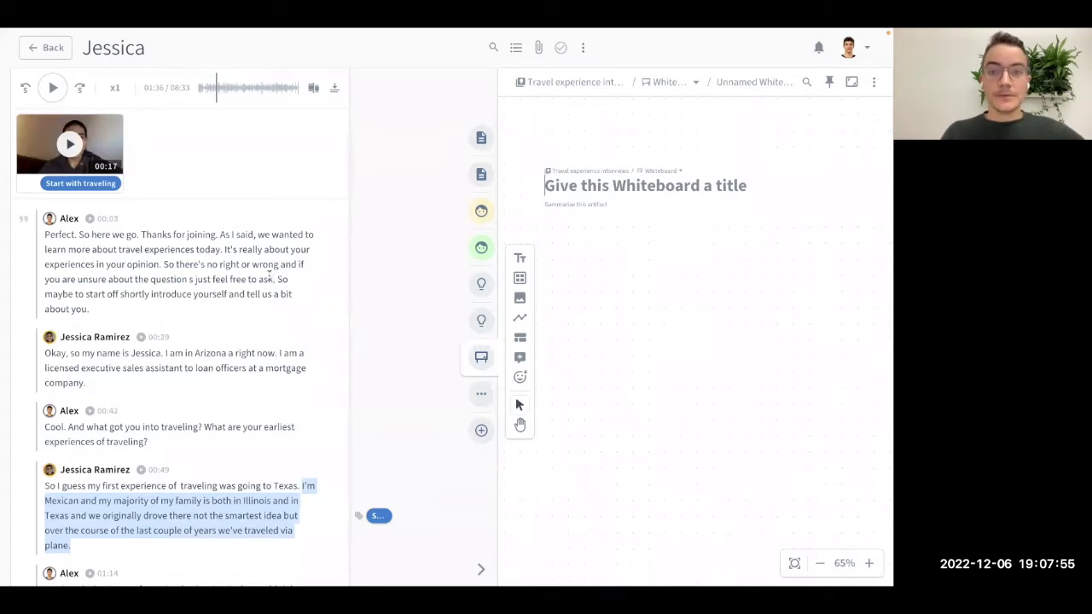
Add the transcript's Start with traveling highlight about family in Illinois and Texas to the whiteboard, below its title.
scroll(267, 289, "down", 3)
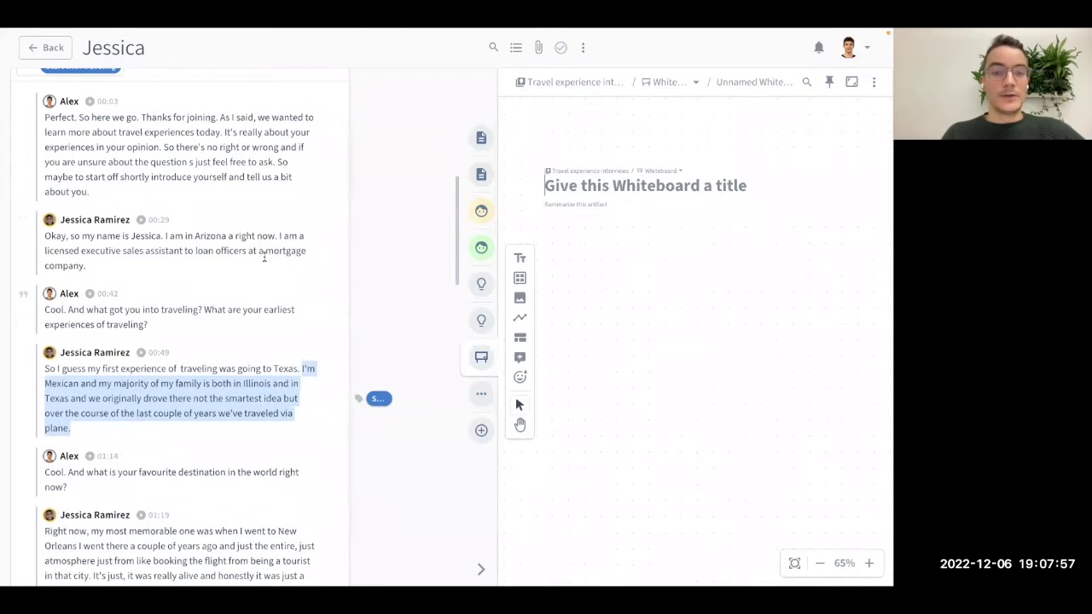
scroll(247, 246, "down", 2)
mouse_move(372, 341)
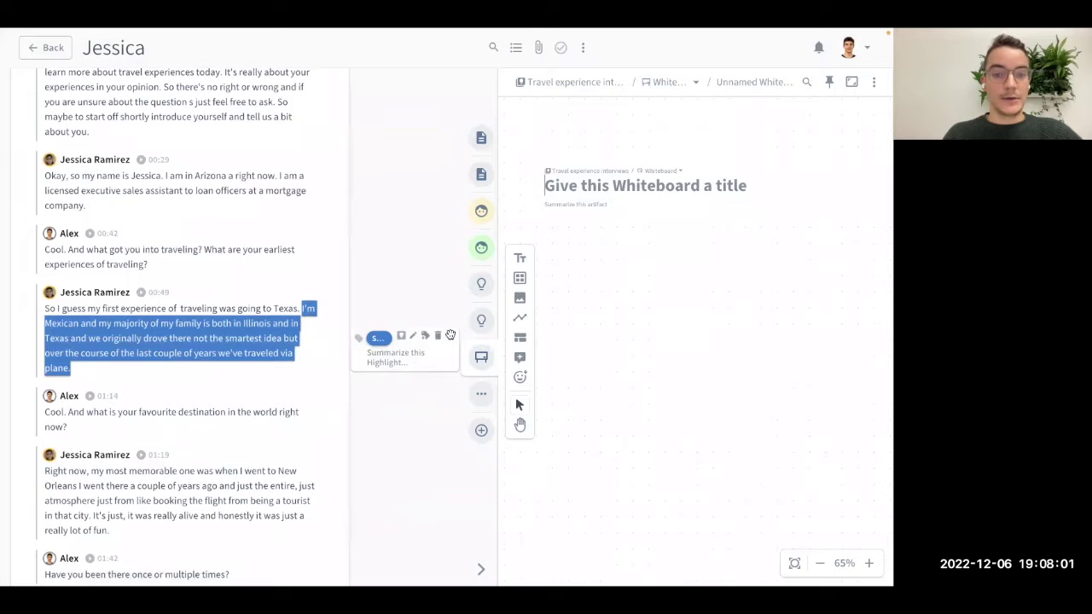
left_click_drag(449, 335, 623, 245)
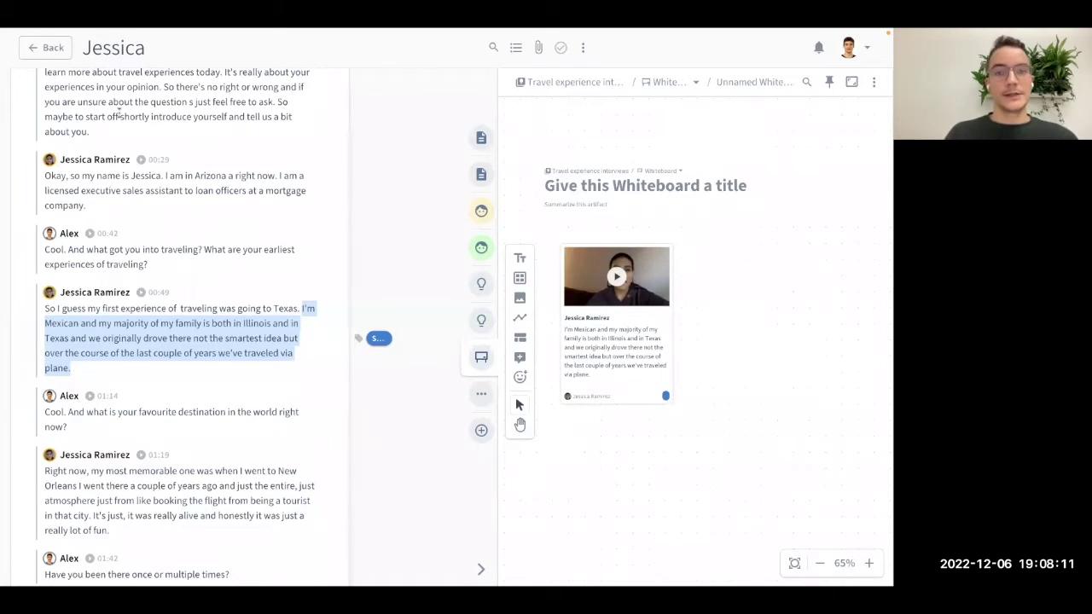
From the project's highlights with the navigation collapsed, add the New York earliest-memory and Santorini, Greece or Maldives highlights to the whiteboard.
left_click(60, 49)
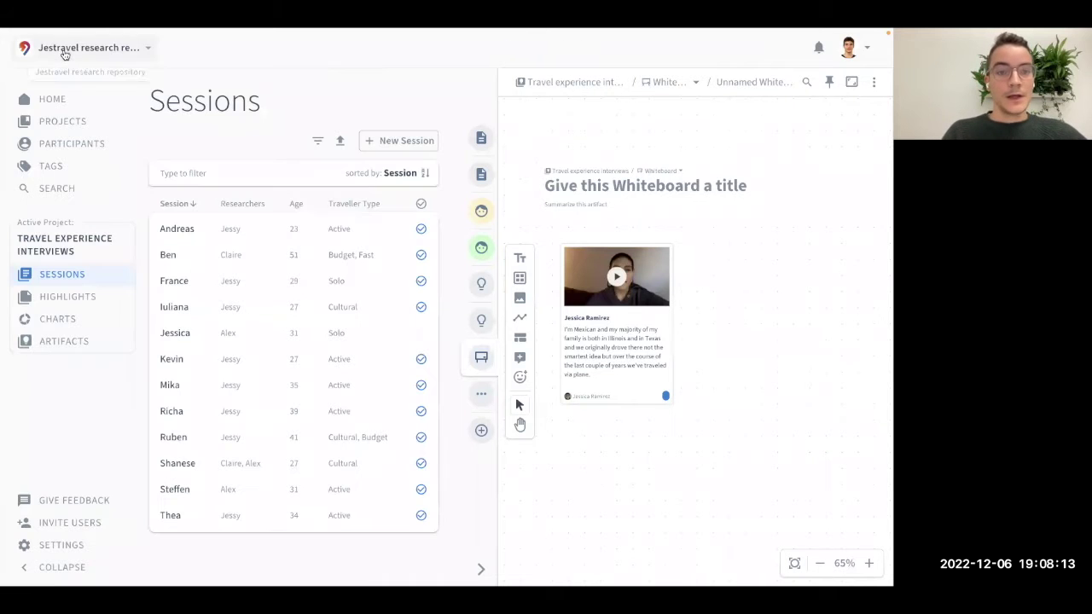
left_click(92, 296)
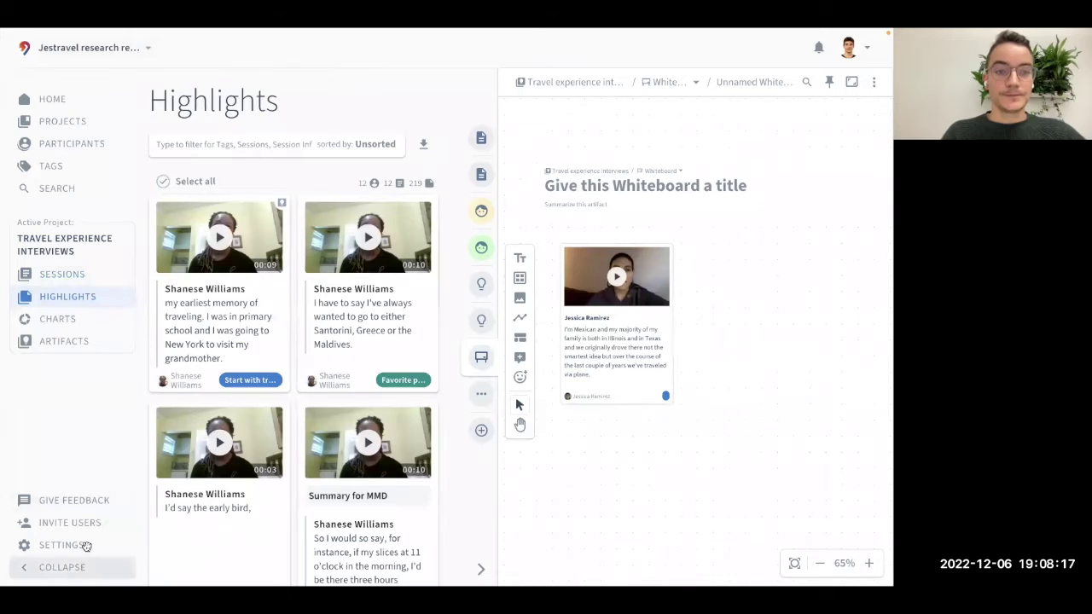
left_click(85, 568)
left_click_drag(195, 314, 647, 486)
scroll(266, 258, "down", 3)
left_click_drag(276, 247, 743, 341)
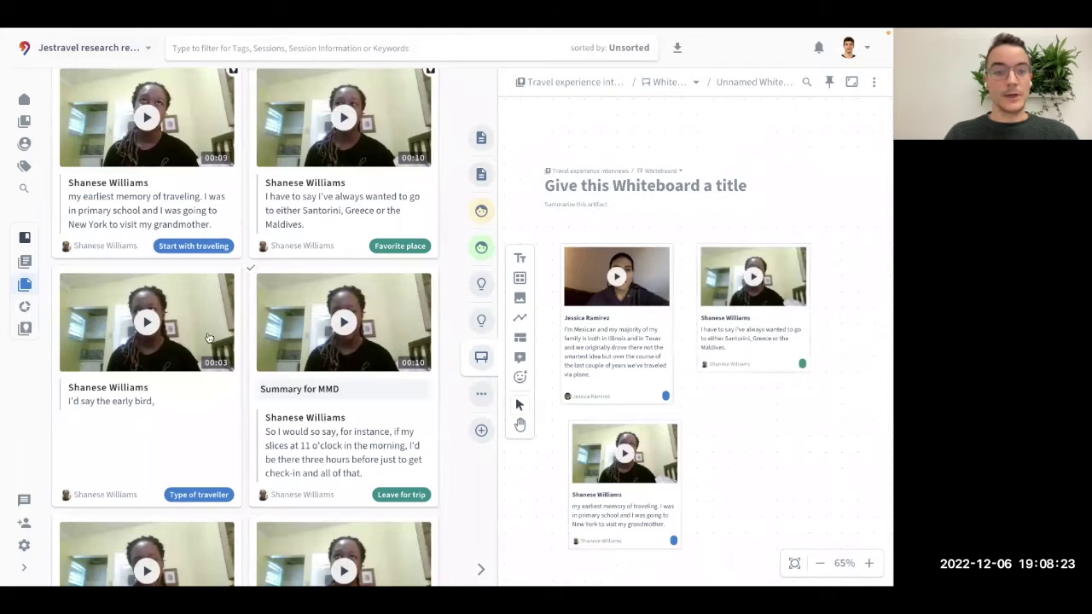
Add the "thirst to go outdoors" and "camping alone" highlights to the whiteboard, one below the other beside the New York card.
scroll(188, 367, "down", 3)
scroll(188, 367, "down", 12)
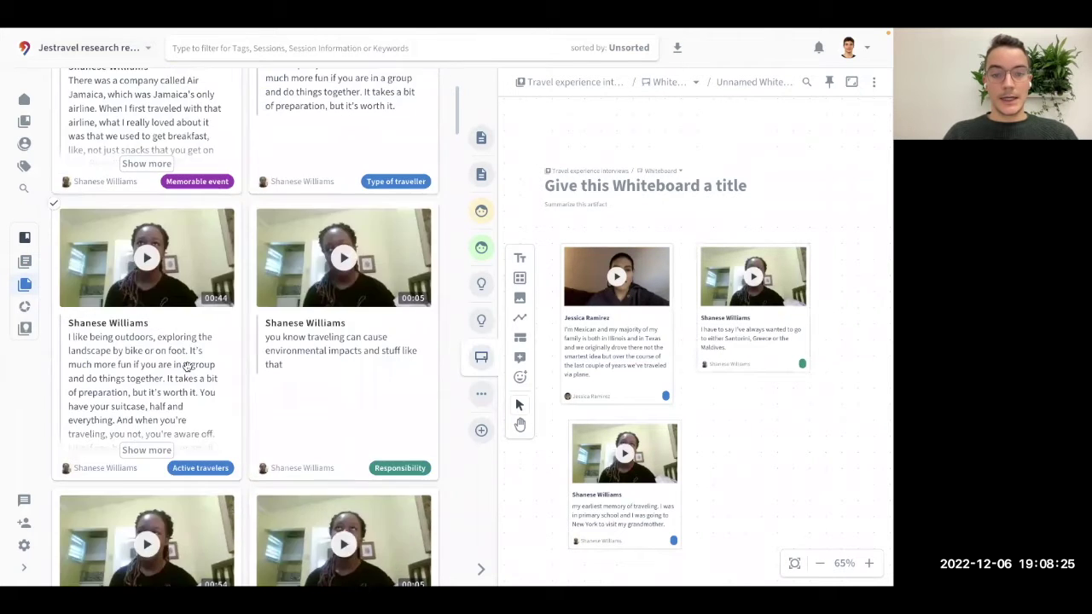
left_click_drag(332, 322, 764, 444)
scroll(668, 324, "down", 3)
left_click_drag(182, 342, 789, 370)
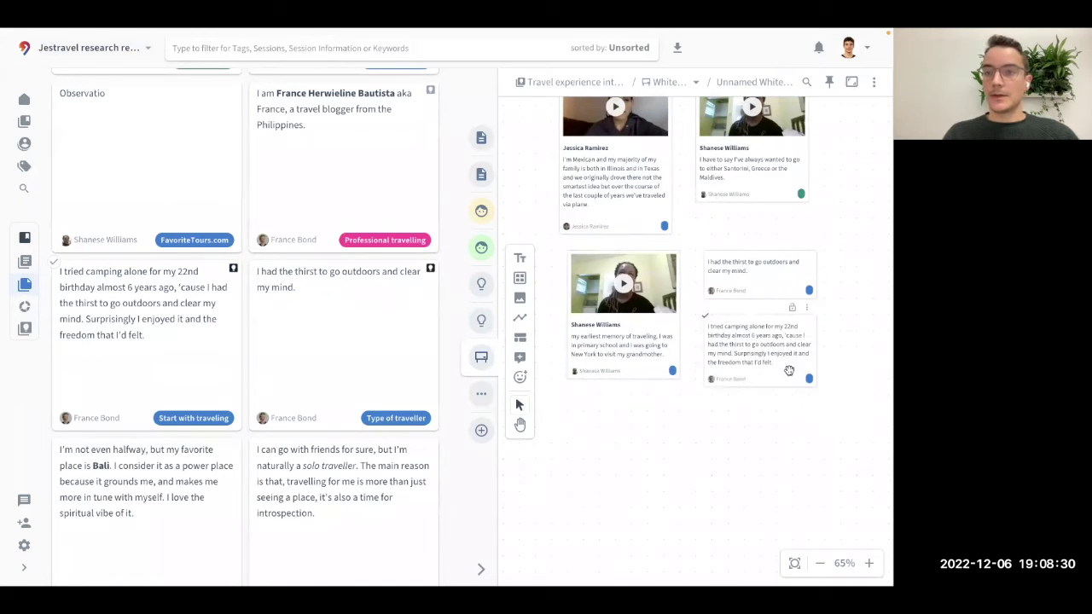
Expand the whiteboard to full view and cluster the Santorini, Illinois and Texas family, and "thirst to go outdoors" highlights.
left_click(851, 83)
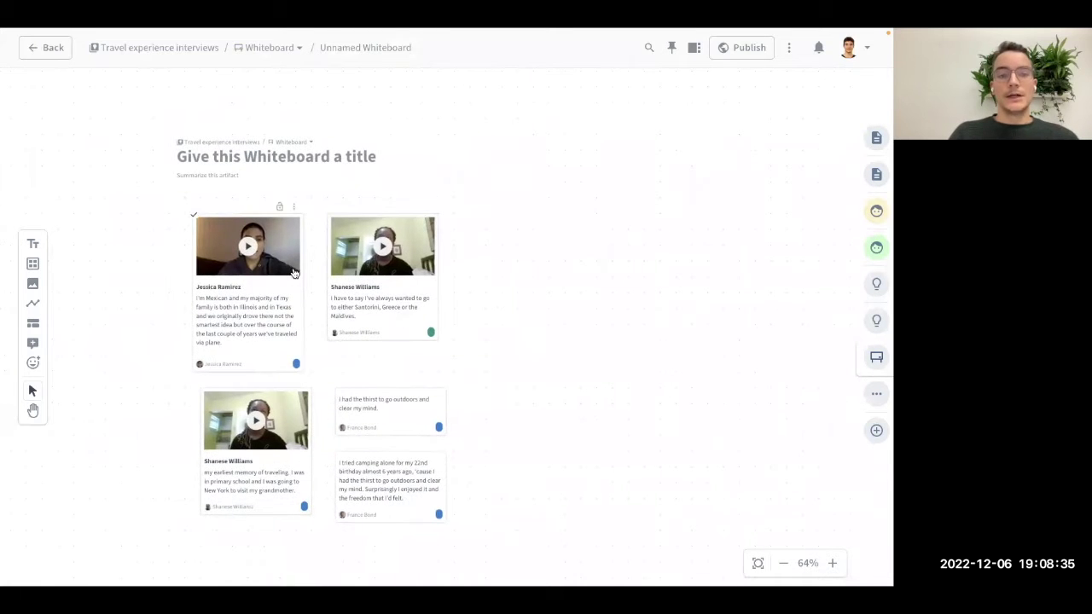
scroll(275, 255, "up", 3)
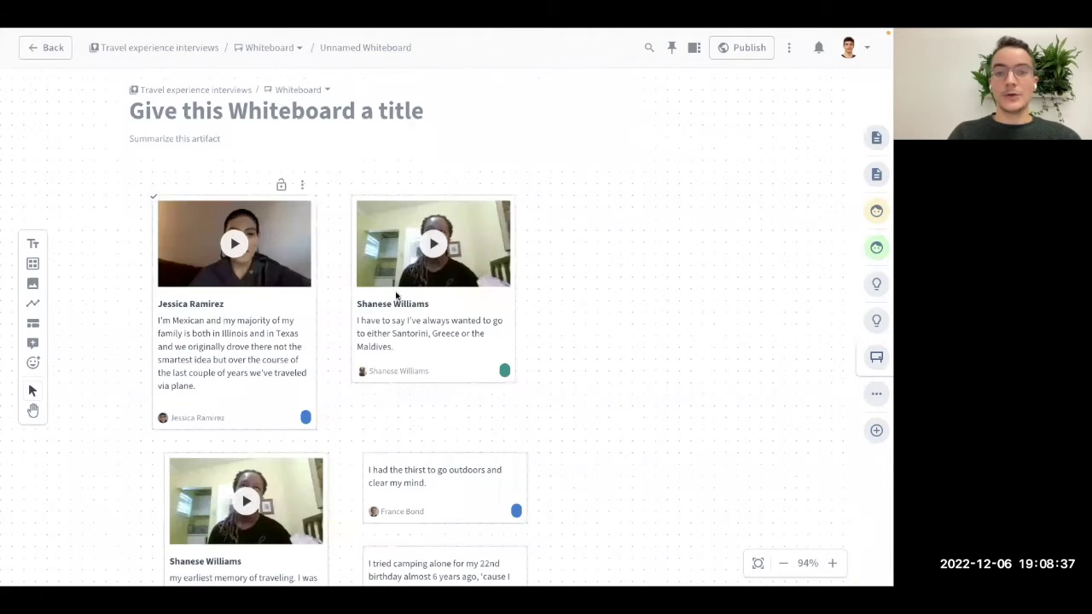
scroll(597, 269, "down", 1)
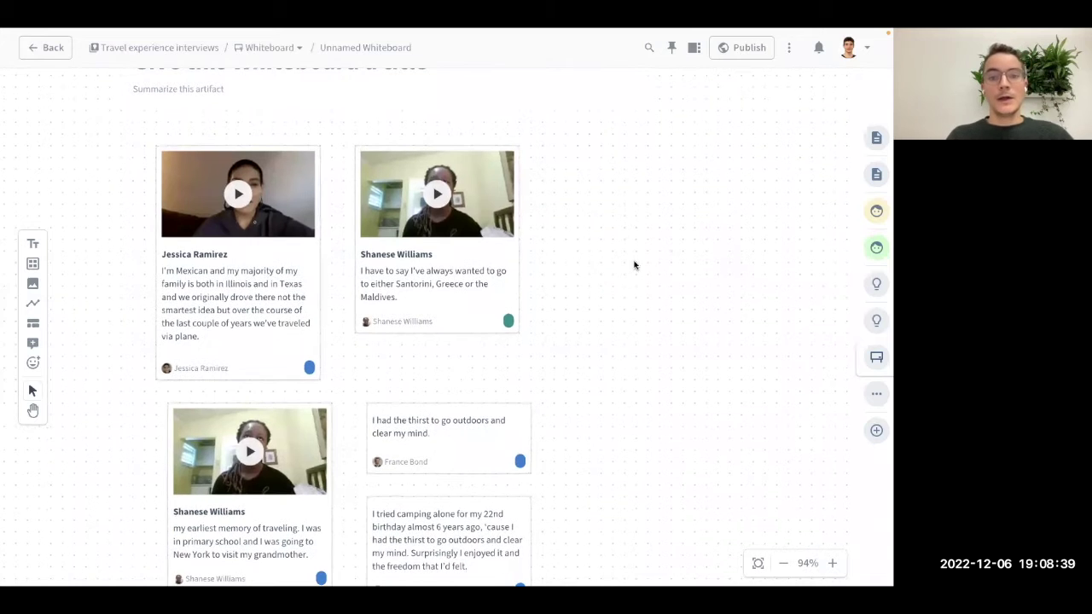
left_click_drag(494, 252, 307, 257)
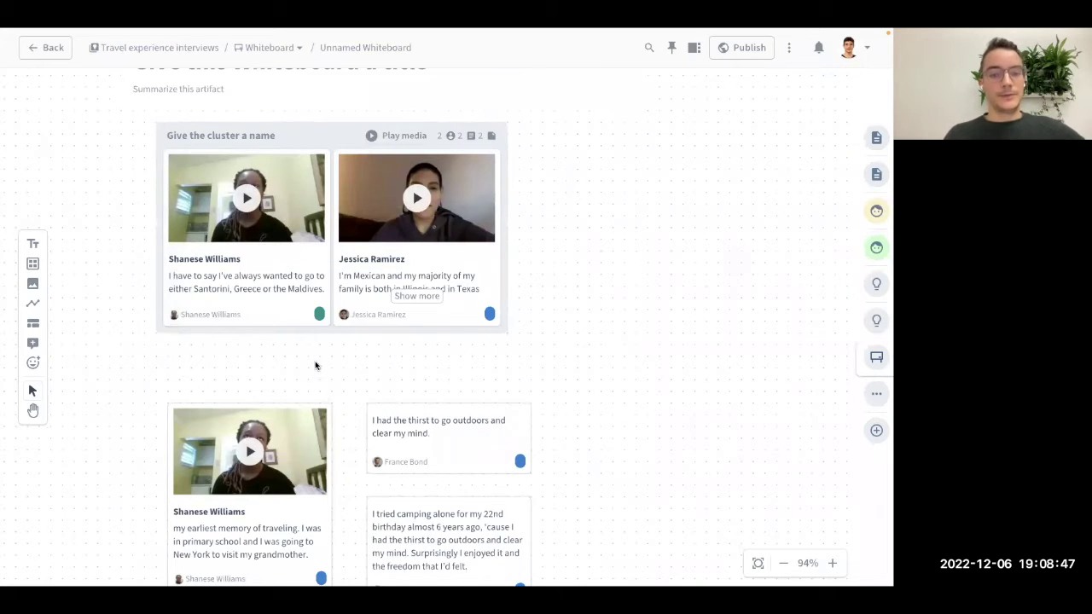
left_click_drag(400, 431, 282, 247)
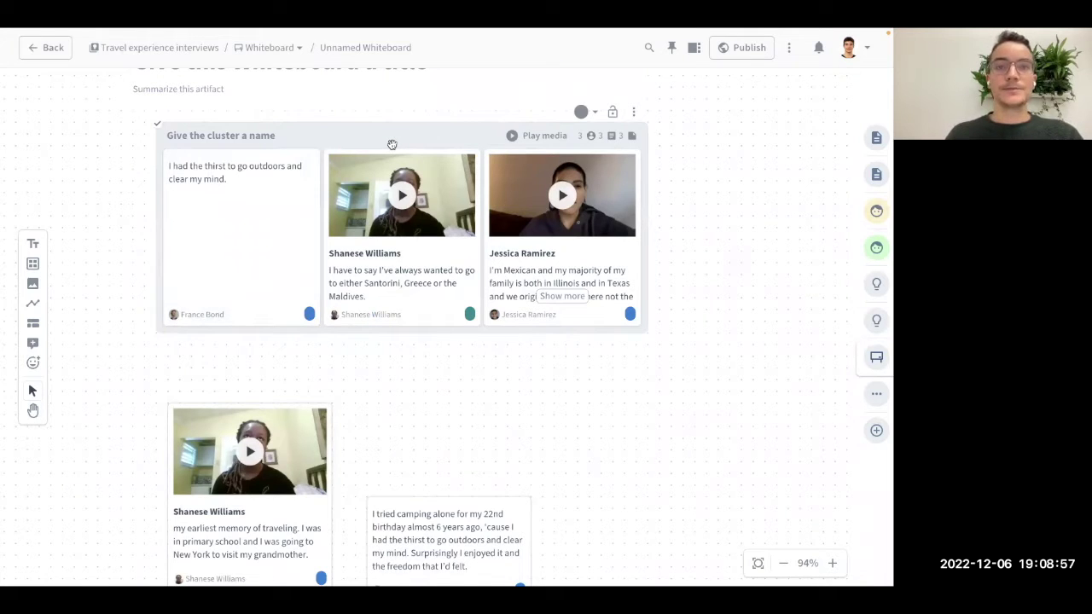
Return to the start of the project's highlights list with the whiteboard open alongside it.
left_click(53, 48)
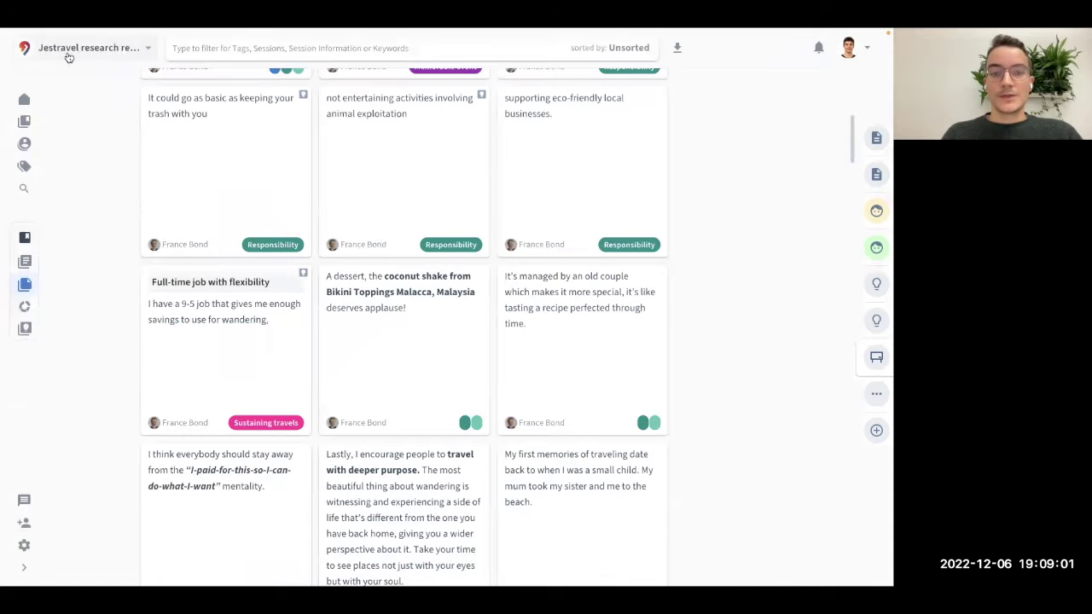
left_click(874, 354)
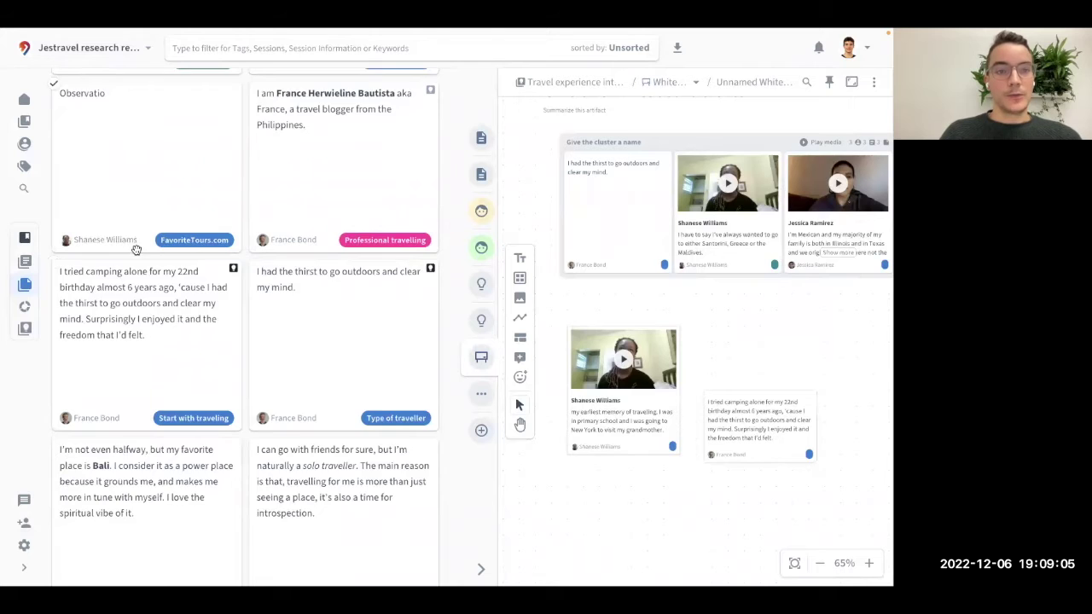
scroll(136, 248, "up", 3)
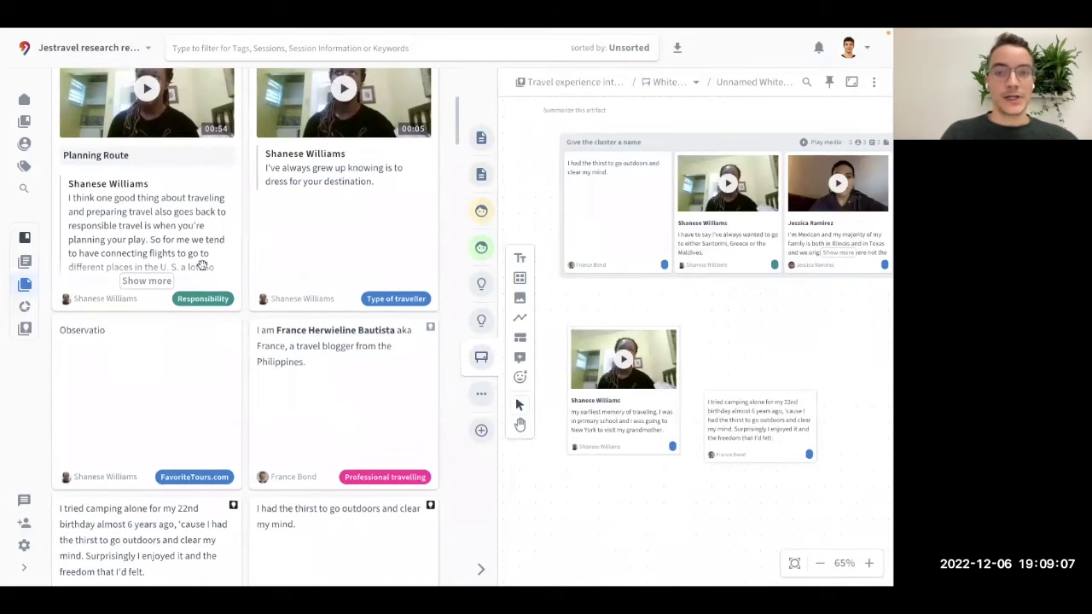
scroll(204, 268, "up", 5)
scroll(250, 273, "up", 10)
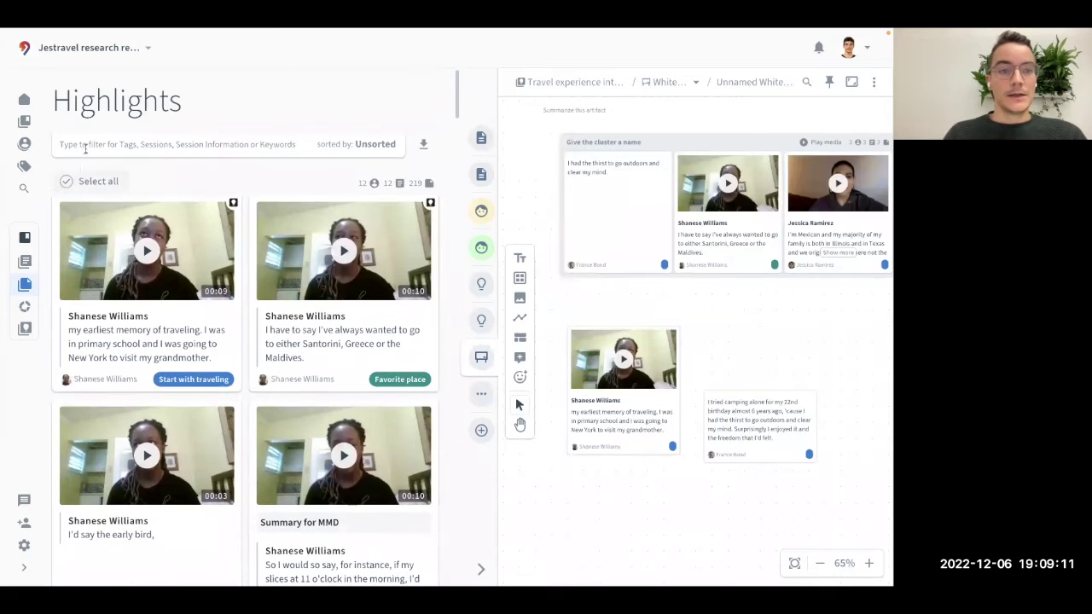
Filter the project's highlights to those not used in the selected artifact in the sidebar.
left_click(87, 145)
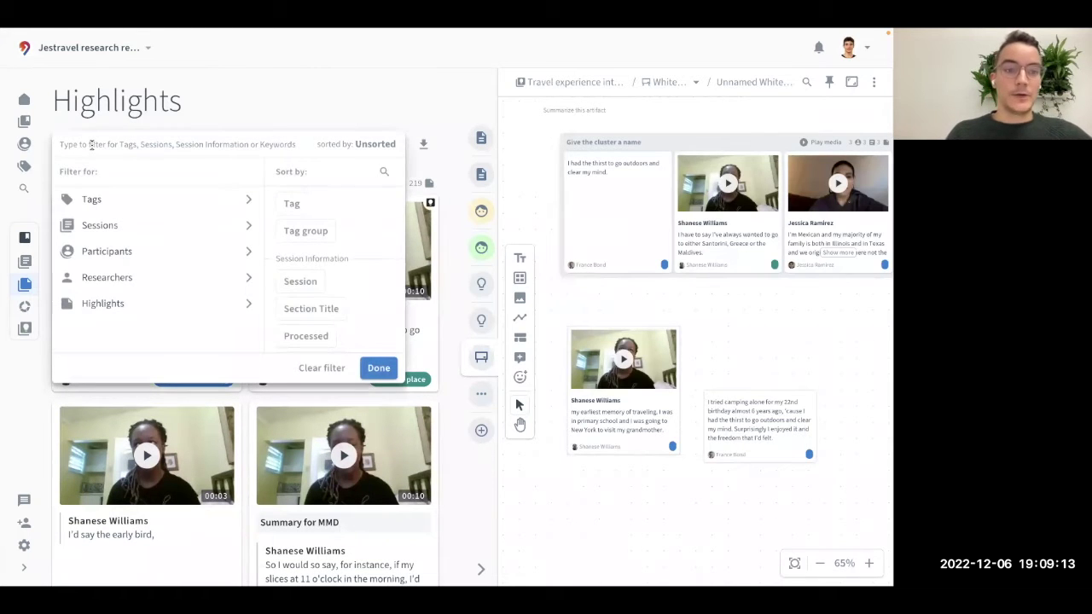
left_click(112, 304)
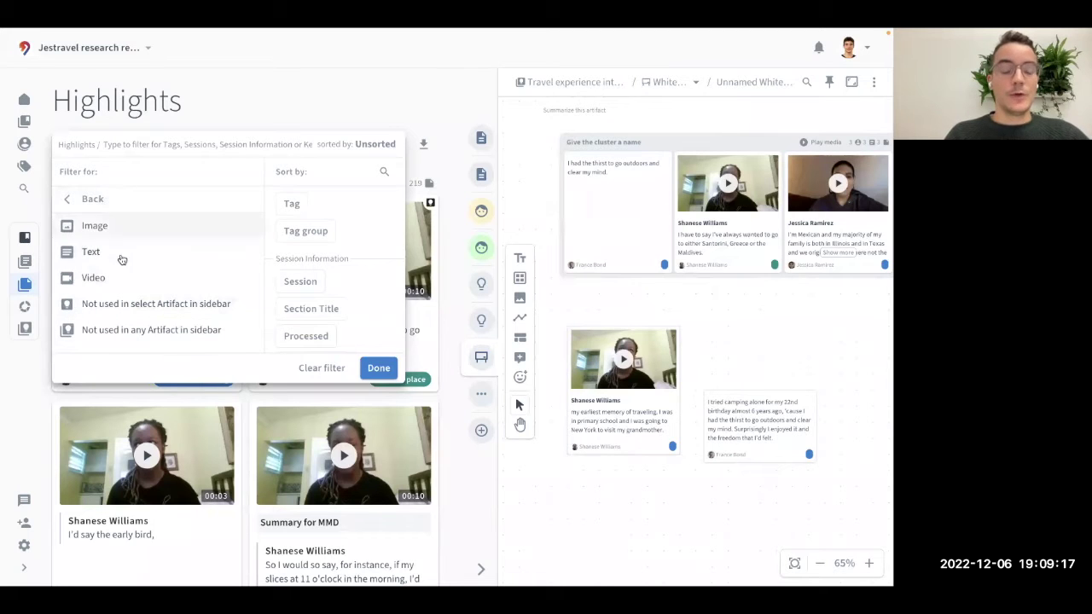
left_click(133, 307)
left_click(237, 118)
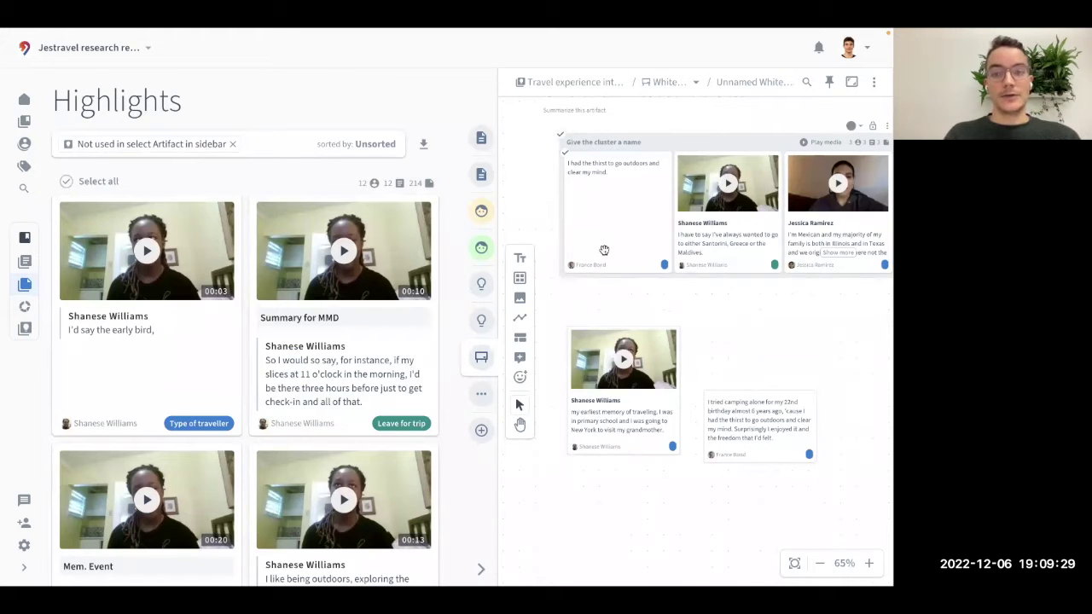
Add the "early bird" highlight below the New York card, cluster the Air Jamaica highlight with it, and shift the cluster slightly down.
scroll(767, 260, "down", 1)
left_click_drag(190, 337, 654, 529)
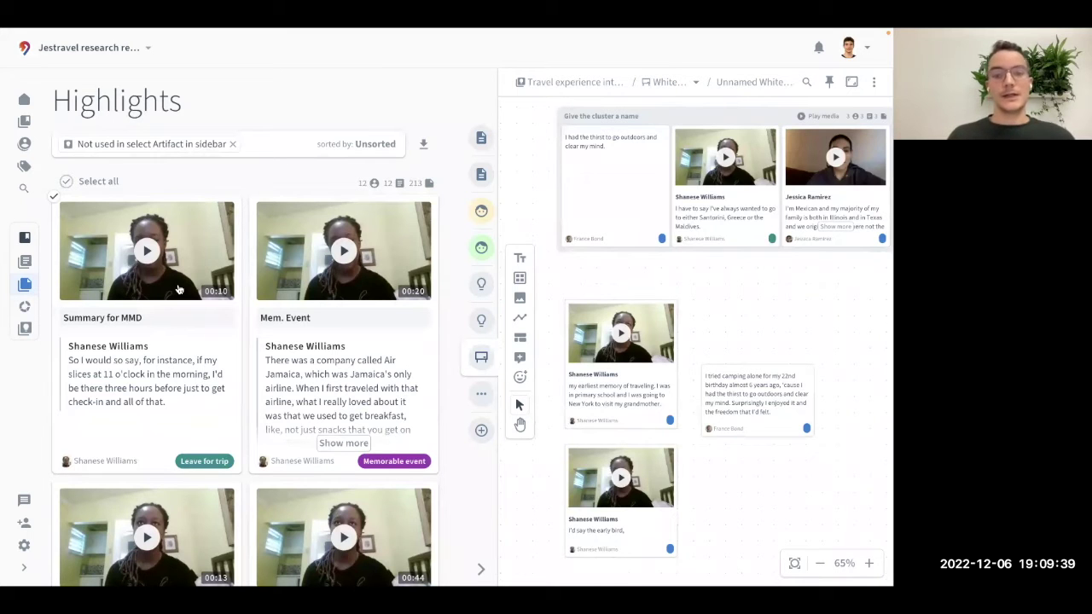
left_click_drag(366, 344, 623, 487)
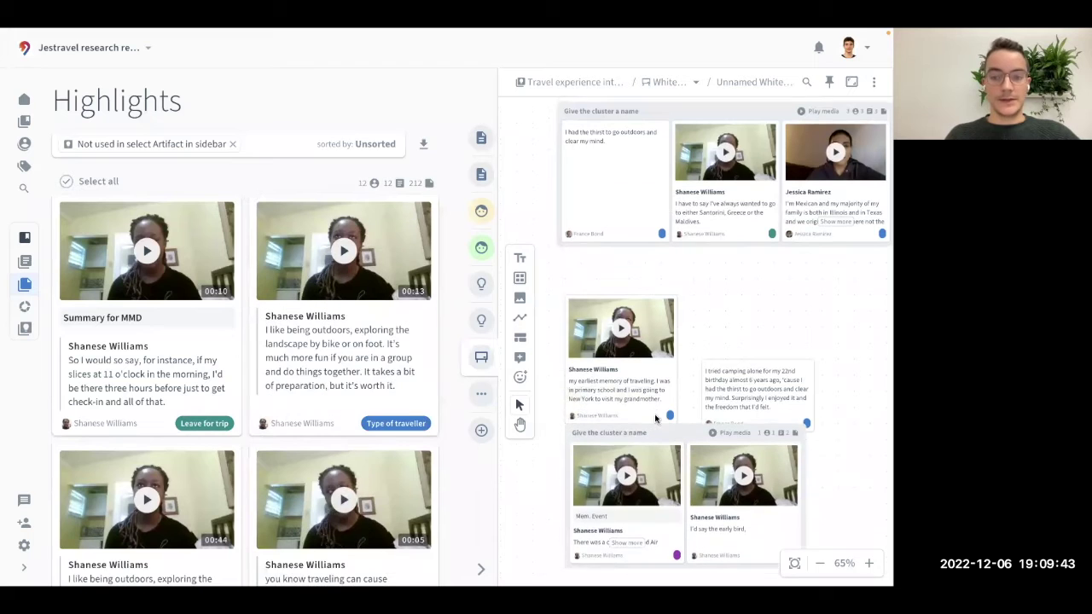
scroll(691, 378, "down", 1)
left_click_drag(690, 378, 694, 401)
left_click_drag(694, 401, 695, 401)
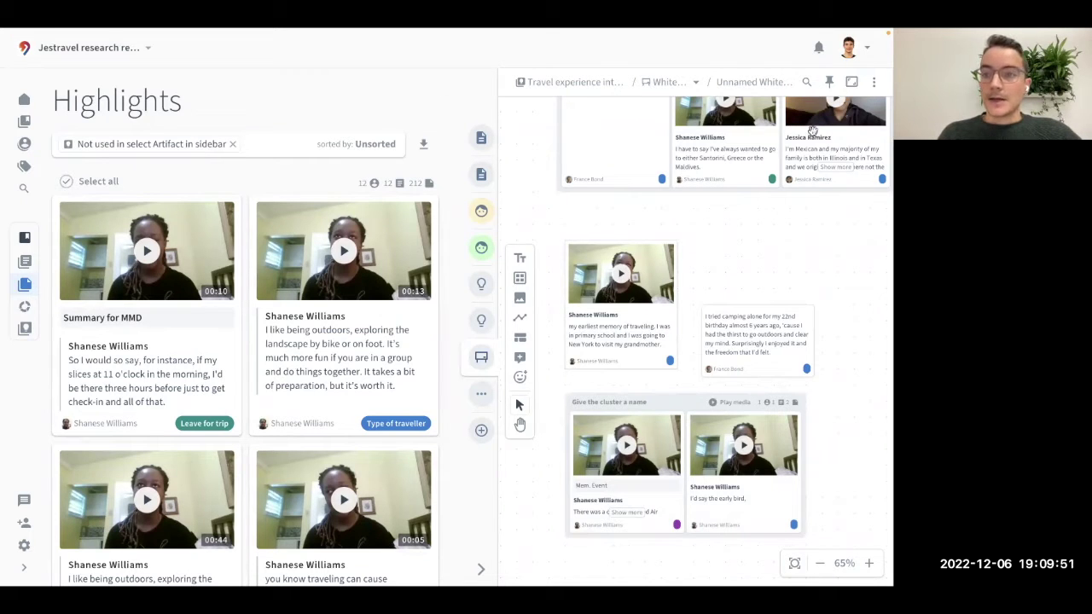
In the whiteboard's full view, name the three-highlight cluster "Like to travel with family" and colour it yellow.
left_click(851, 83)
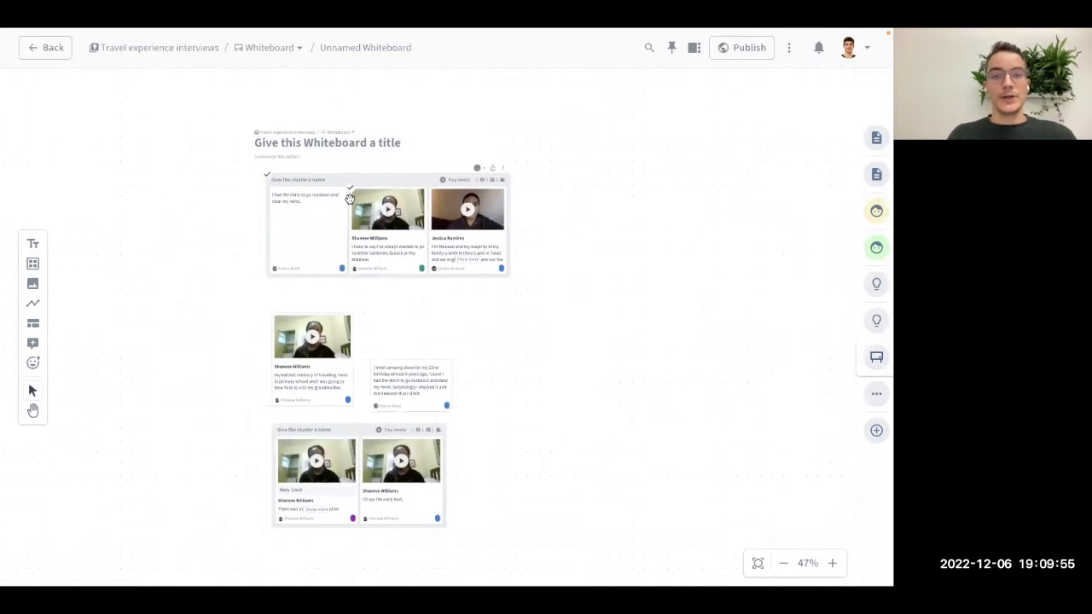
scroll(357, 205, "up", 3)
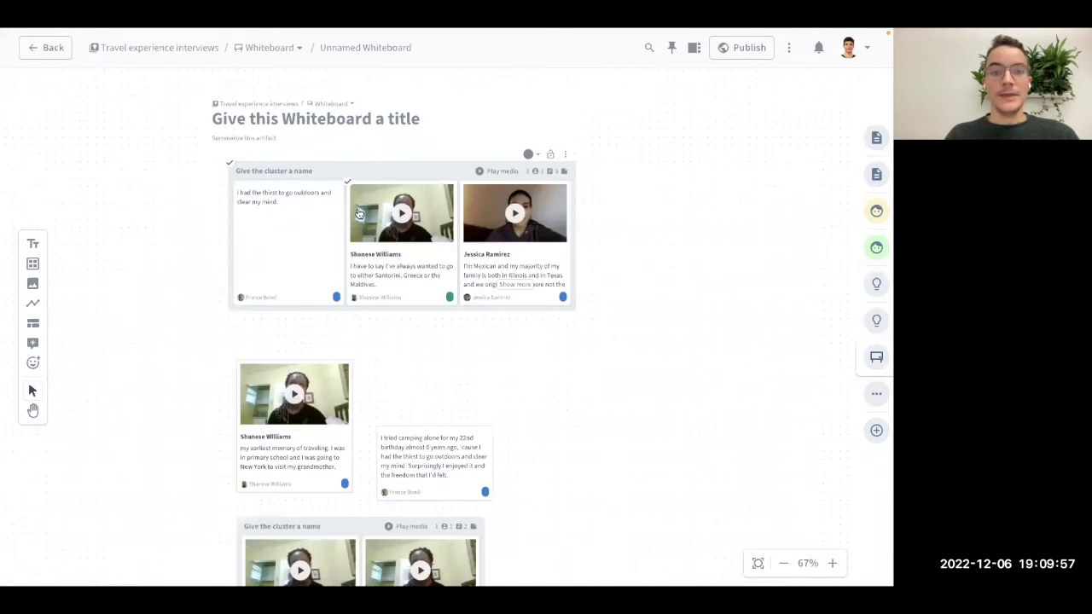
scroll(314, 214, "up", 1)
left_click_drag(332, 208, 350, 225)
left_click(303, 222)
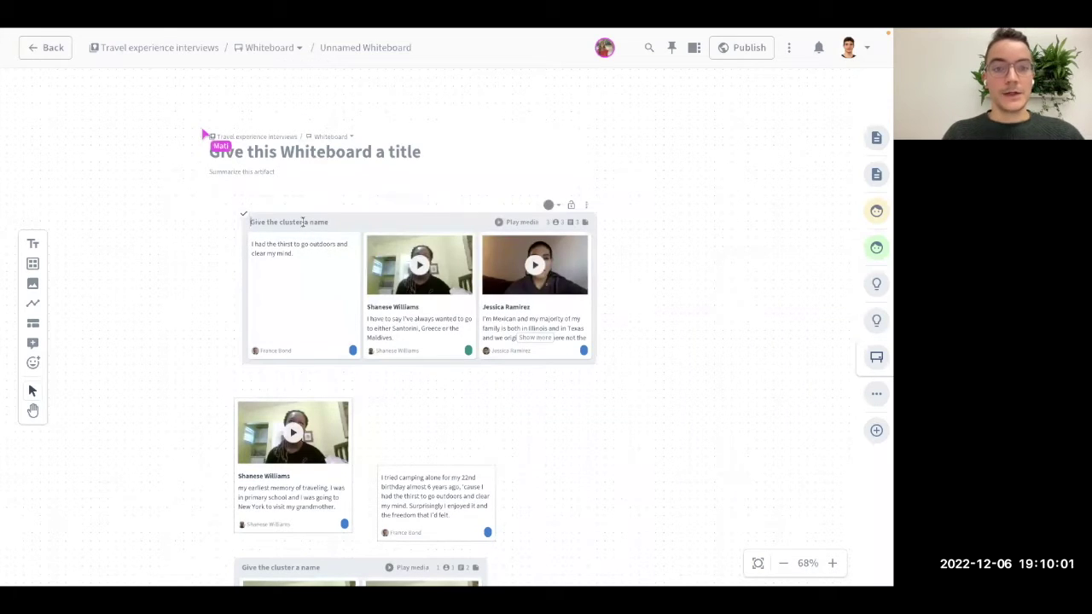
type("Like to travel with family")
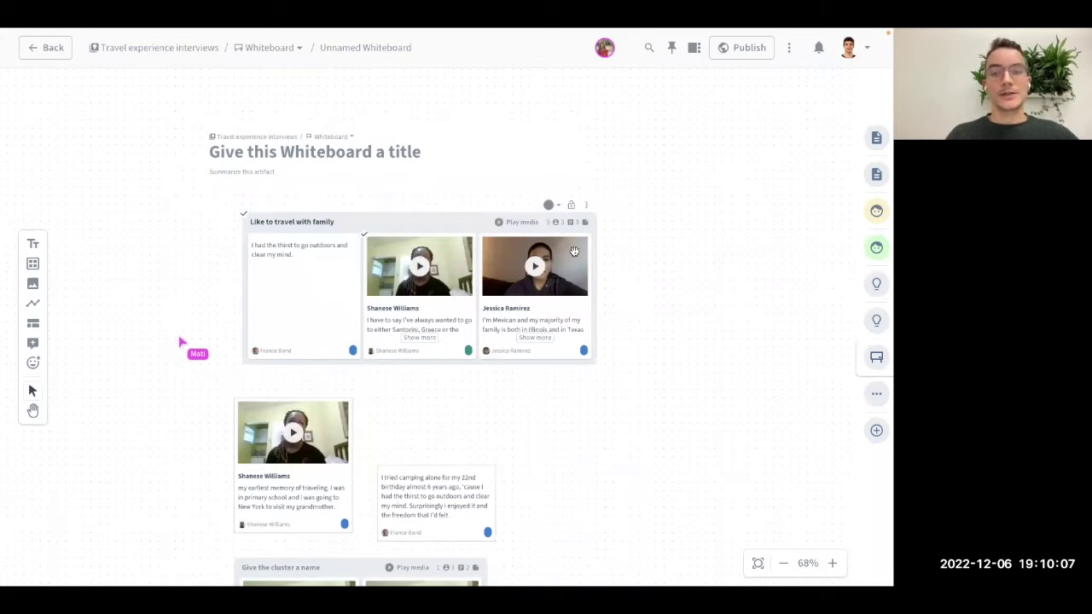
left_click(558, 206)
left_click(583, 224)
left_click(222, 252)
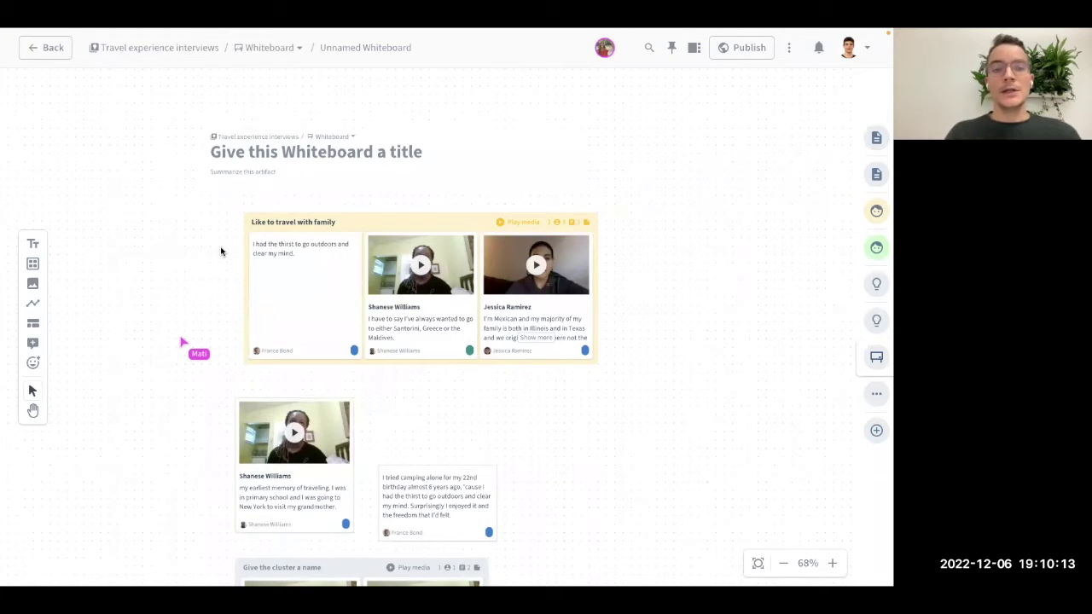
Examine the whiteboard's clusters both in overview and close up, and go to the collaborator's location on the board.
scroll(218, 251, "down", 5)
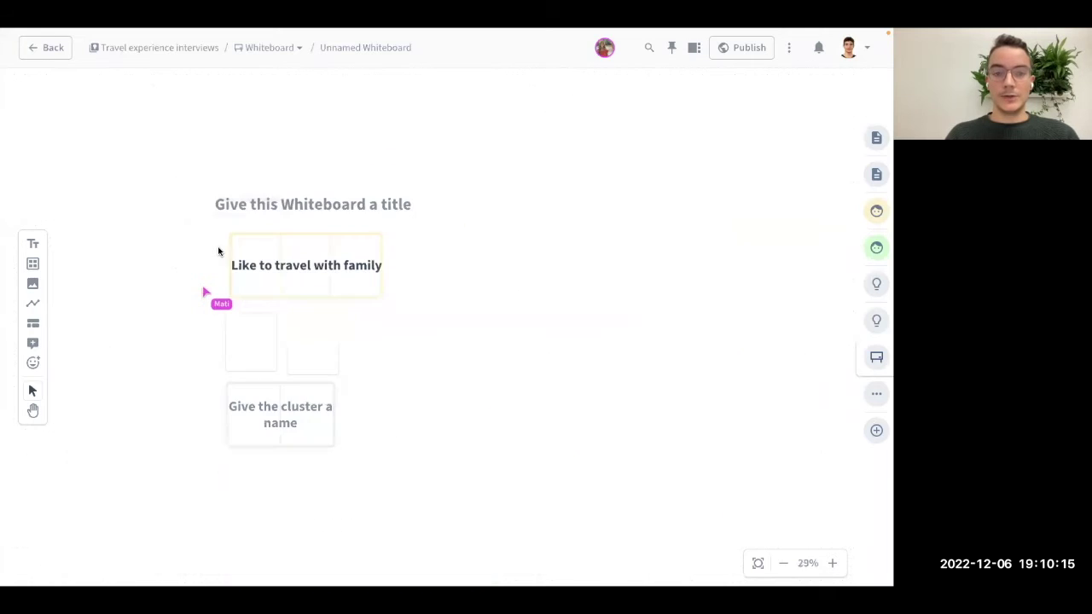
scroll(215, 254, "left", 1)
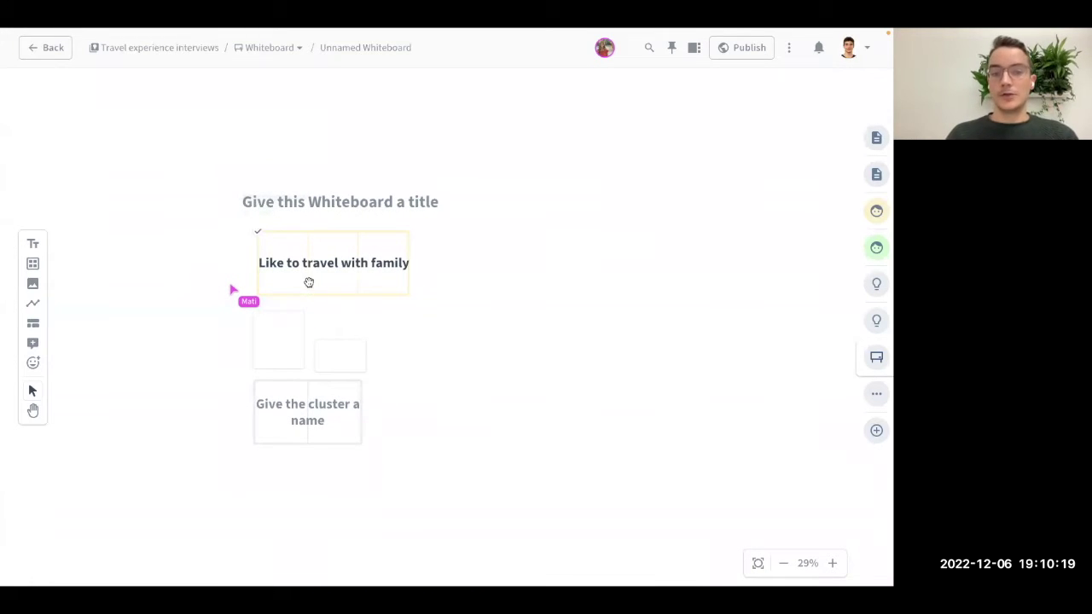
scroll(307, 282, "up", 7)
scroll(290, 290, "left", 2)
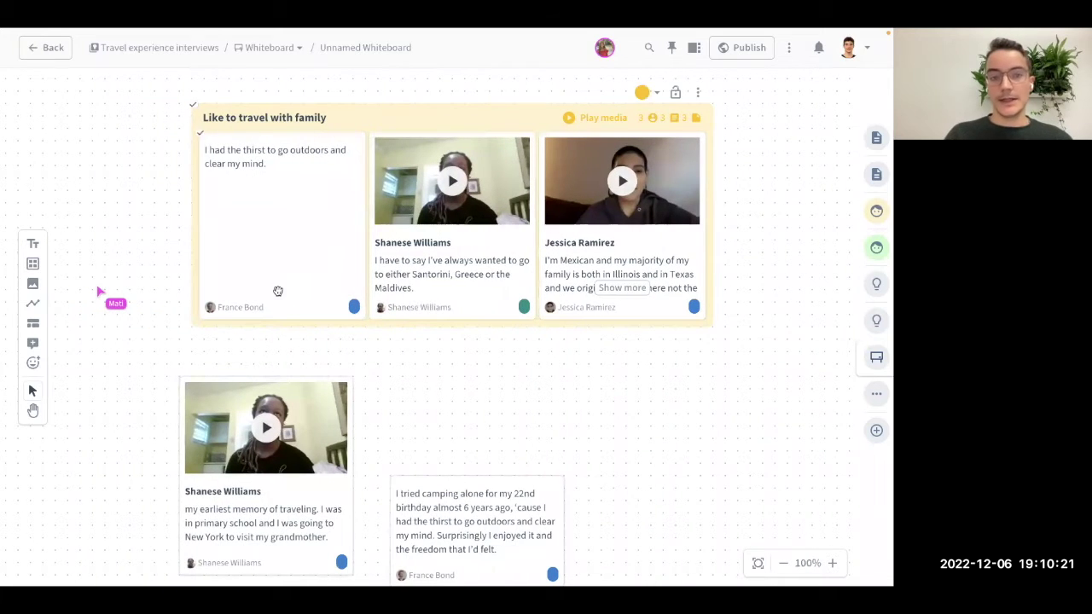
scroll(281, 292, "up", 2)
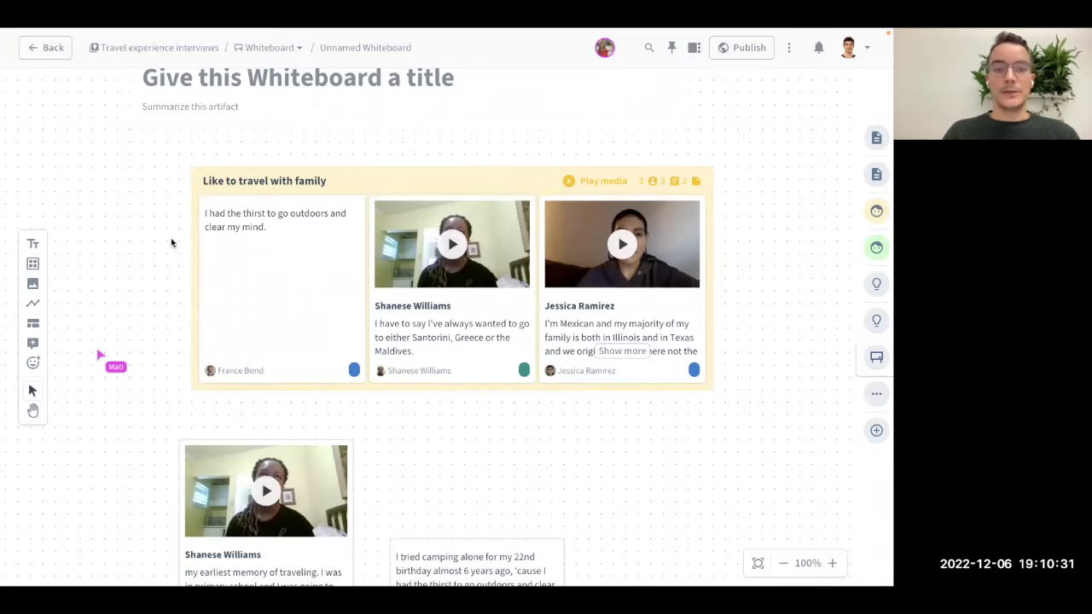
scroll(170, 243, "down", 6)
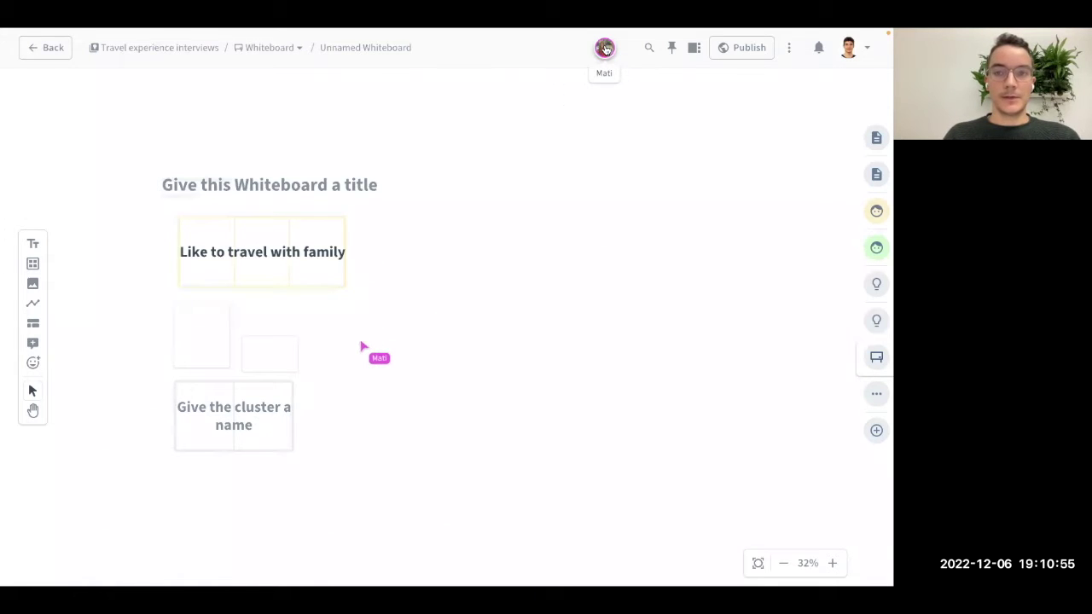
left_click(604, 49)
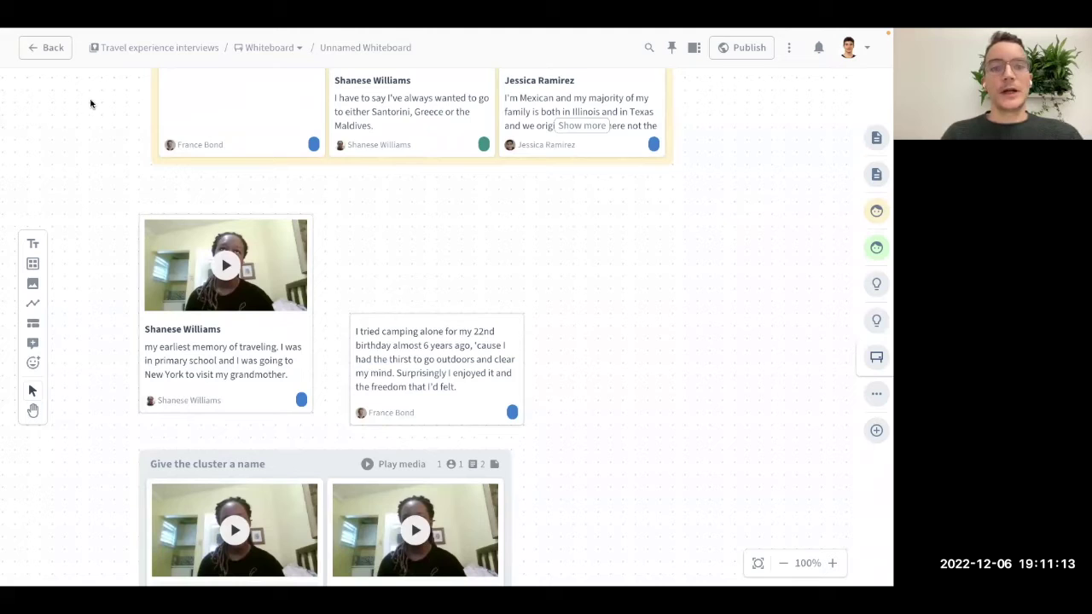
Return to the highlights with the navigation expanded, create a new User Journey Map artifact, and show it alone in full view.
left_click(46, 48)
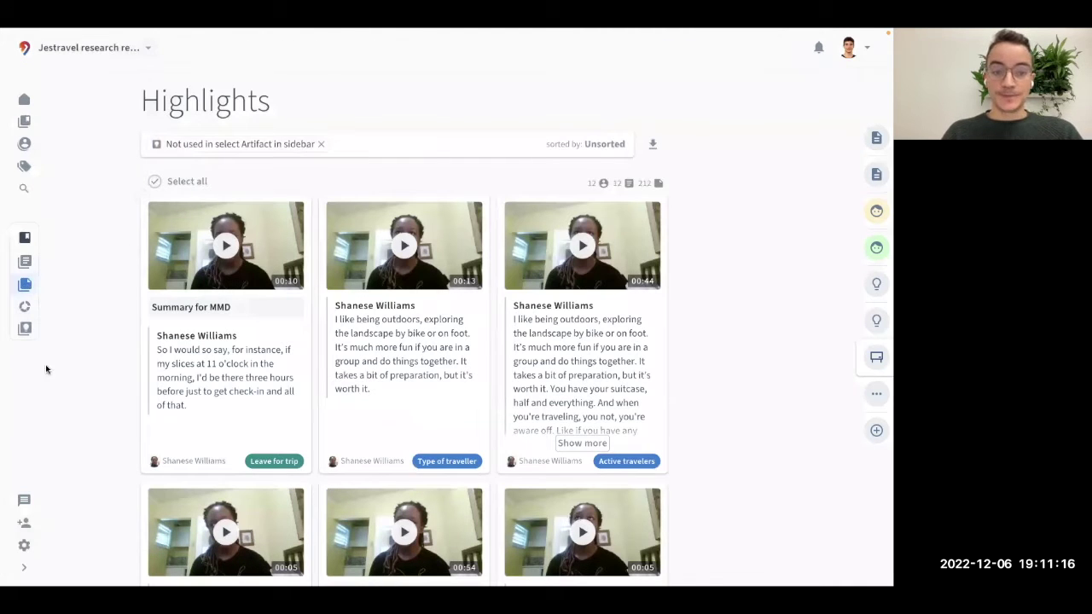
left_click(24, 567)
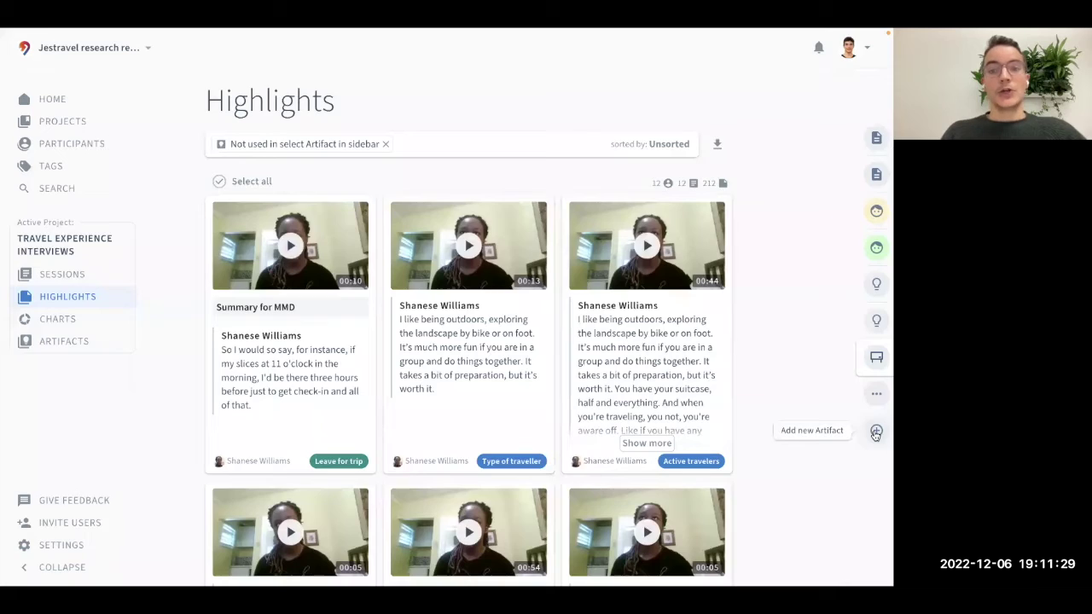
left_click(876, 432)
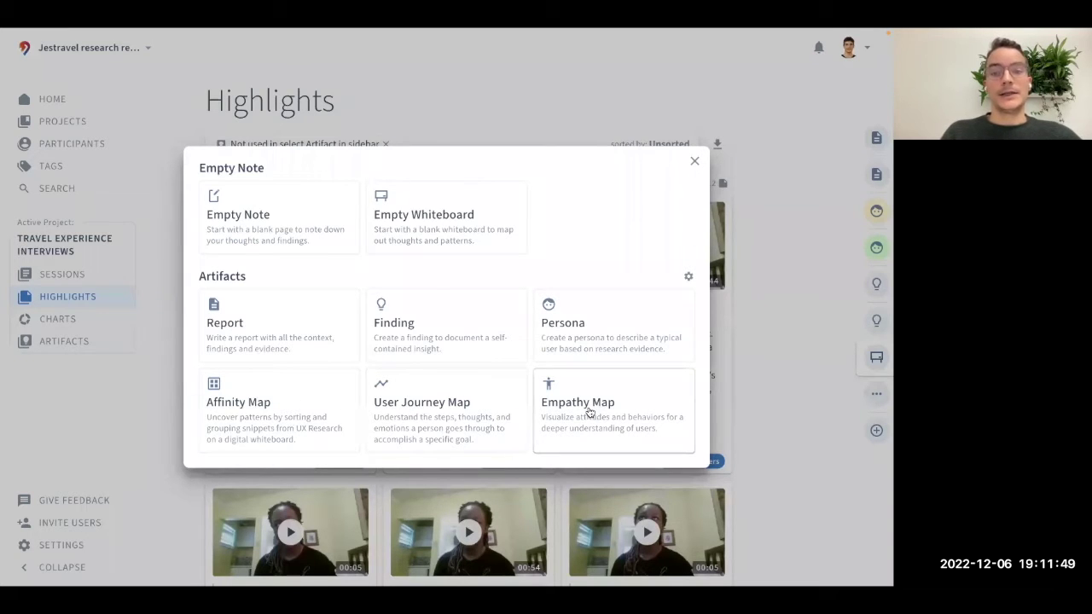
left_click(426, 410)
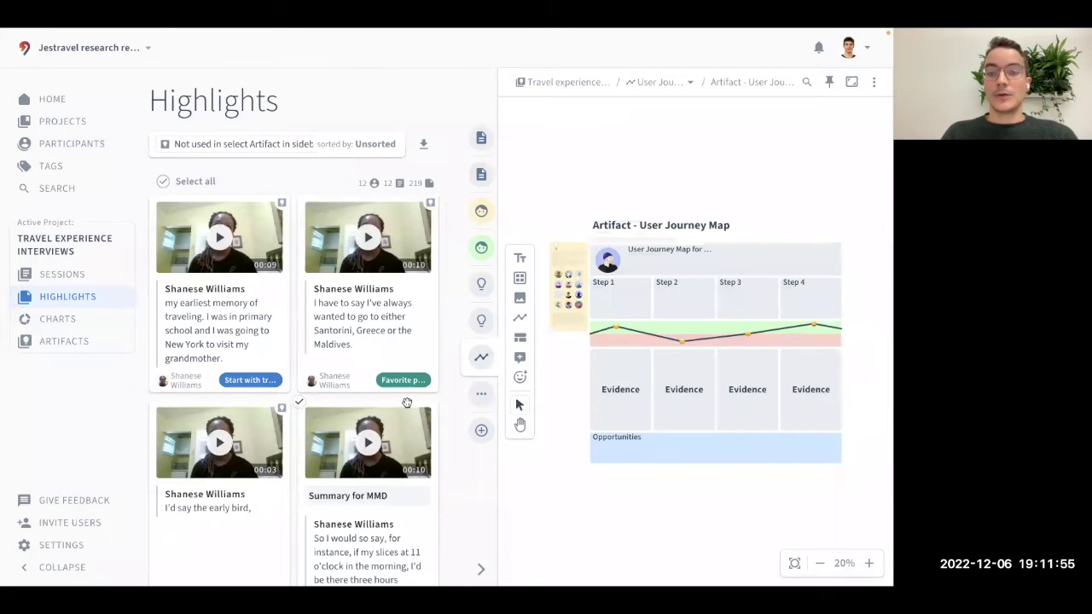
left_click(851, 82)
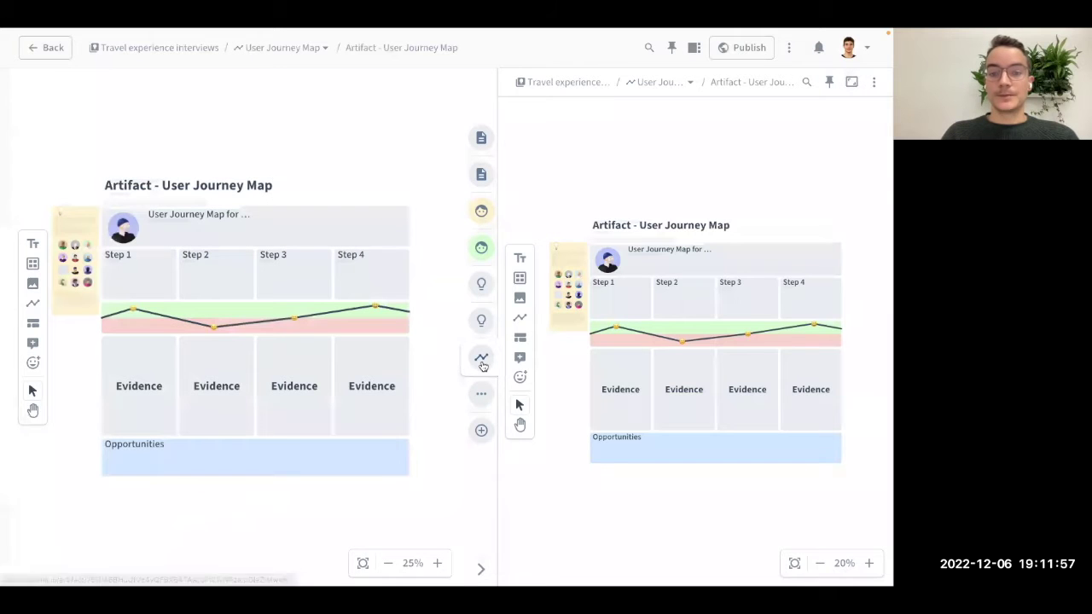
left_click(481, 359)
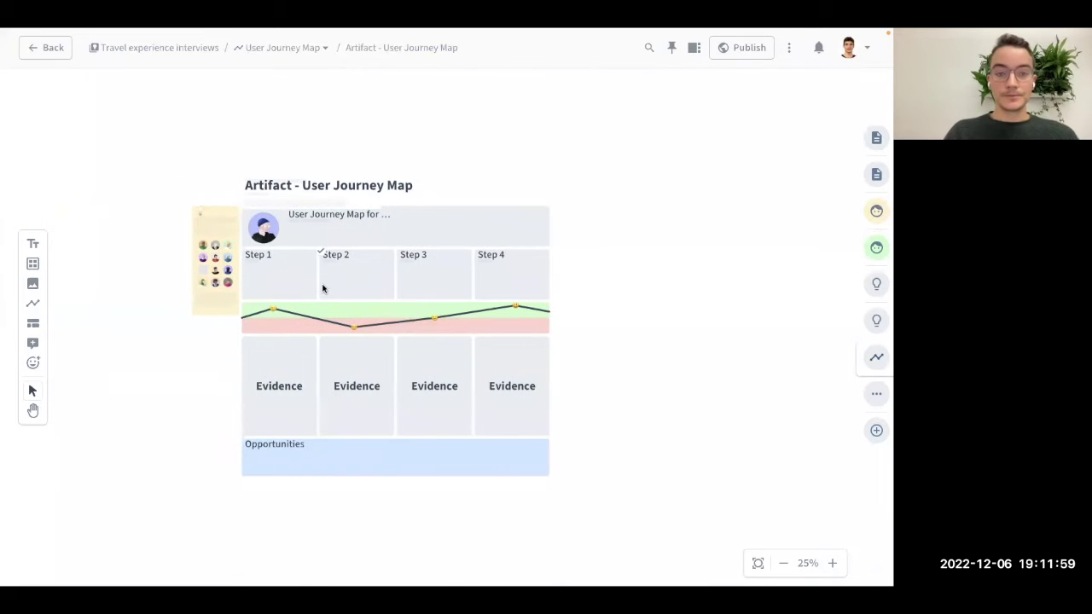
Examine the journey map template's layout, the Step 1 description and the contents of the first Evidence cluster.
scroll(323, 288, "up", 3)
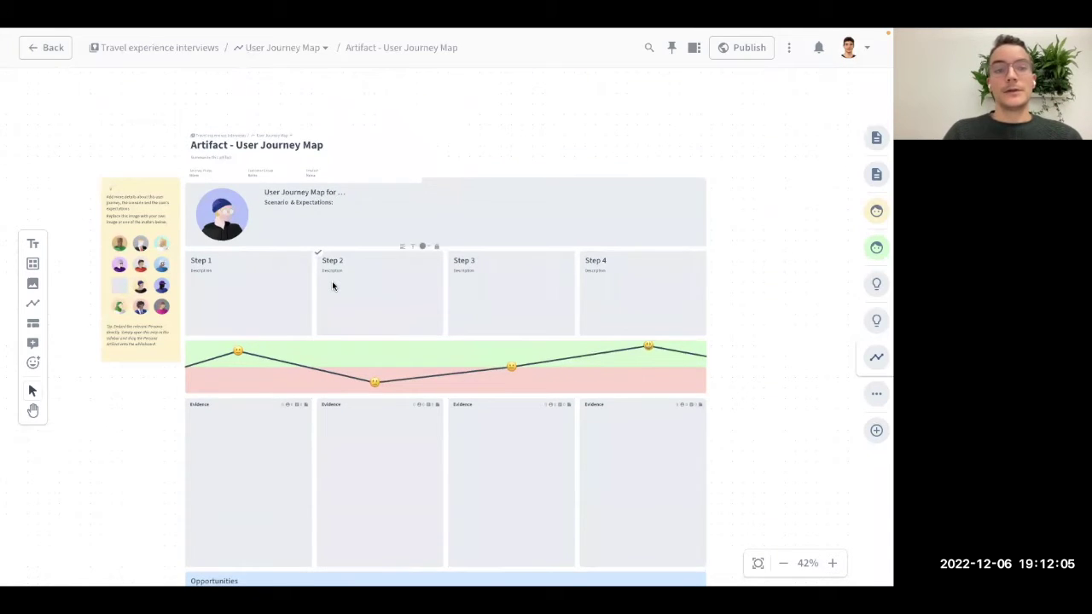
scroll(332, 286, "up", 1)
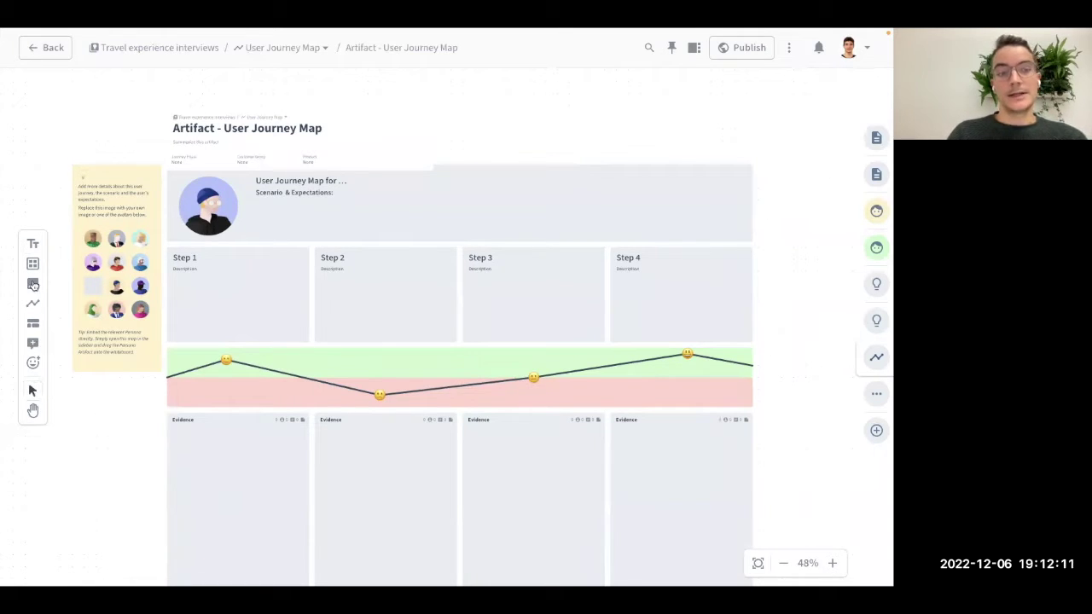
scroll(62, 245, "left", 2)
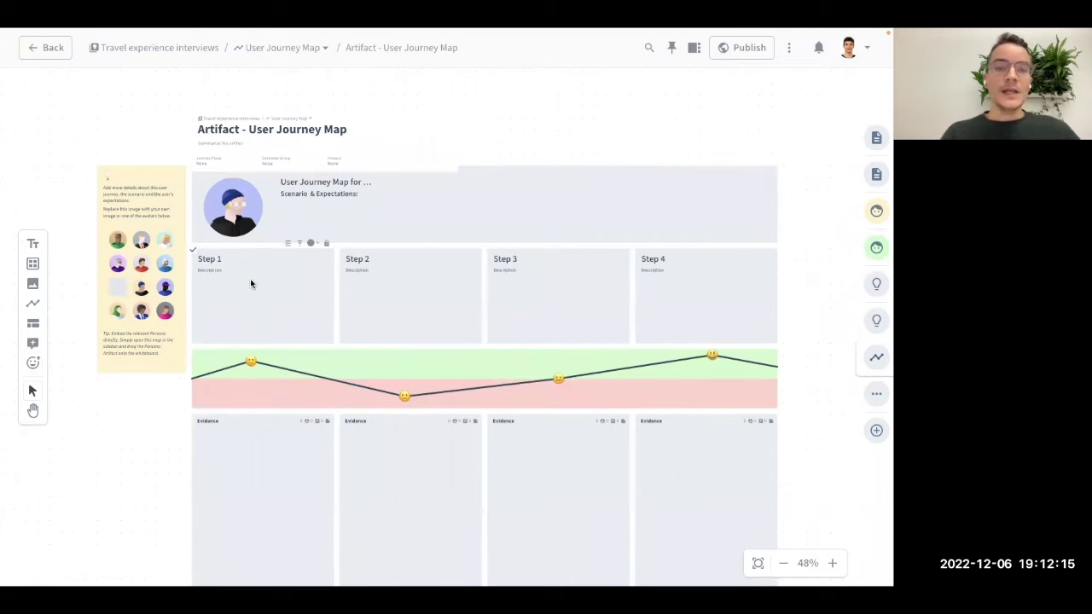
left_click(224, 276)
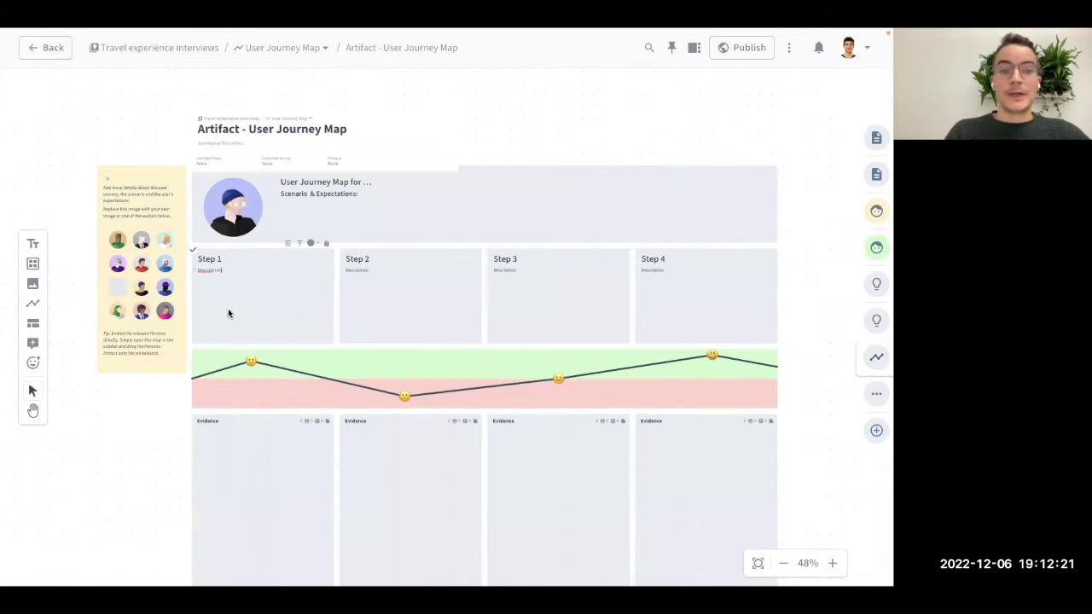
scroll(261, 283, "down", 3)
double_click(261, 283)
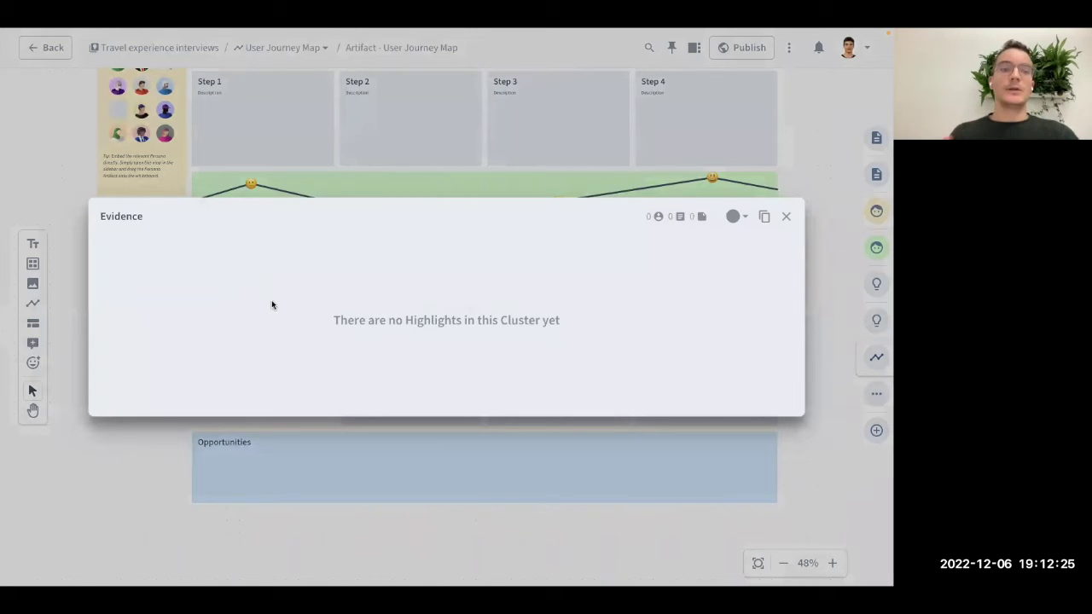
left_click(80, 282)
Inspect the emotion curve across the journey map's green and red bands and its line options, leaving it deselected.
scroll(132, 290, "up", 1)
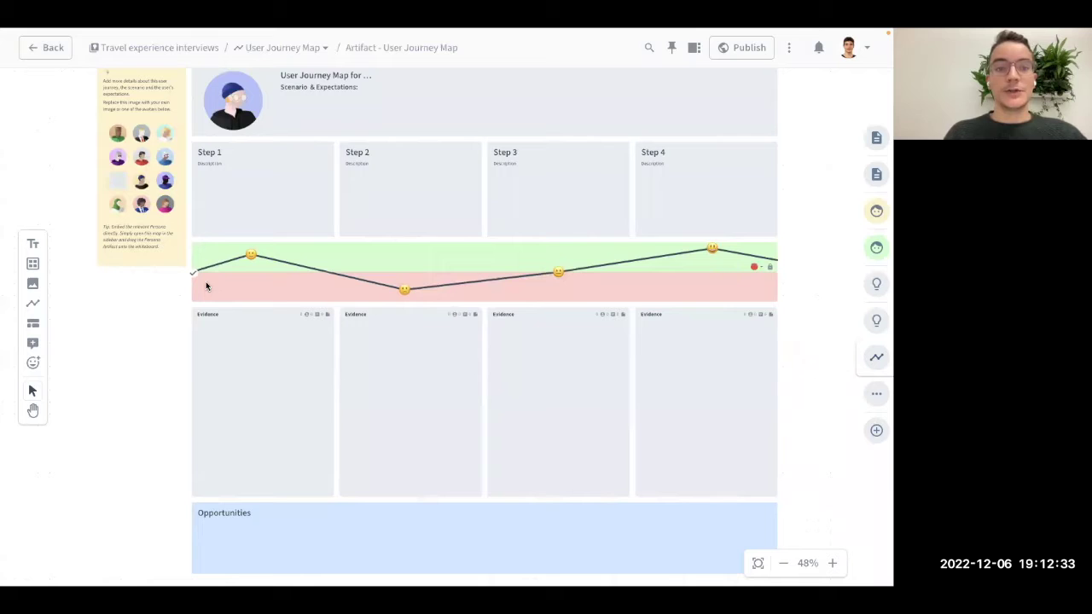
left_click(286, 262)
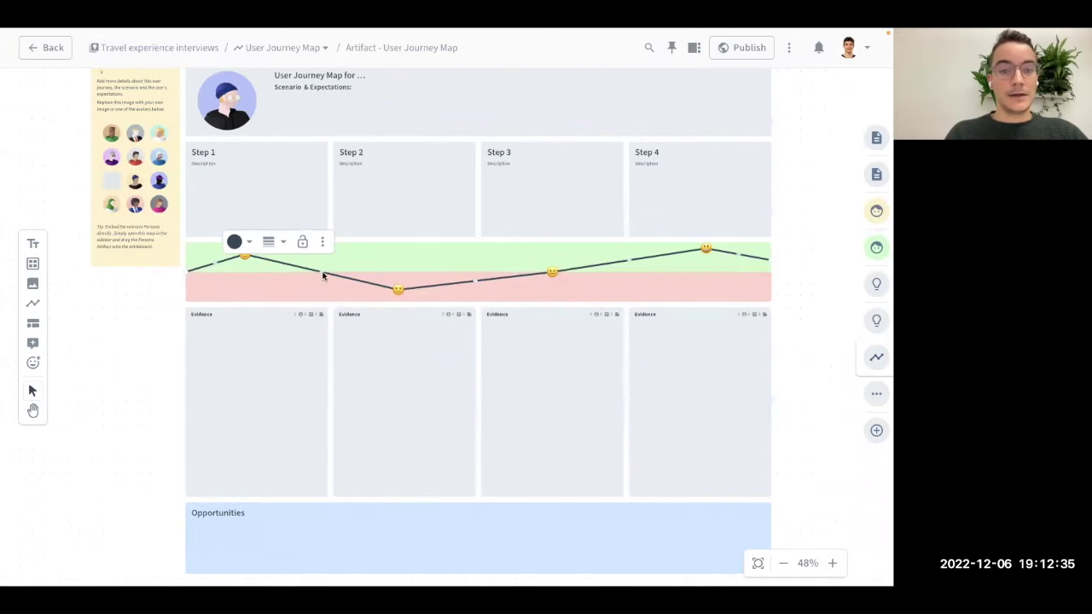
left_click(321, 281)
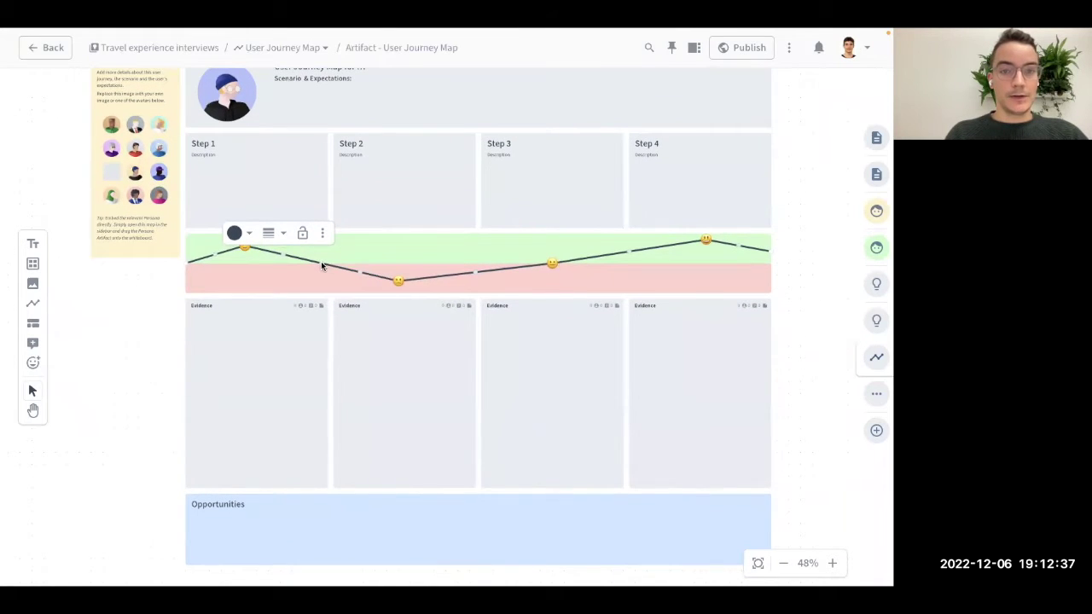
scroll(247, 299, "up", 1)
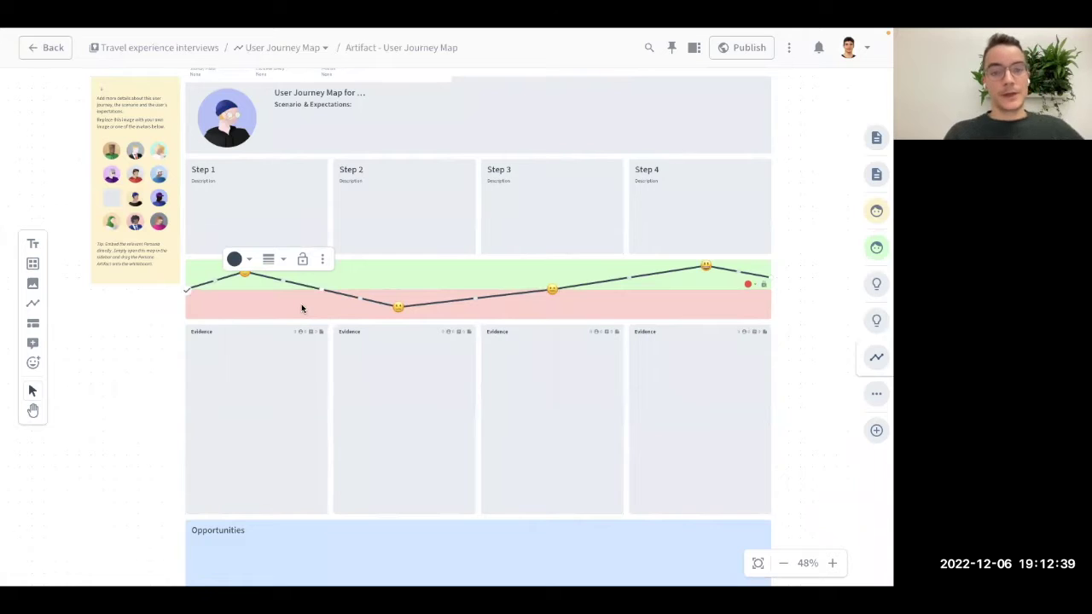
left_click(322, 293)
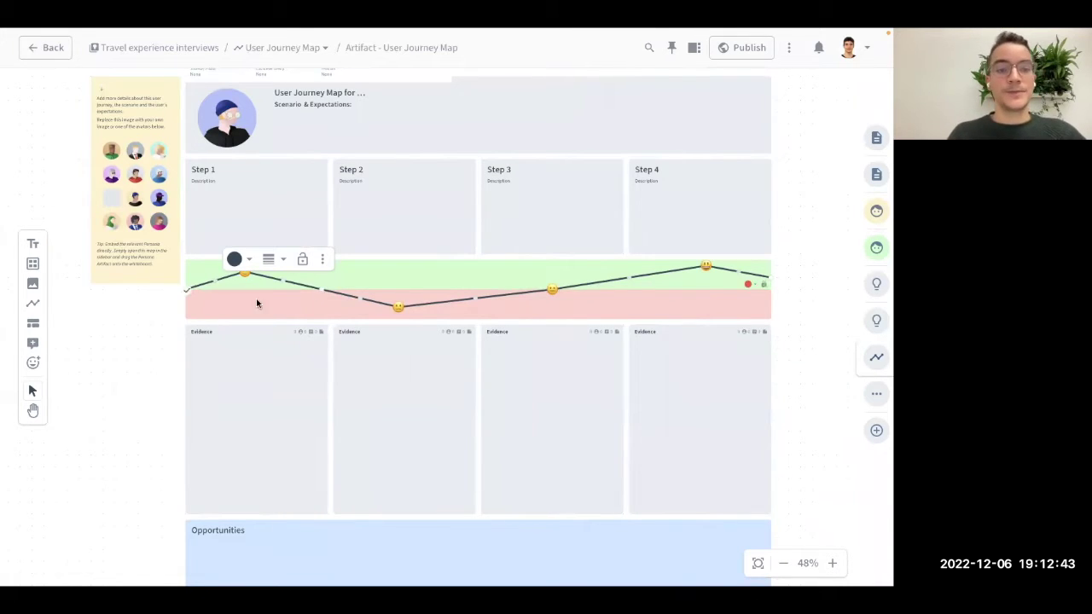
left_click(173, 315)
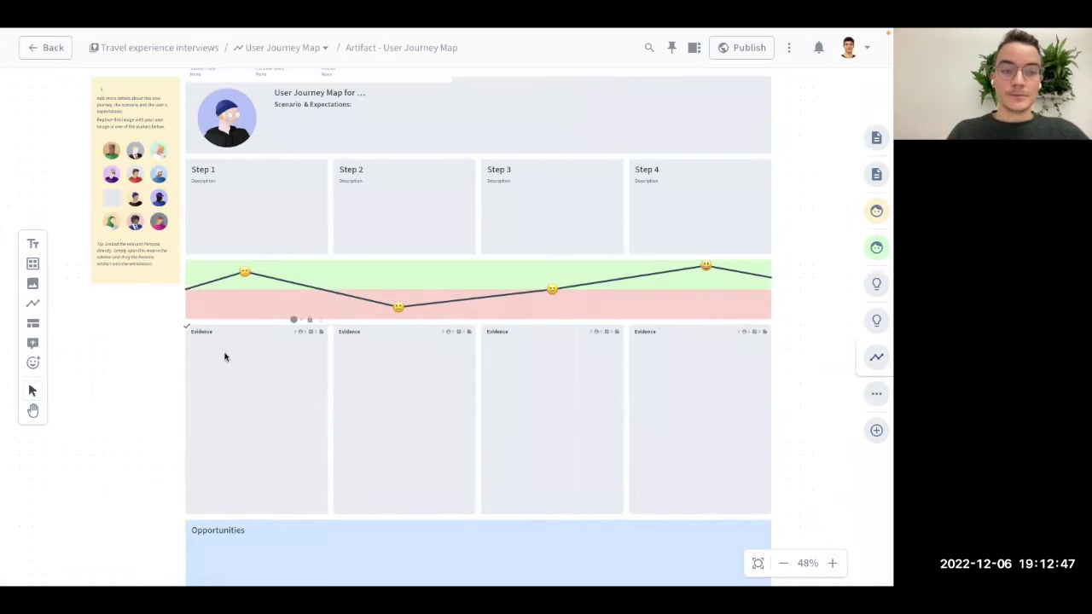
scroll(139, 355, "up", 1)
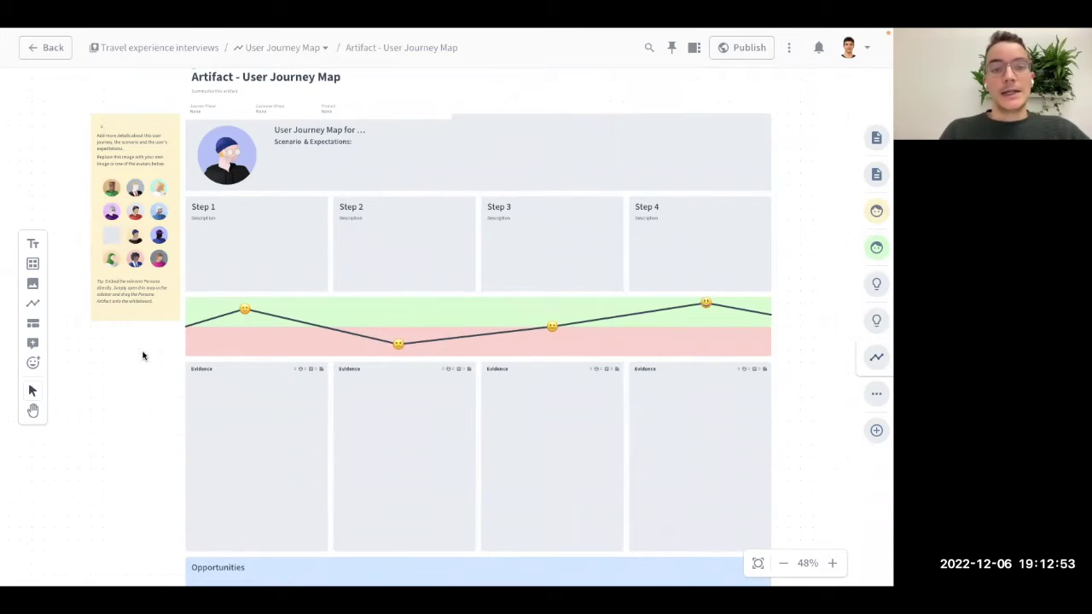
Show the journey map beside the project highlights and add the favorite-place and earliest-travel-memory highlights to the first Evidence cluster.
scroll(237, 286, "down", 2)
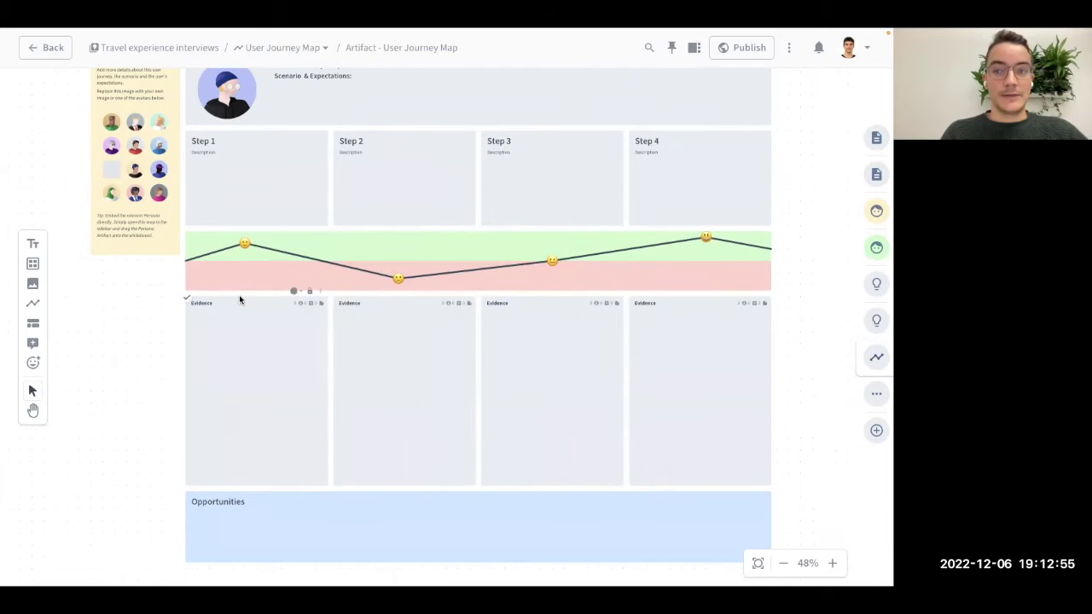
scroll(239, 295, "up", 2)
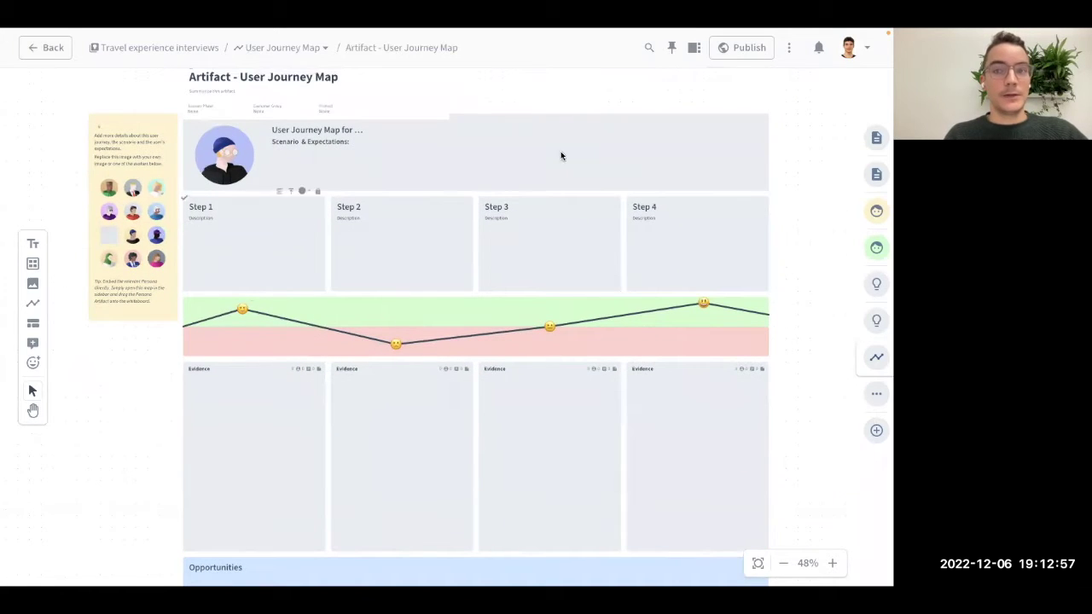
left_click(693, 49)
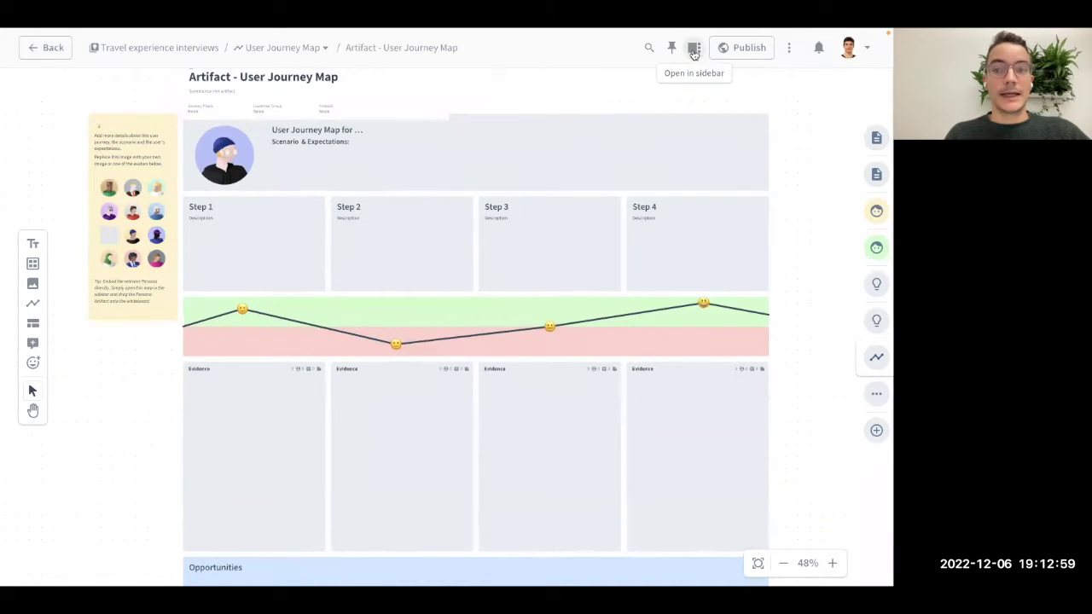
left_click(62, 55)
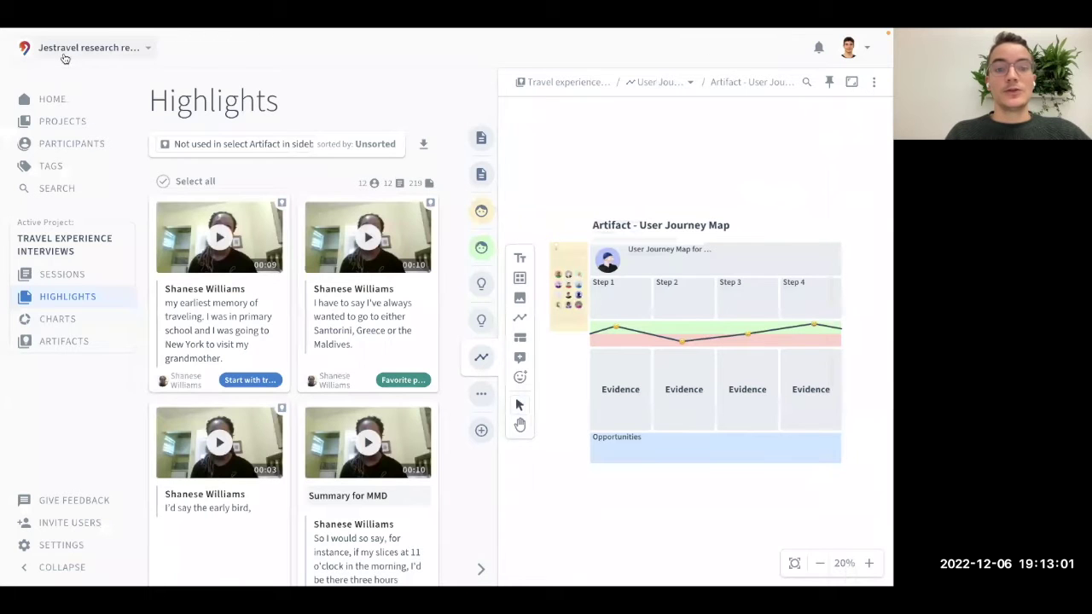
left_click(89, 567)
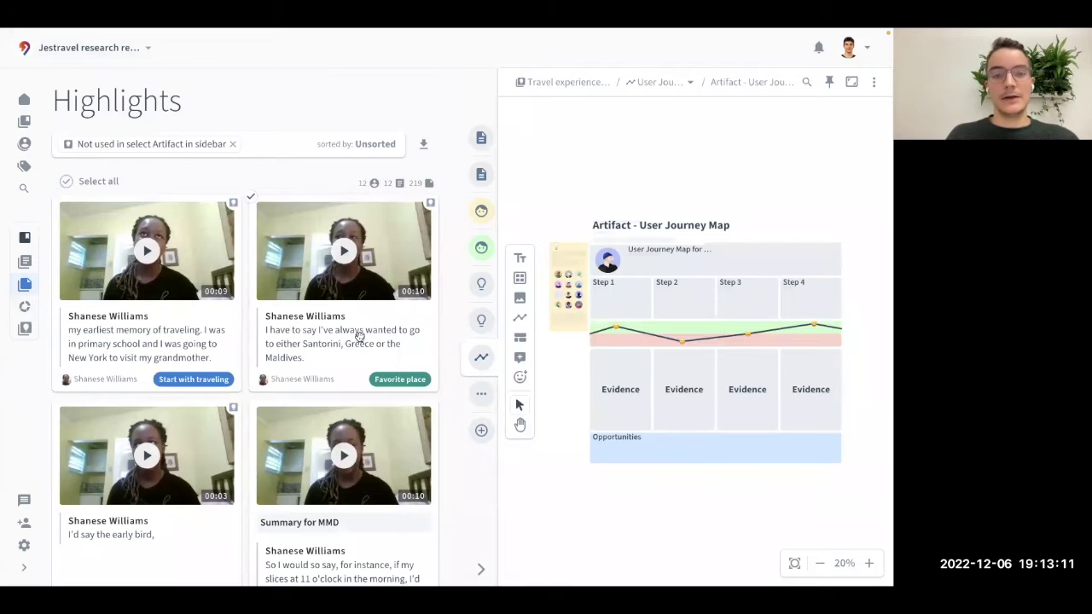
left_click_drag(324, 317, 616, 387)
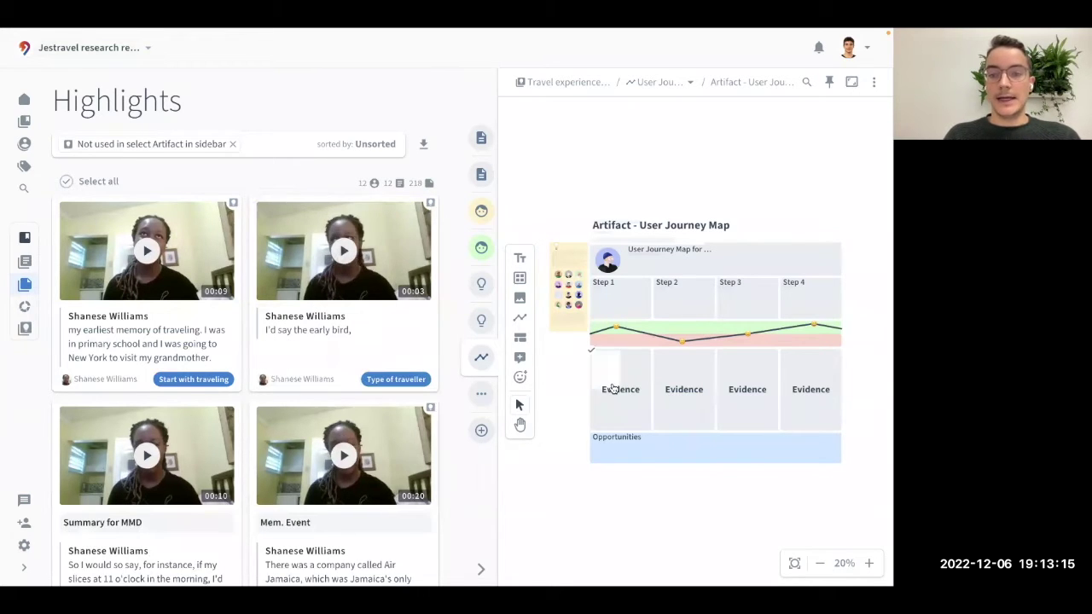
left_click_drag(150, 317, 603, 399)
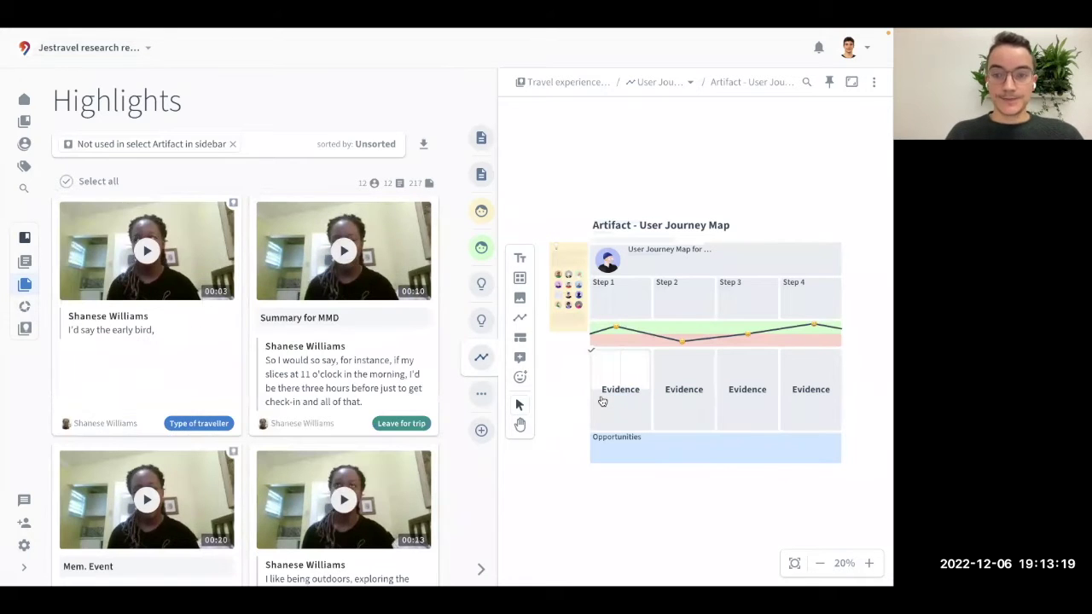
Rename the journey map's Step 1 heading to "Evaluating options".
double_click(606, 288)
left_click_drag(580, 314, 520, 313)
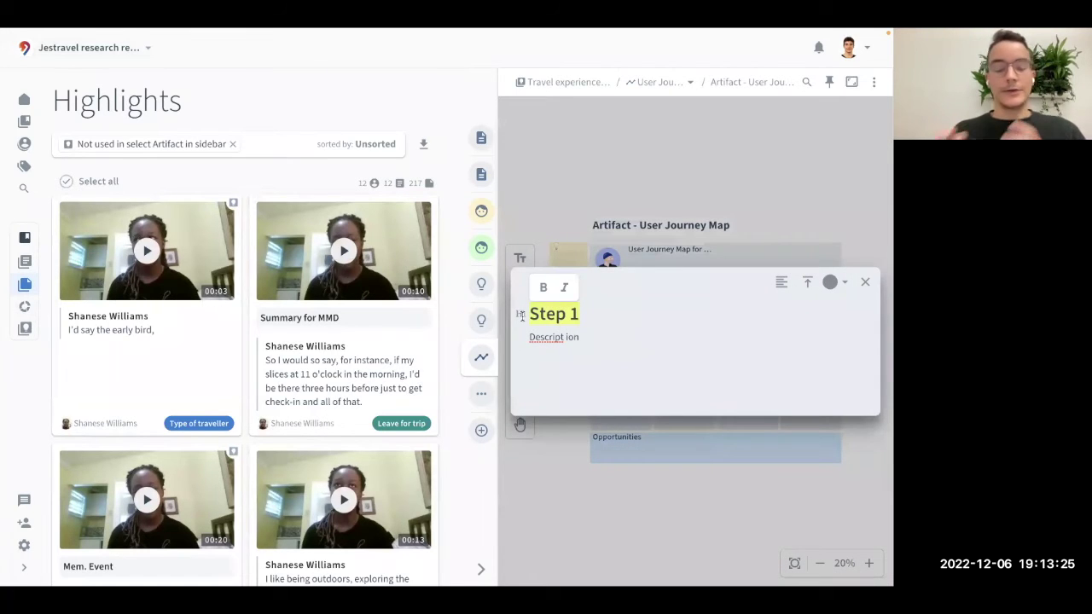
type("Eva")
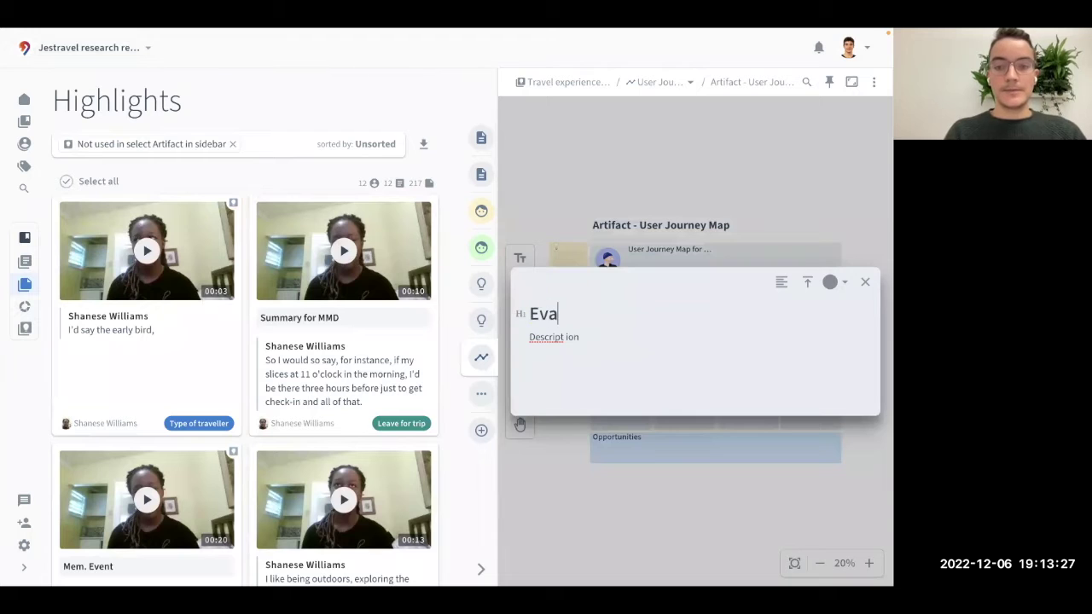
type("luating options")
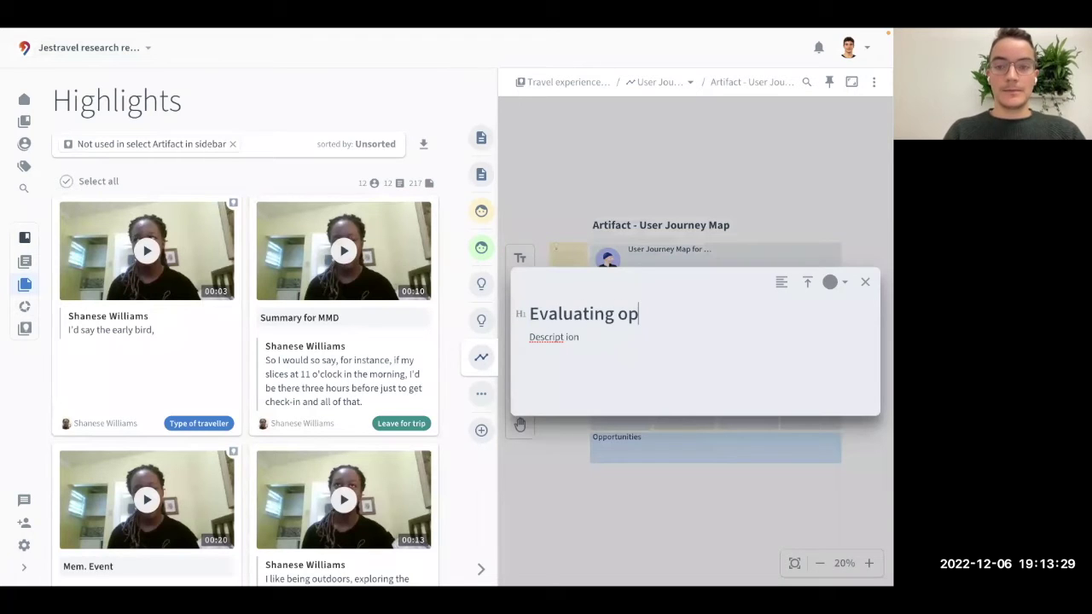
left_click(559, 222)
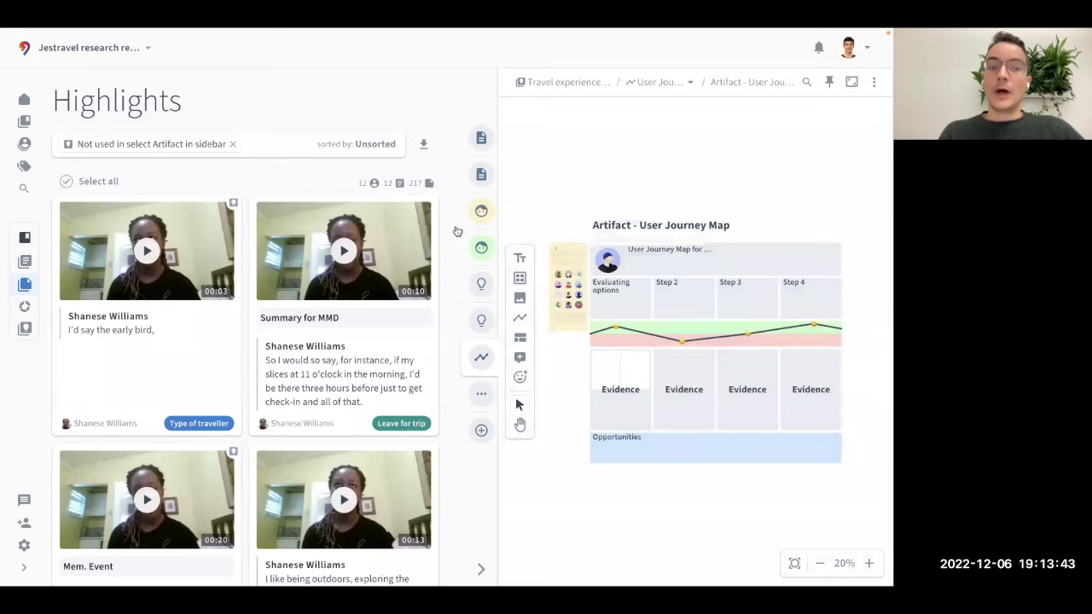
Add the project's Persona types chart to the journey map board and place it below the start of the Opportunities section.
left_click(24, 309)
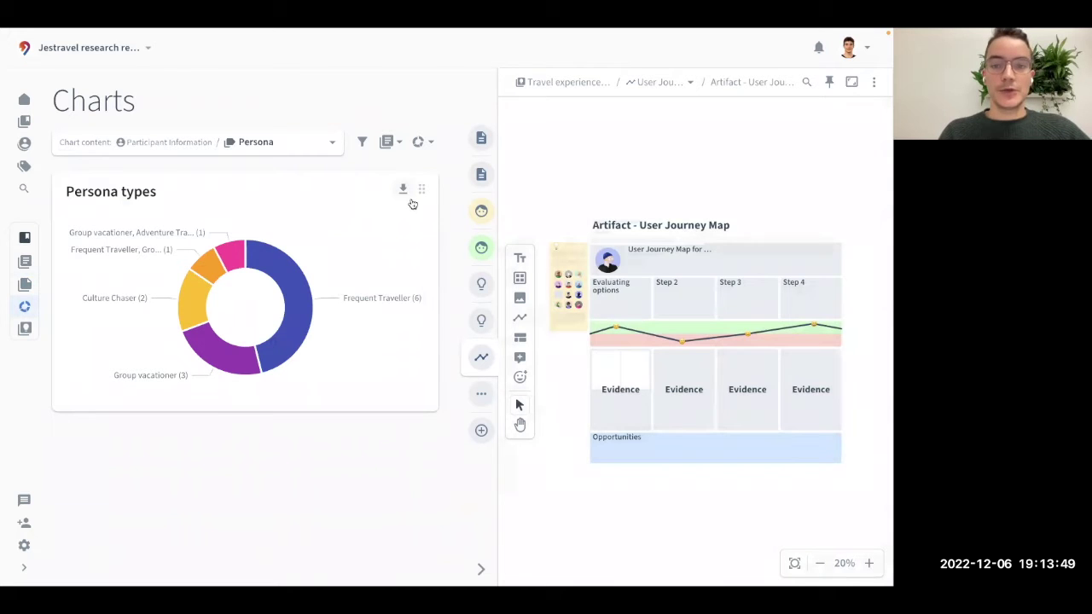
scroll(605, 224, "down", 2)
left_click_drag(422, 188, 808, 447)
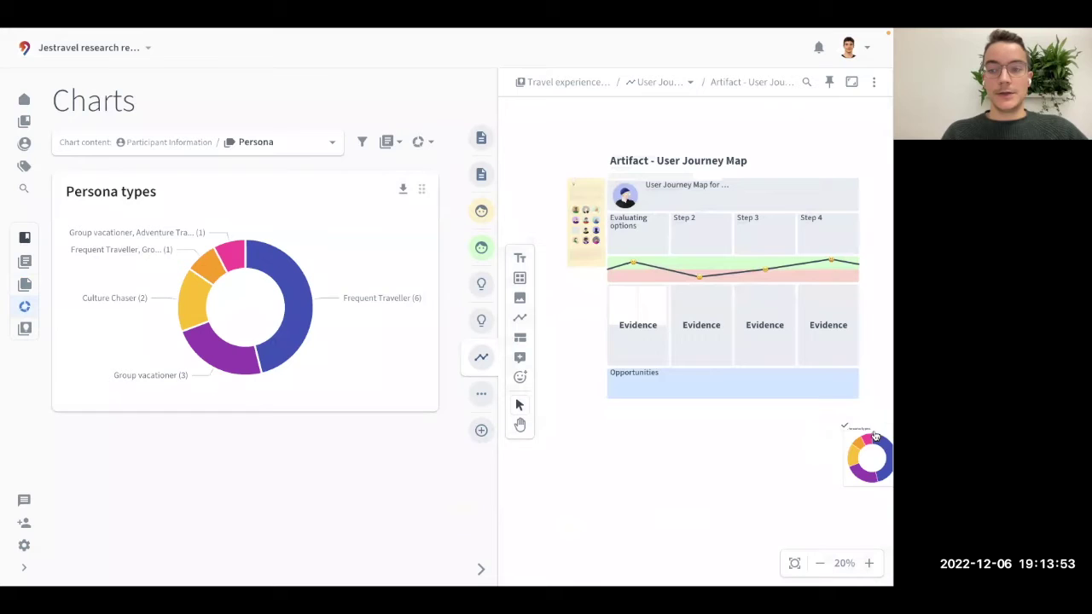
left_click_drag(739, 424, 648, 421)
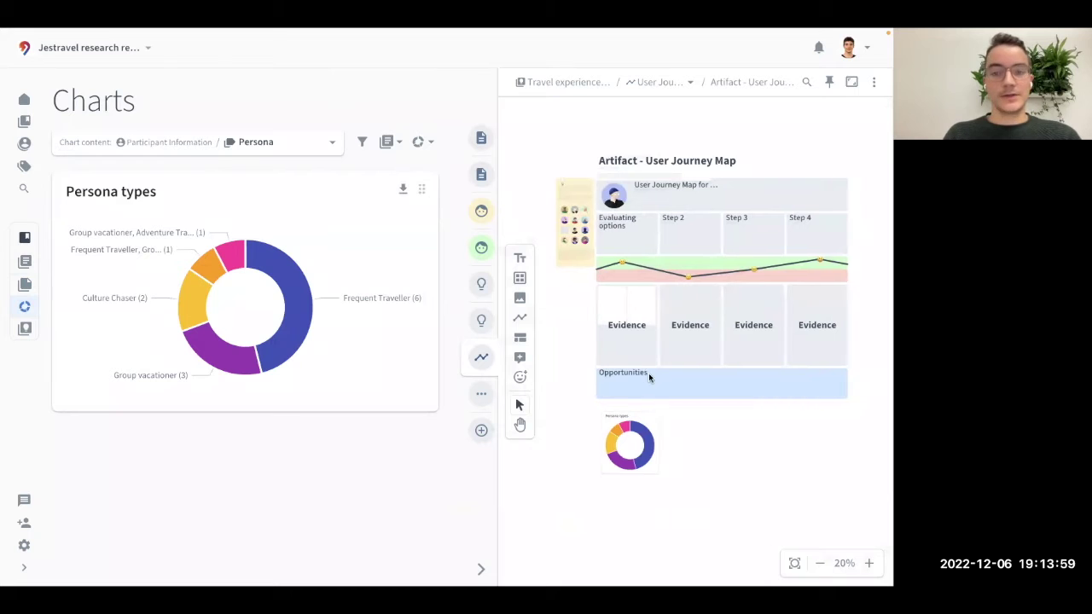
Post a comment on the first Evidence cluster that greets and mentions a colleague and asks "what do you think?".
left_click(520, 358)
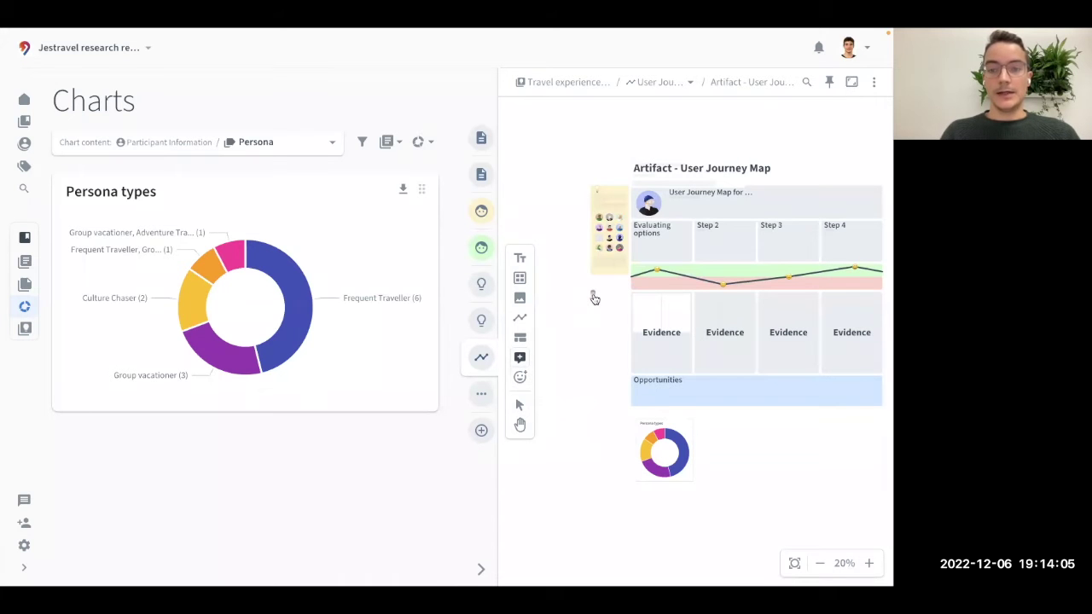
scroll(600, 304, "up", 3)
scroll(601, 304, "up", 4)
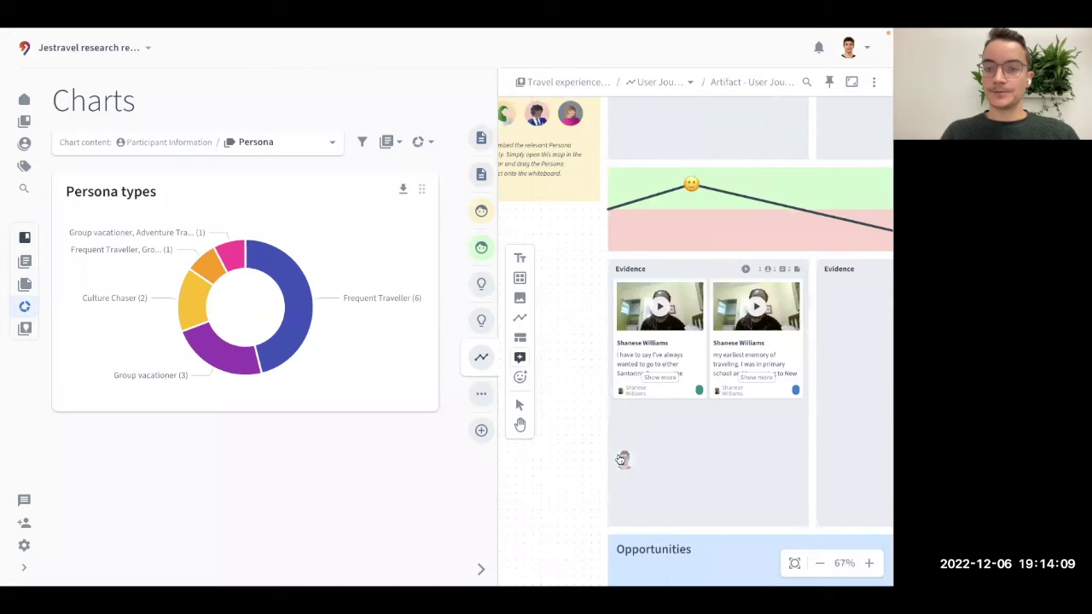
left_click(617, 426)
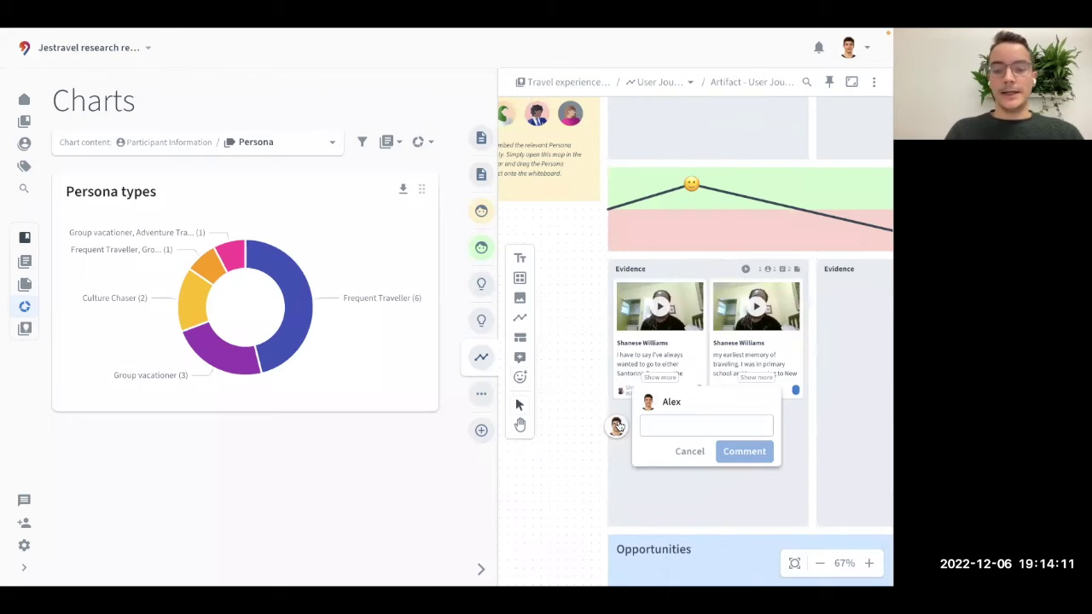
type("Hey @ma")
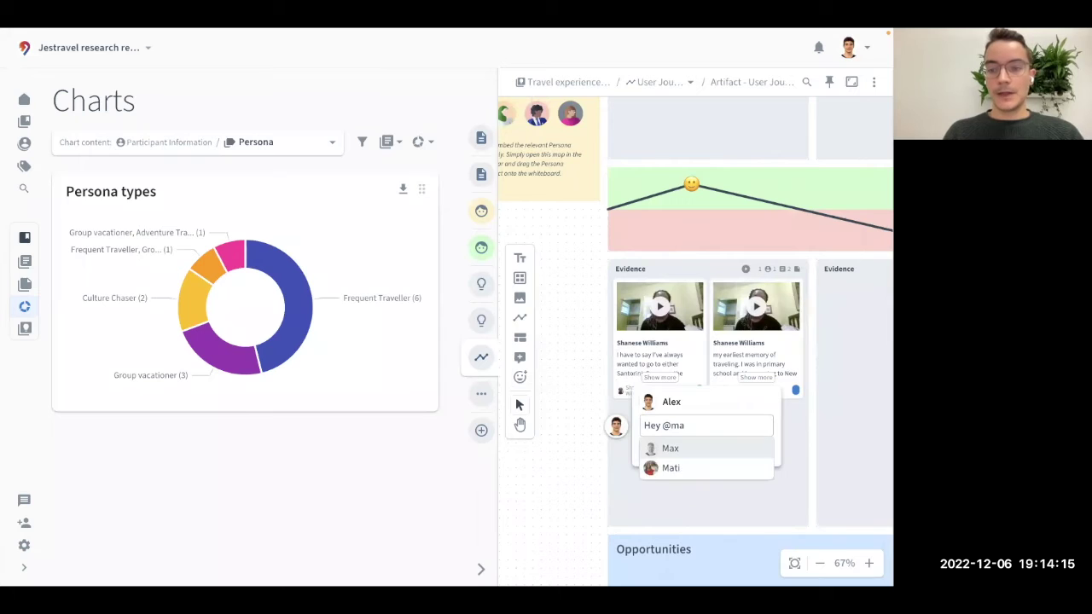
key("Down")
key("Return")
type("what do you think")
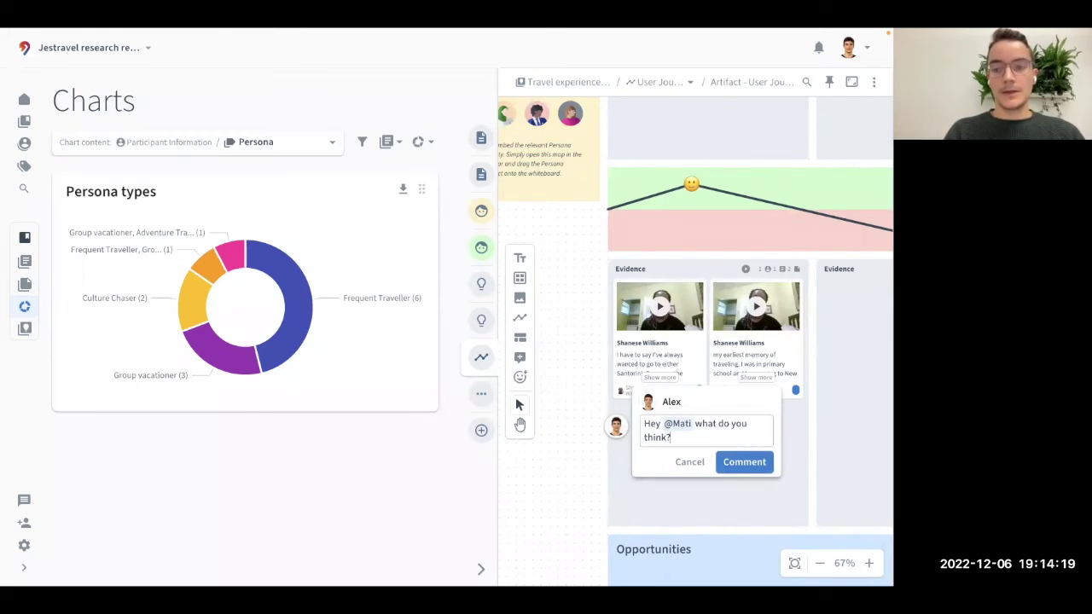
type("?")
left_click(756, 463)
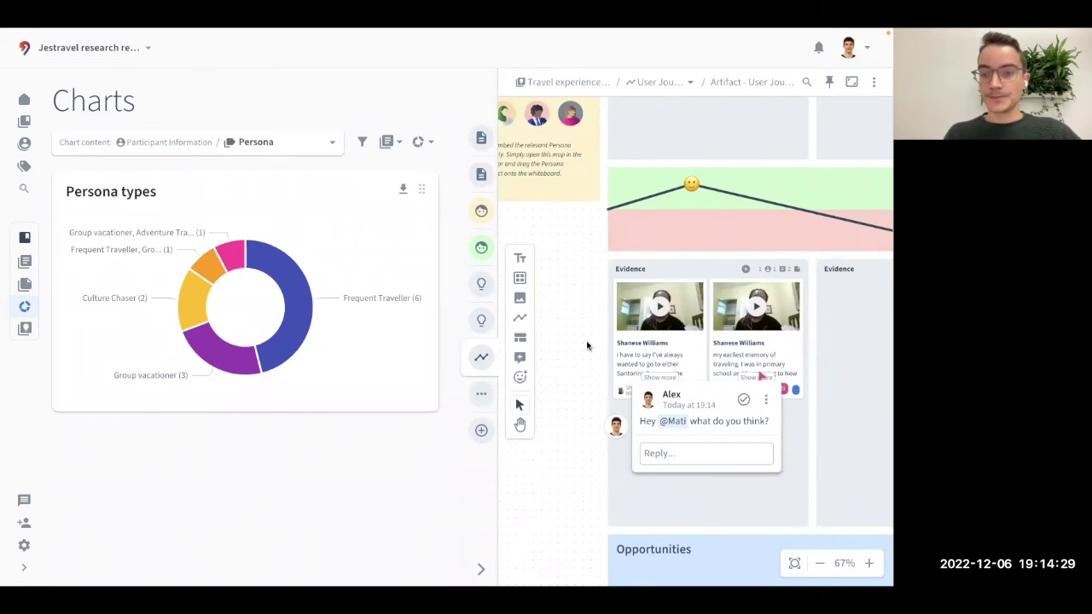
Close the journey map, expand the navigation, and examine the artifact types and project templates in the workspace settings.
scroll(586, 329, "down", 1)
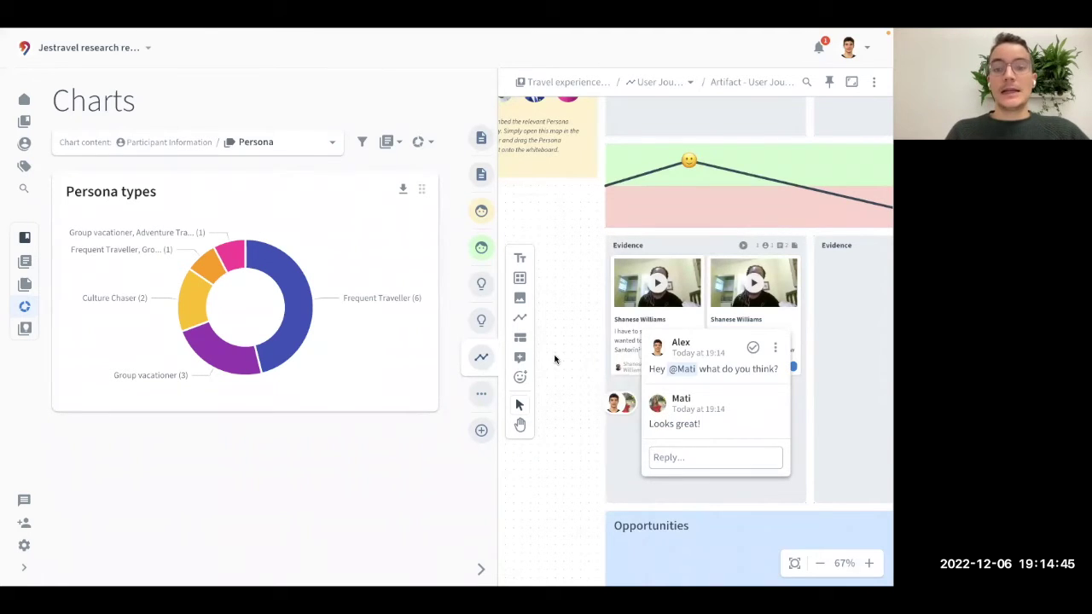
left_click(483, 358)
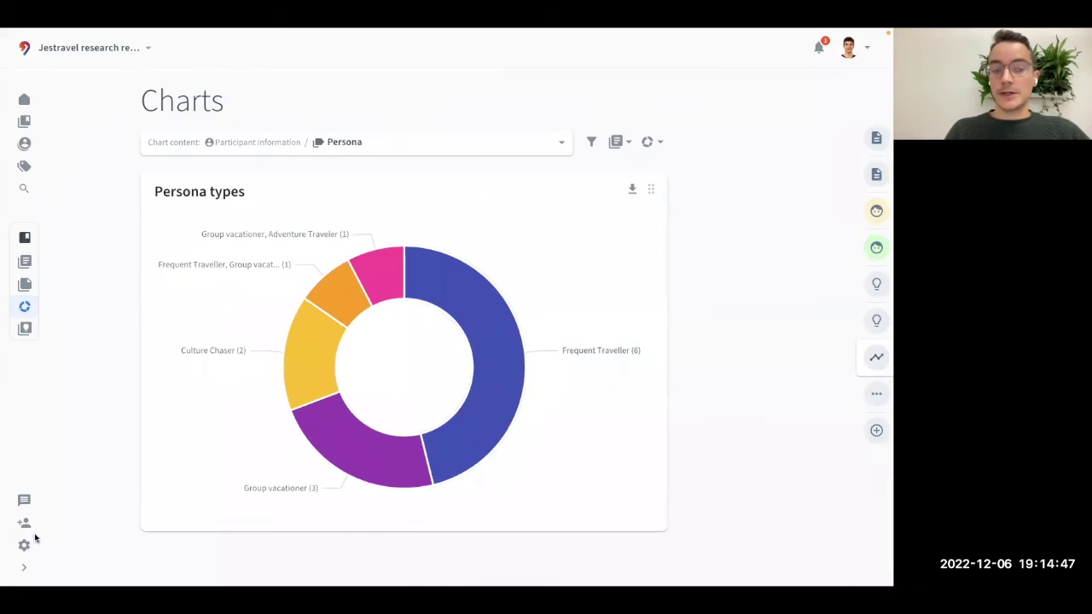
left_click(24, 567)
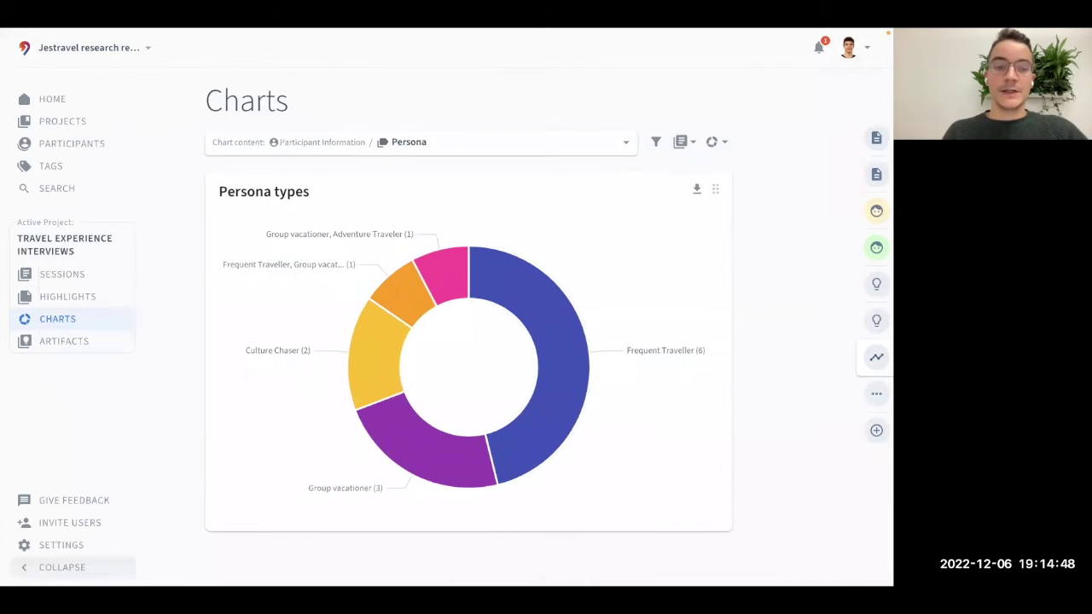
left_click(52, 546)
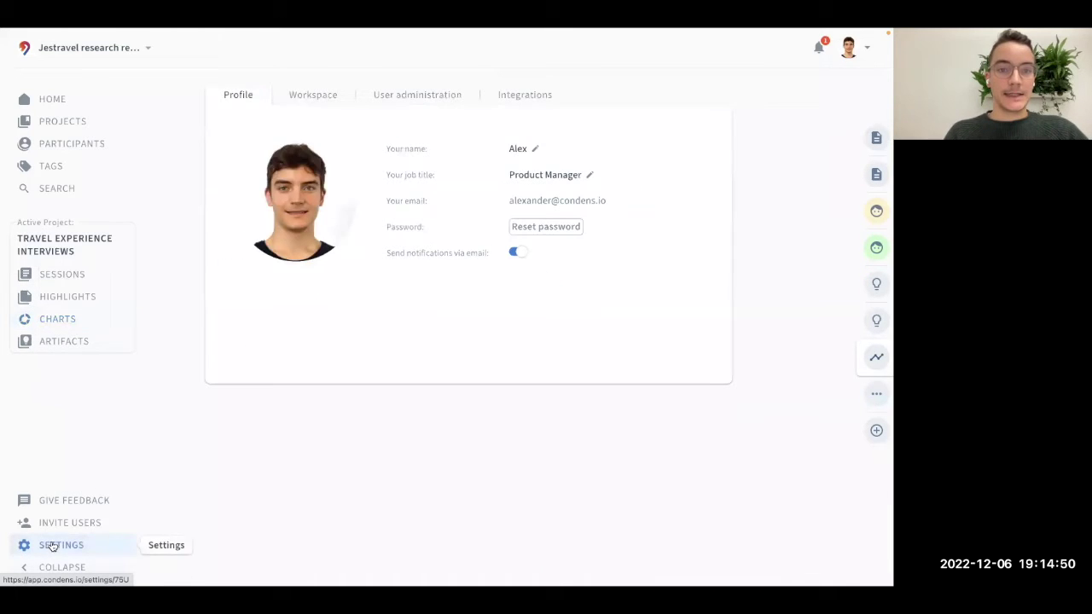
left_click(308, 99)
scroll(204, 304, "down", 5)
scroll(195, 300, "down", 4)
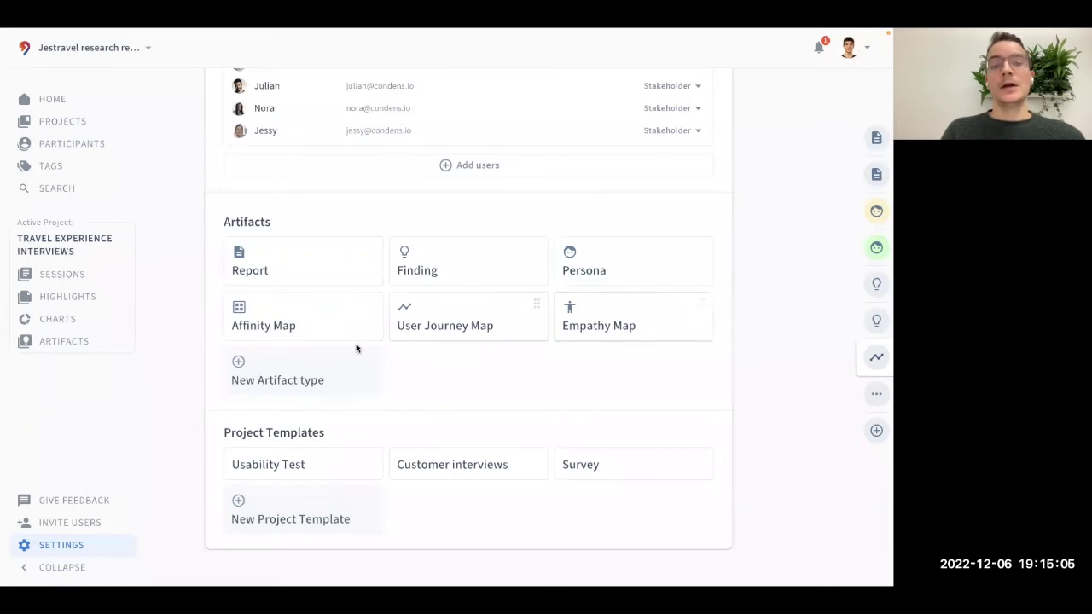
Inspect the blank whiteboard template for a new artifact type and leave it without creating the type.
left_click(298, 371)
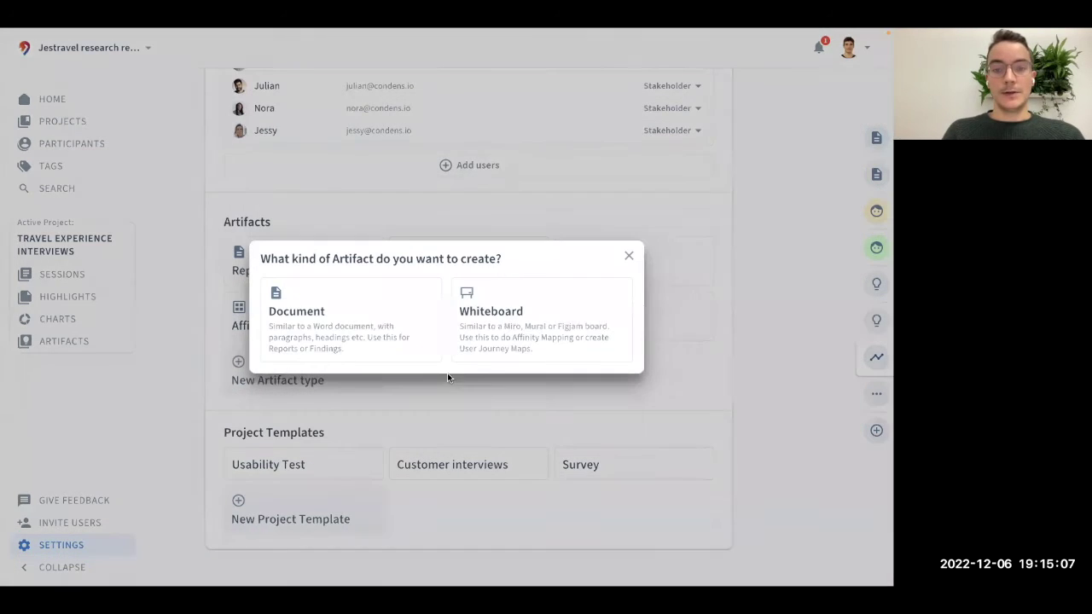
left_click(506, 331)
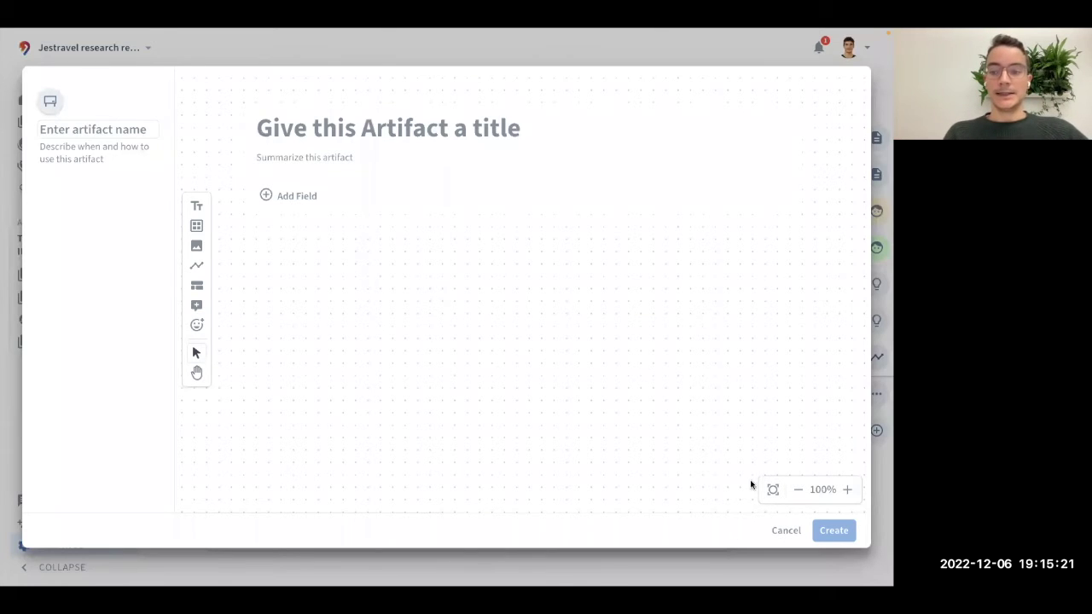
left_click(782, 531)
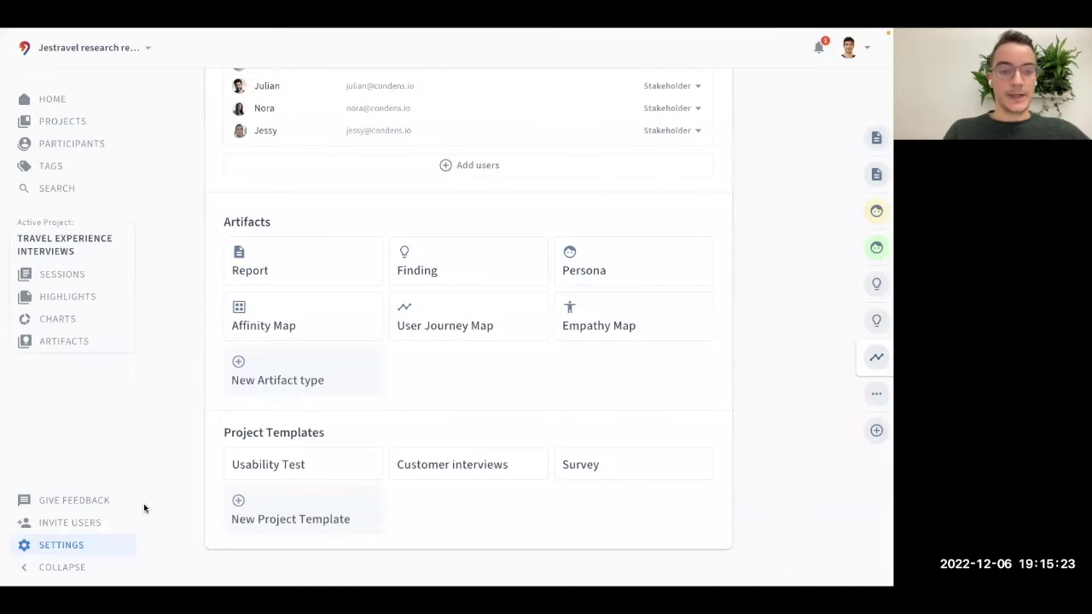
Browse the project's artifacts, open the unnamed whiteboard, and examine its "Like to travel with family" cluster up close.
left_click(107, 341)
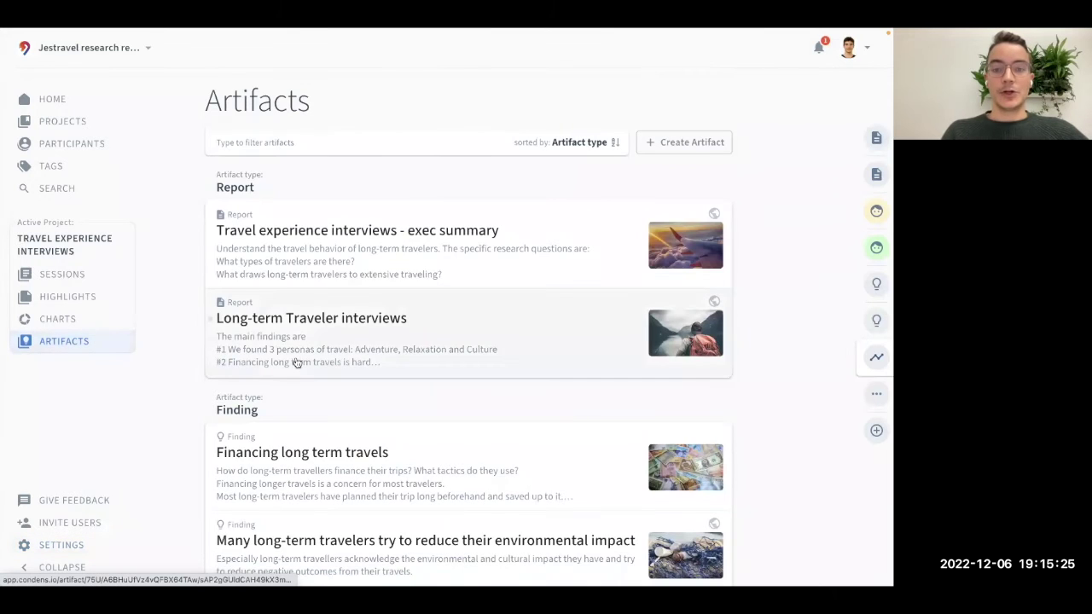
scroll(344, 370, "down", 3)
scroll(344, 370, "down", 5)
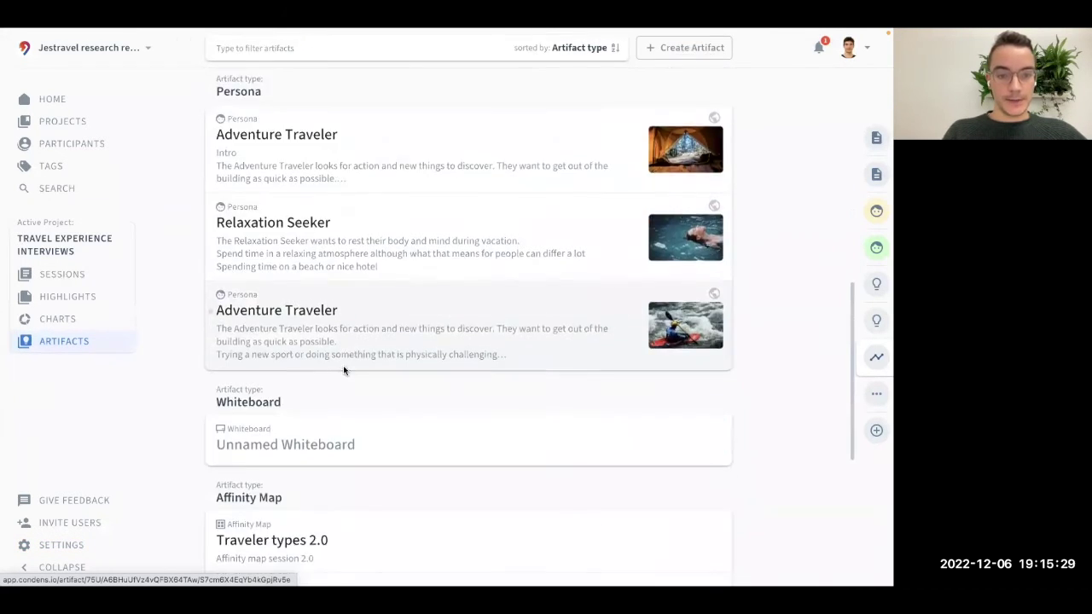
scroll(343, 370, "down", 3)
scroll(347, 372, "down", 1)
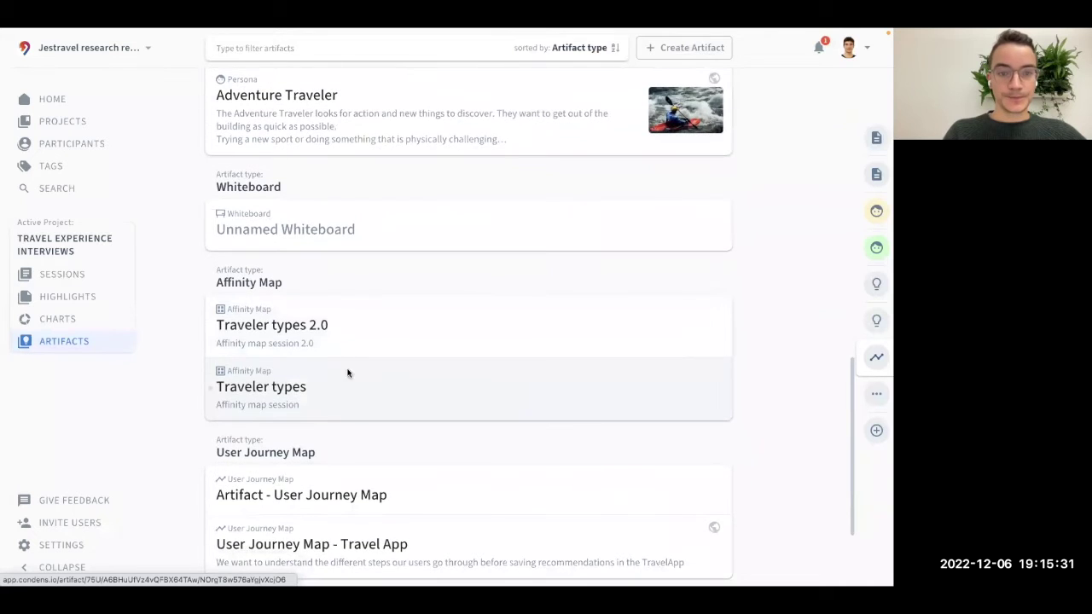
left_click(339, 244)
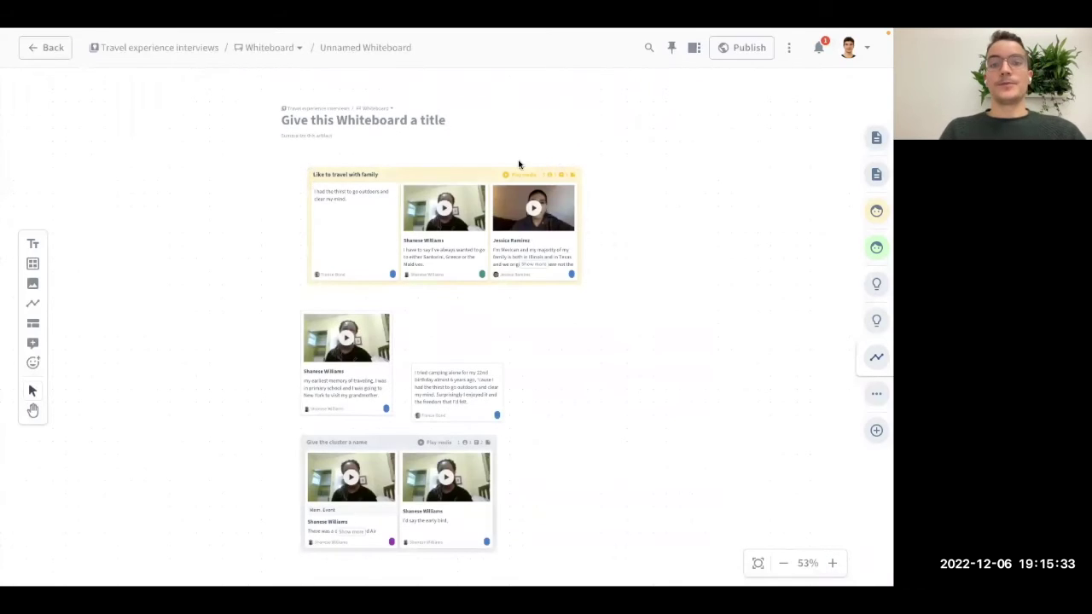
scroll(501, 162, "up", 5)
mouse_move(618, 162)
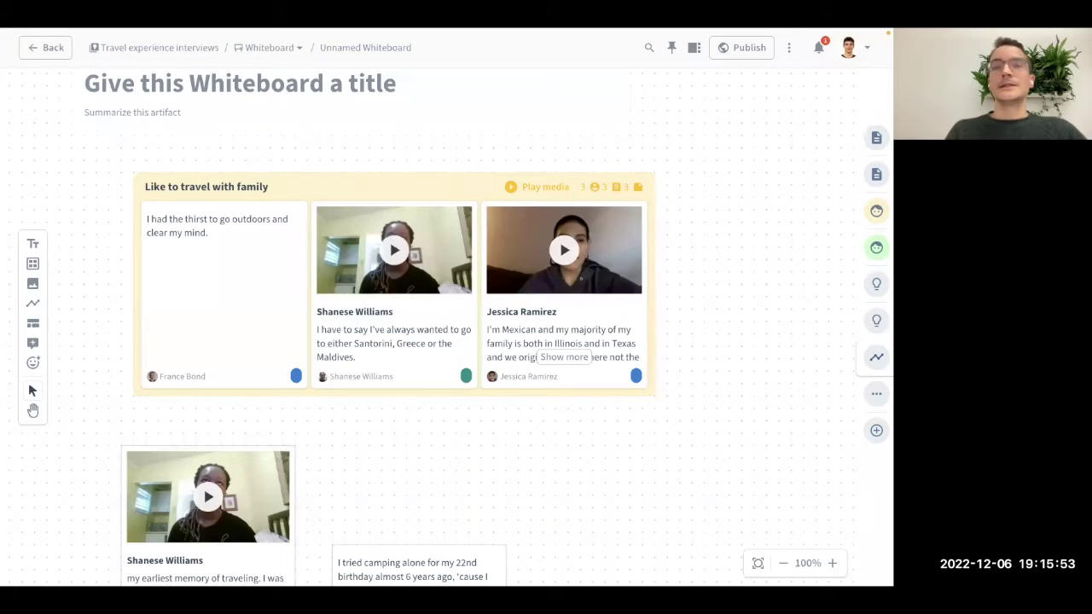
Leave the whiteboard and open the project "Meta study: Pain points Q3, 2022" from the projects list.
left_click(51, 49)
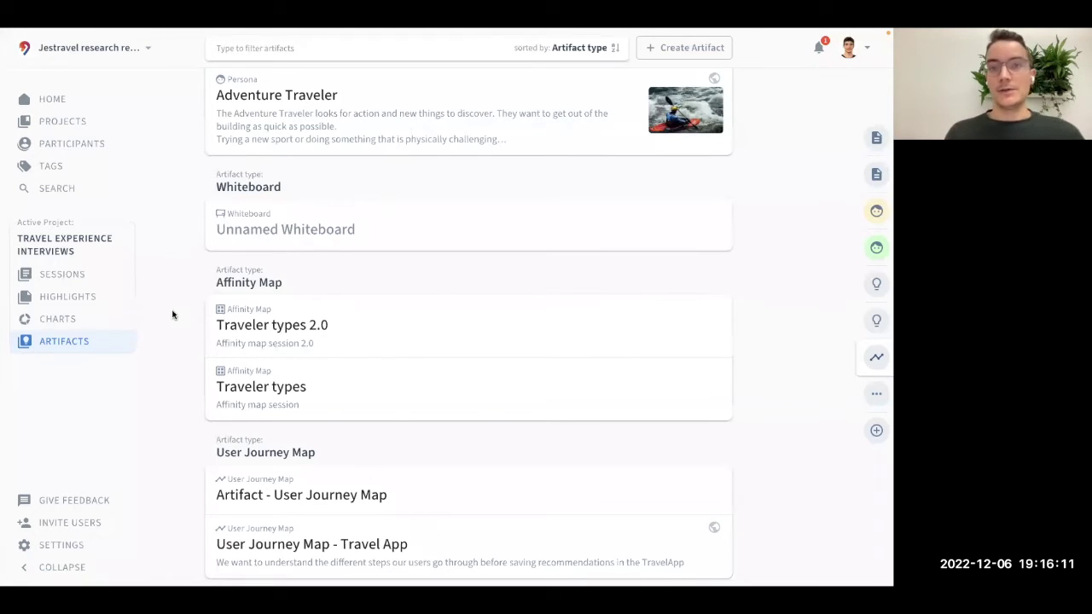
left_click(85, 124)
scroll(200, 220, "down", 3)
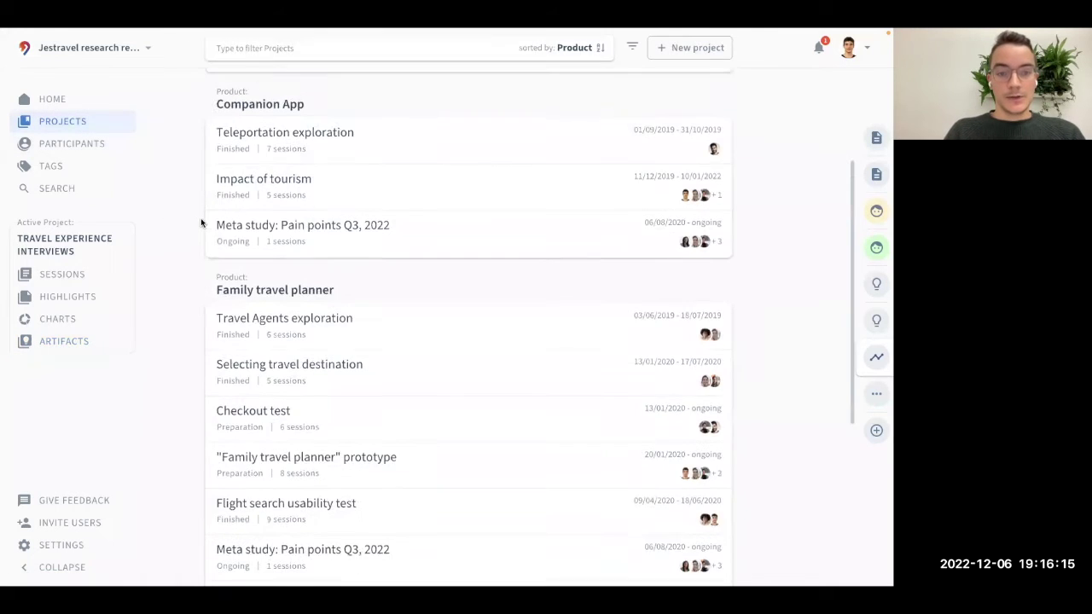
scroll(197, 290, "down", 2)
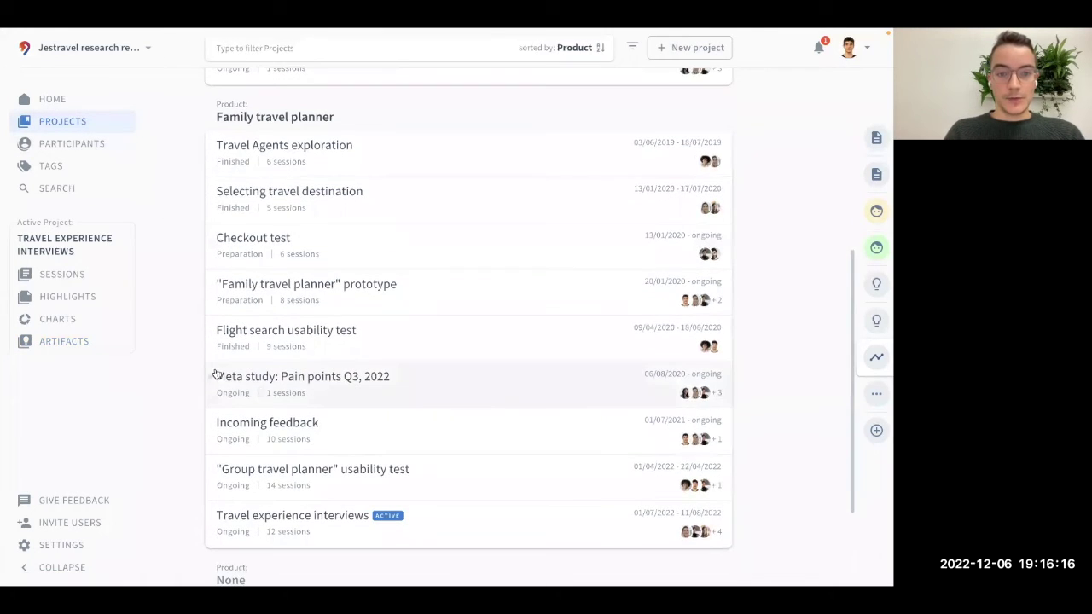
left_click(300, 385)
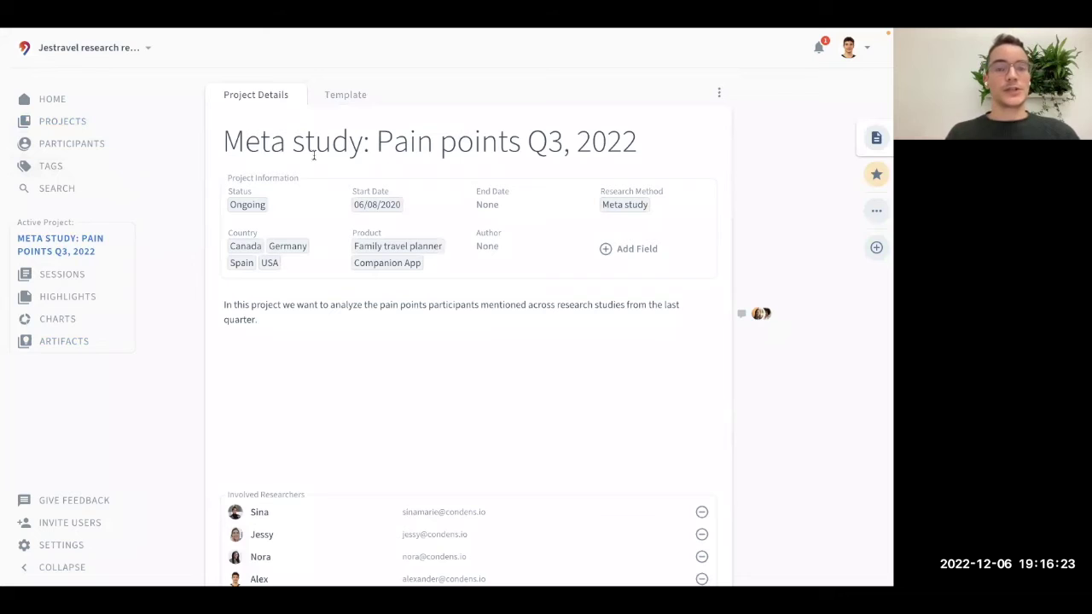
Create a new Empathy Map artifact in the meta study project.
left_click(92, 344)
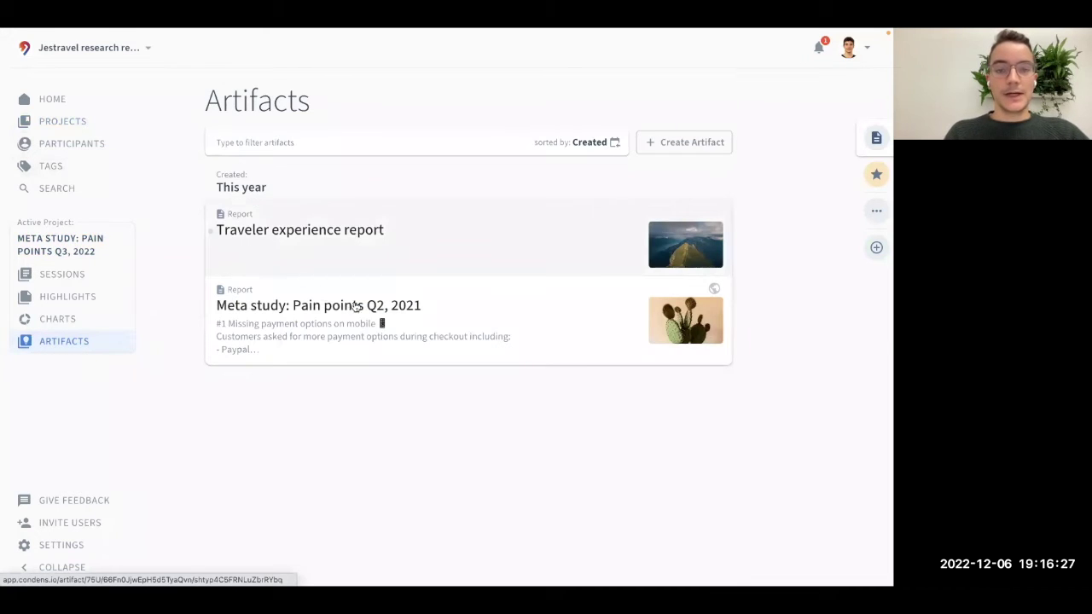
left_click(658, 148)
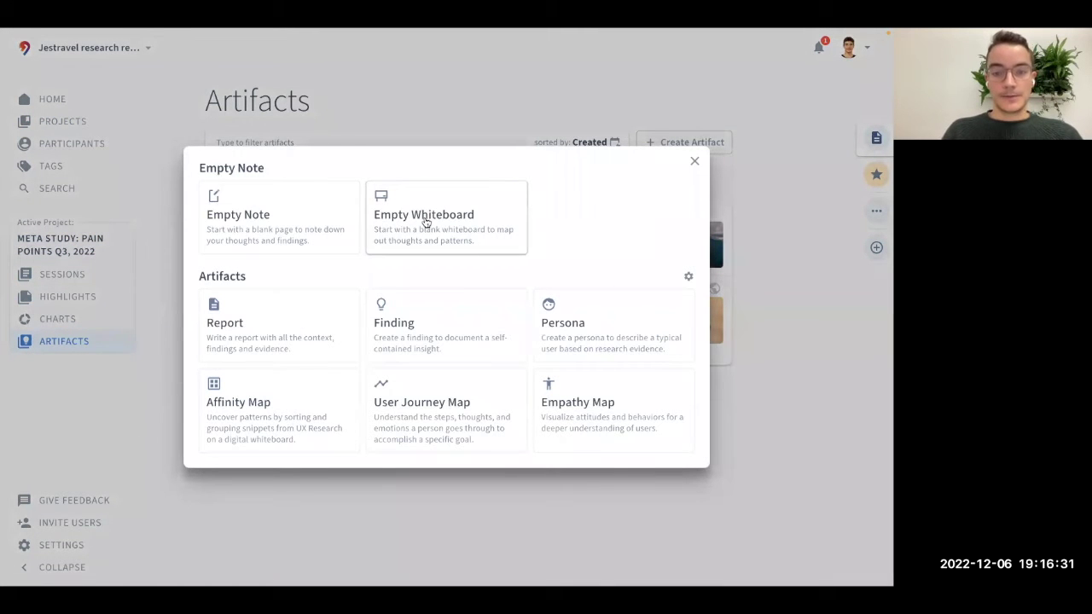
left_click(579, 383)
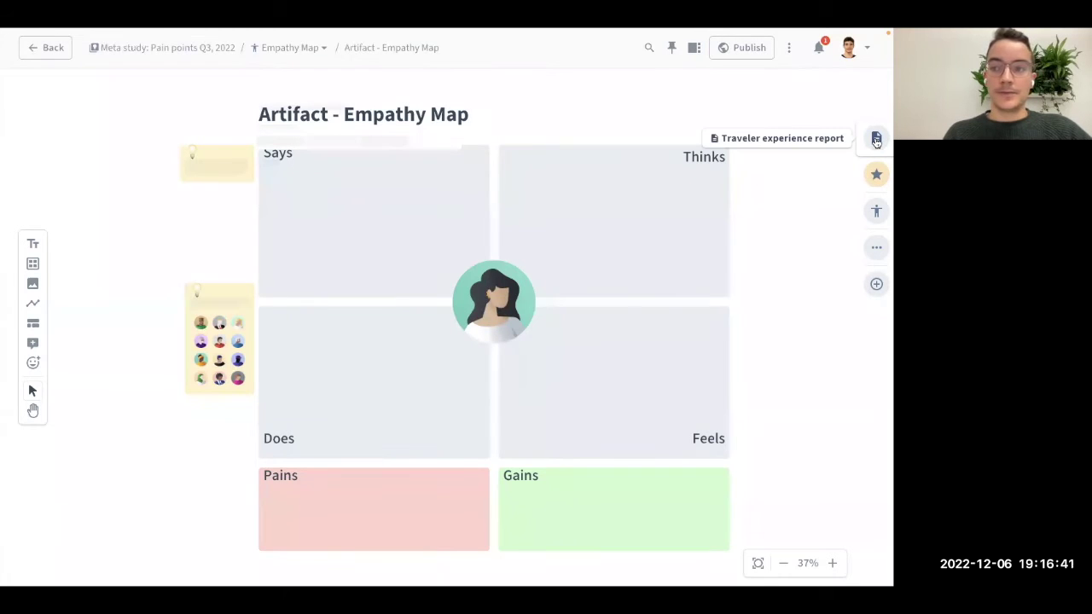
Change the new Empathy Map's sidebar icon to a heart and its color to red.
left_click(877, 215)
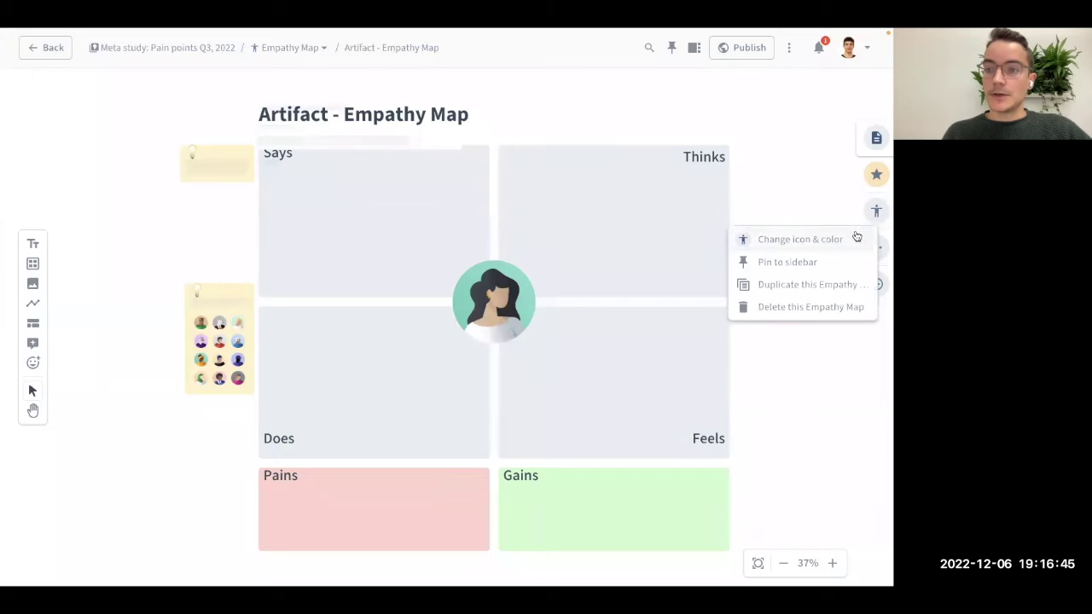
left_click(857, 237)
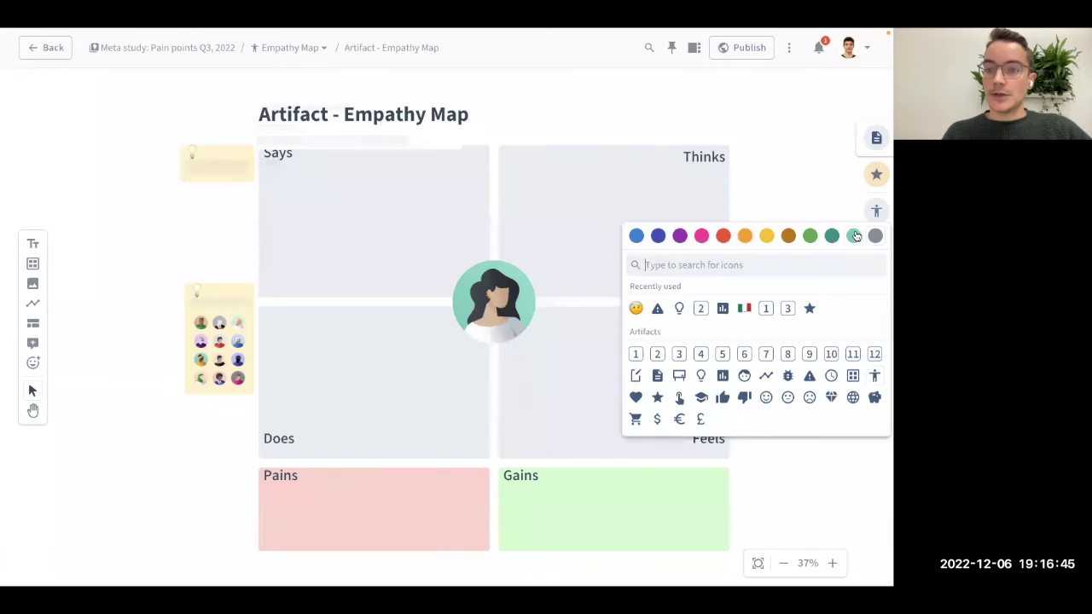
left_click(638, 308)
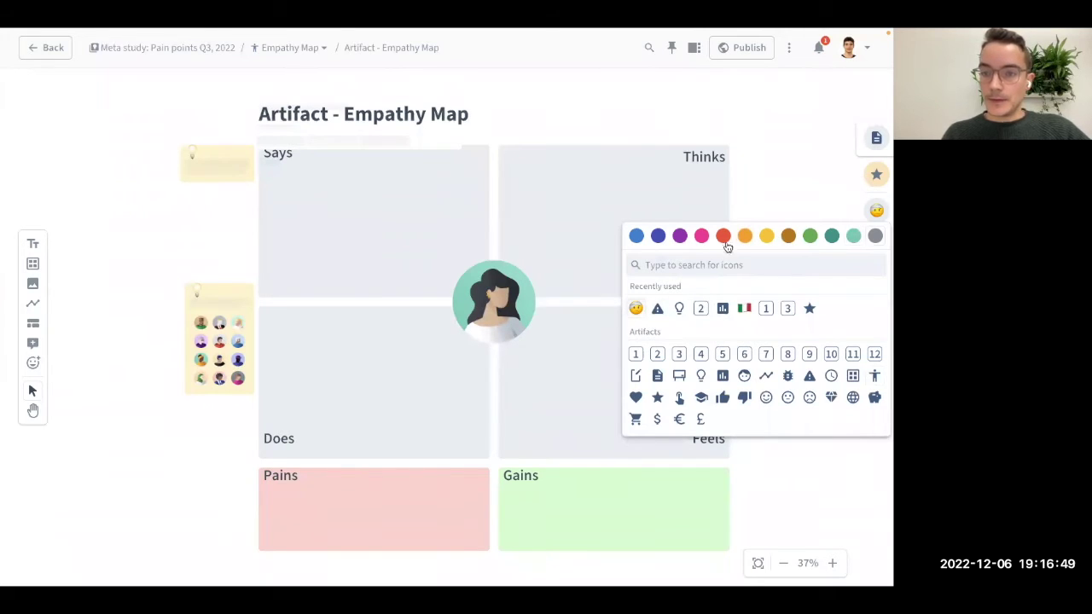
left_click(724, 239)
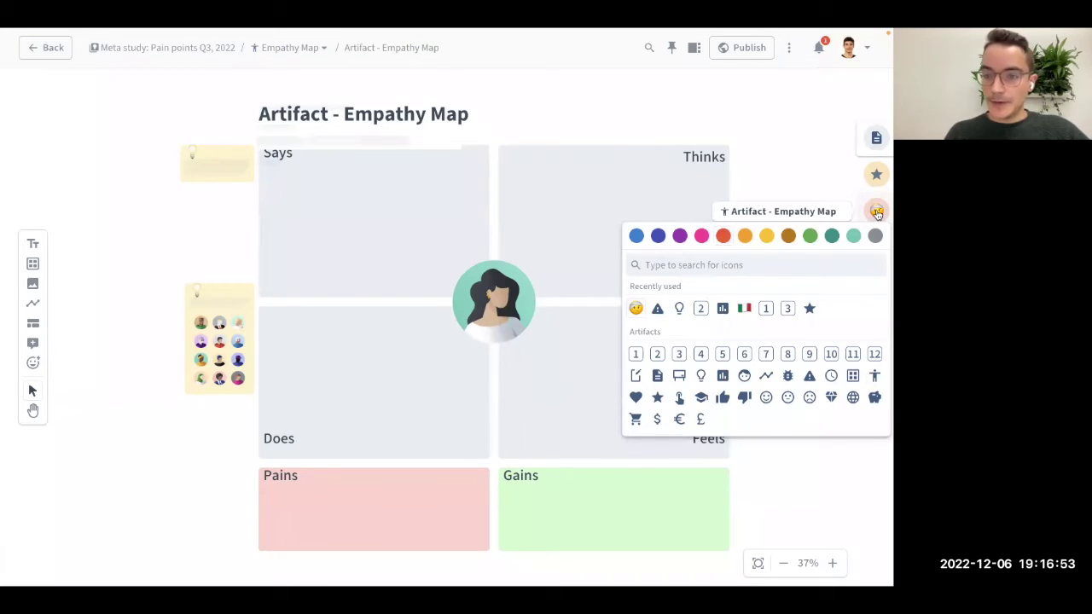
left_click(636, 397)
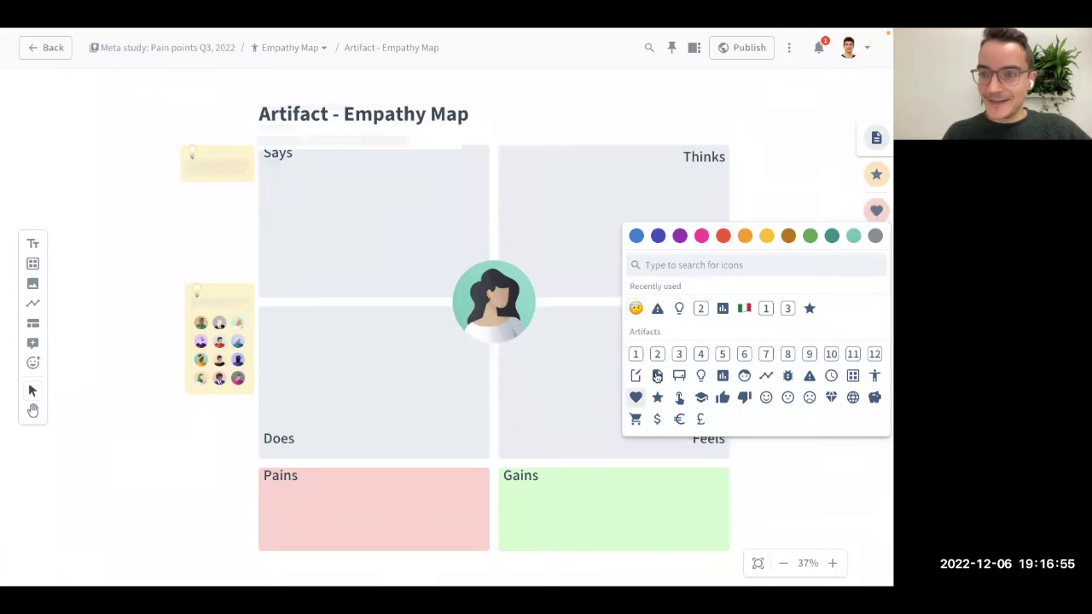
Pin the Empathy Map to the sidebar and open it there beside the main view.
left_click(874, 212)
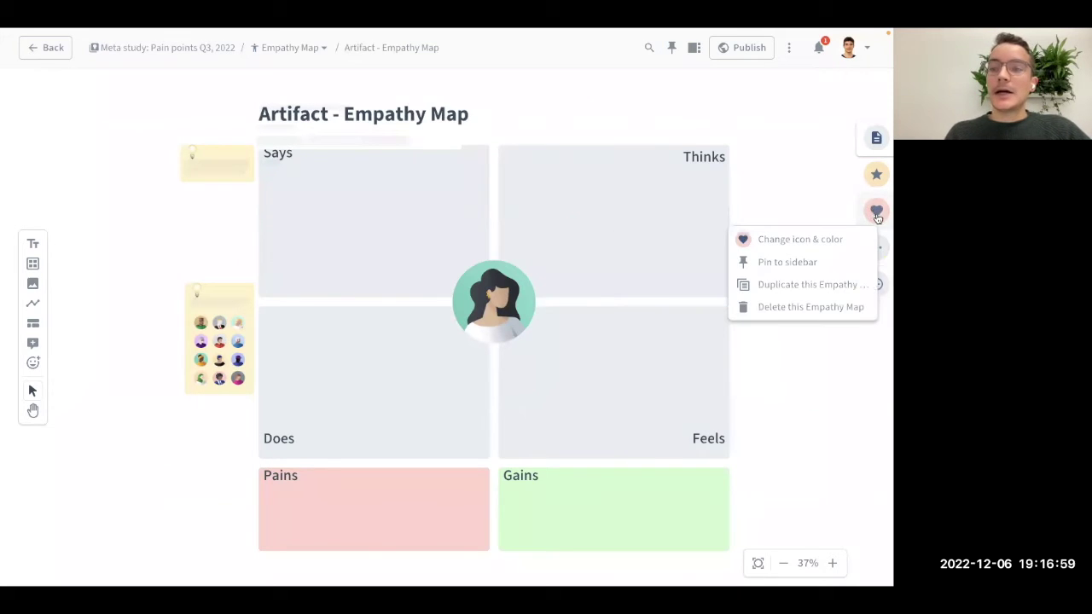
left_click_drag(877, 216, 874, 106)
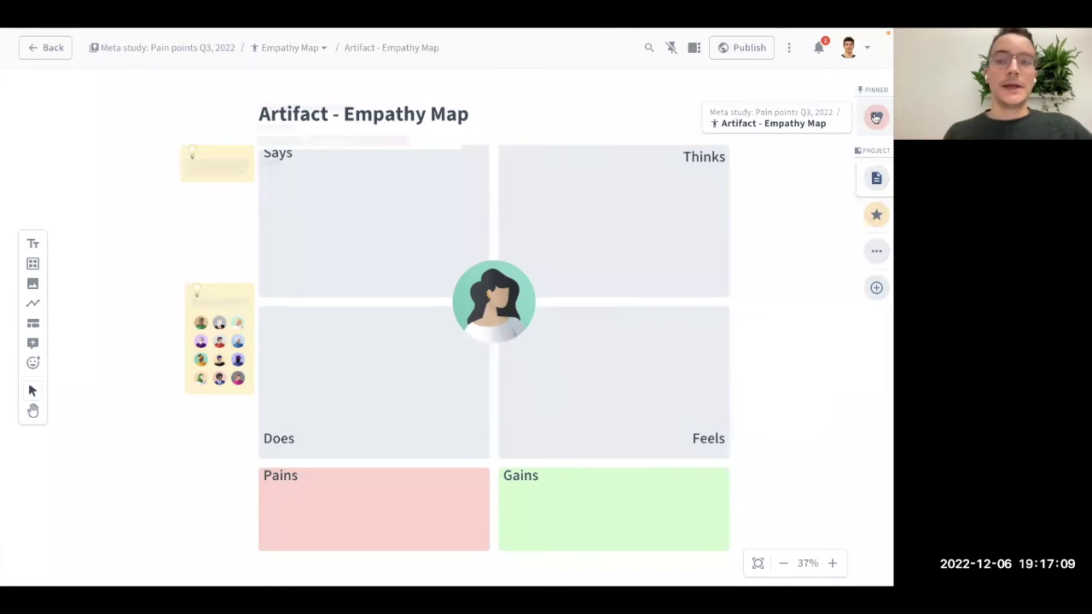
left_click(694, 47)
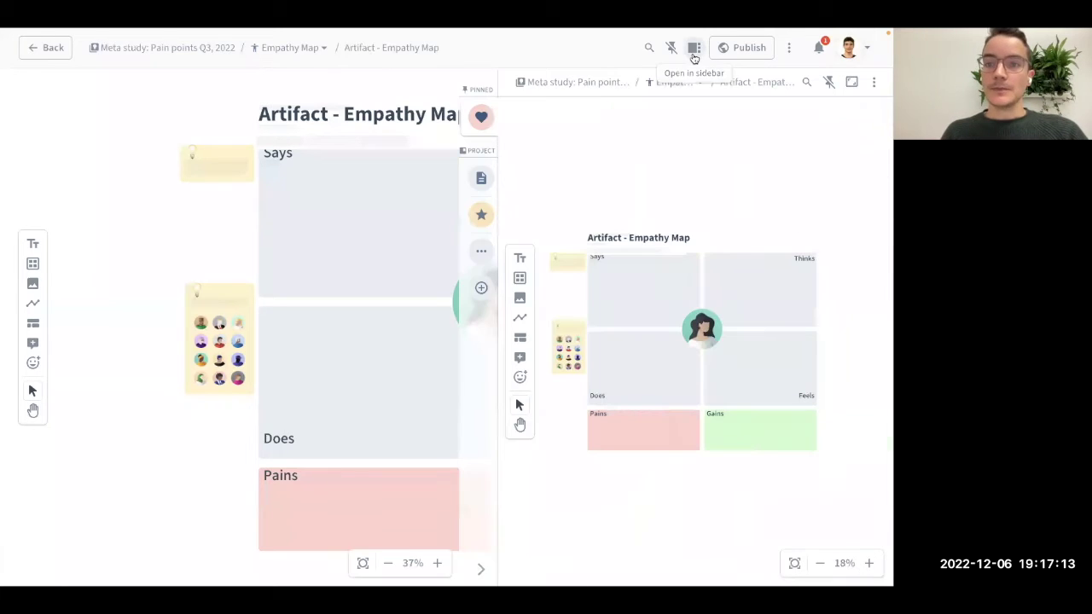
Leave the full-size Empathy Map and show the highlights of the "Flight search usability test" project beside the pinned map.
left_click(56, 48)
left_click(41, 126)
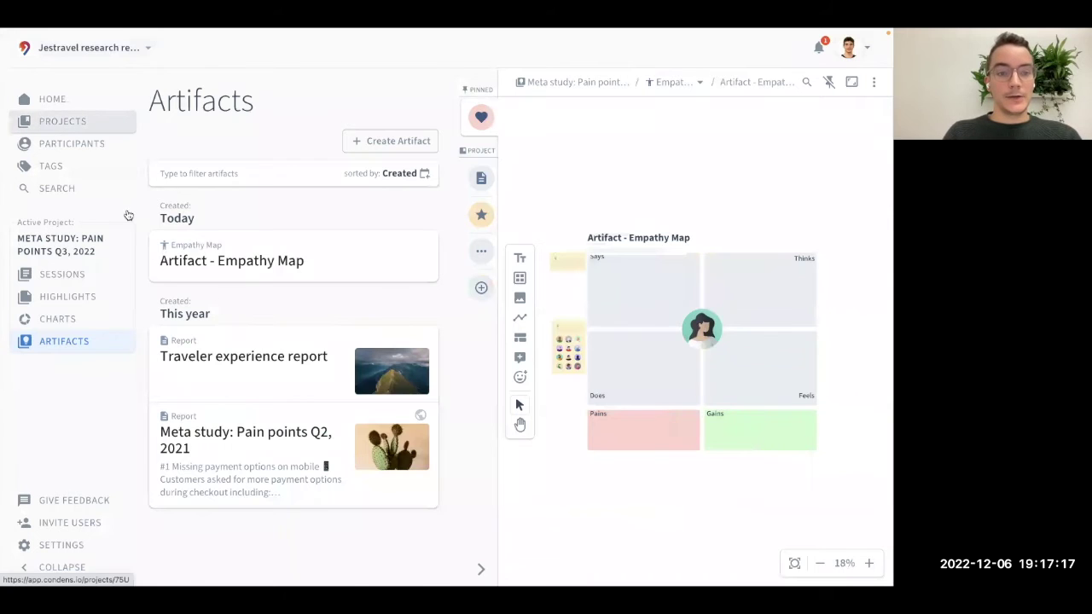
scroll(210, 302, "down", 2)
scroll(210, 302, "down", 1)
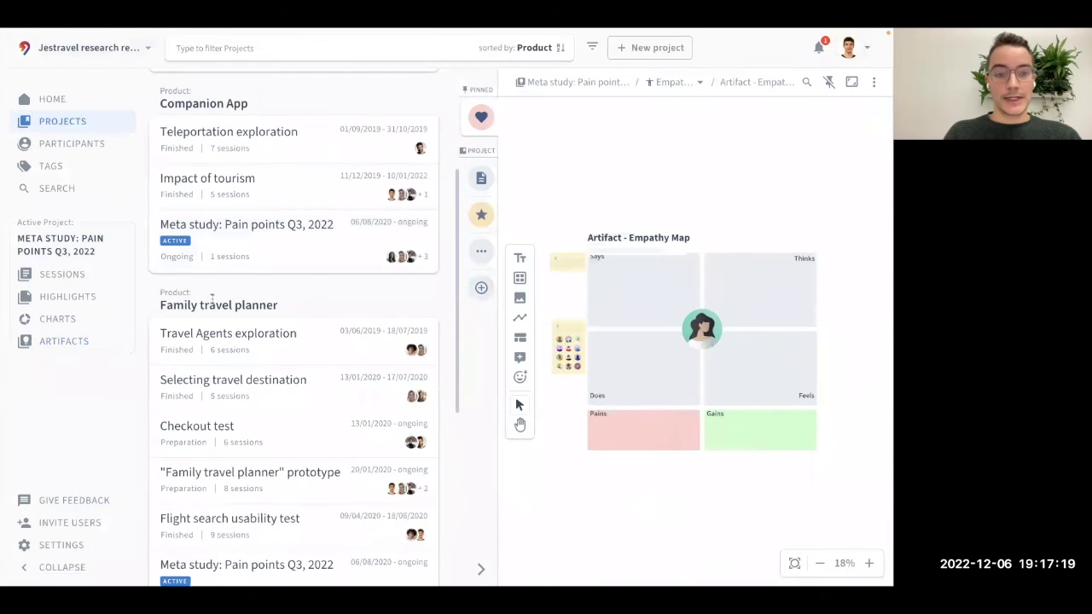
scroll(213, 297, "down", 2)
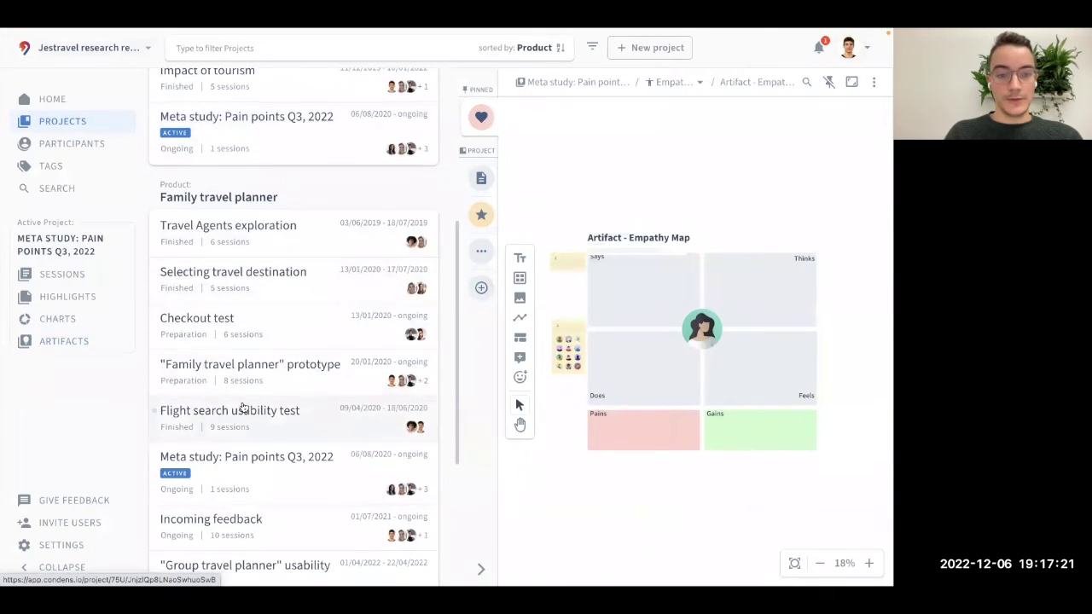
left_click(243, 411)
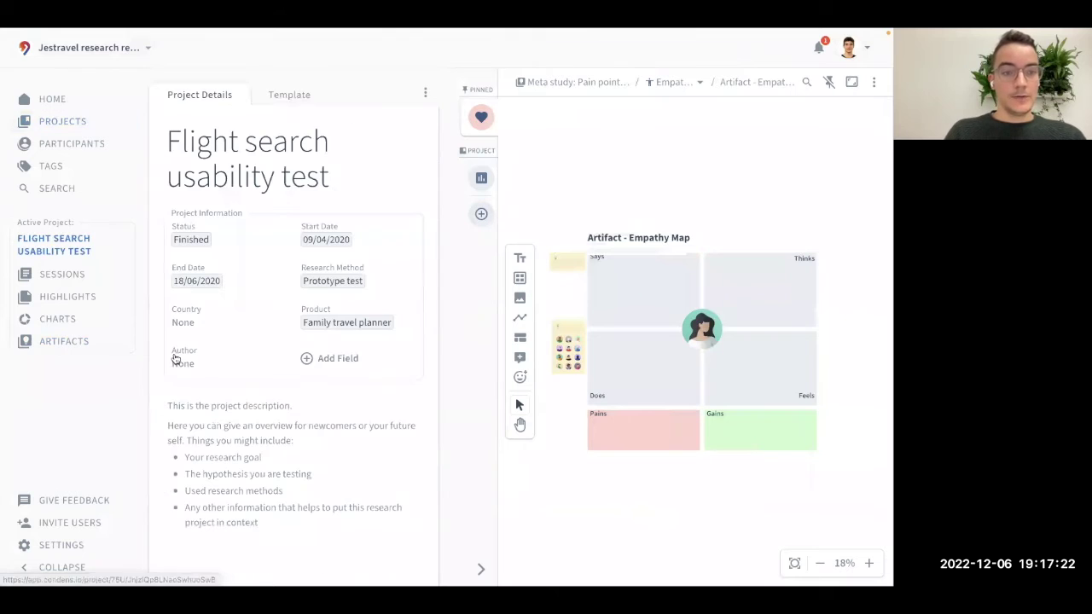
left_click(61, 297)
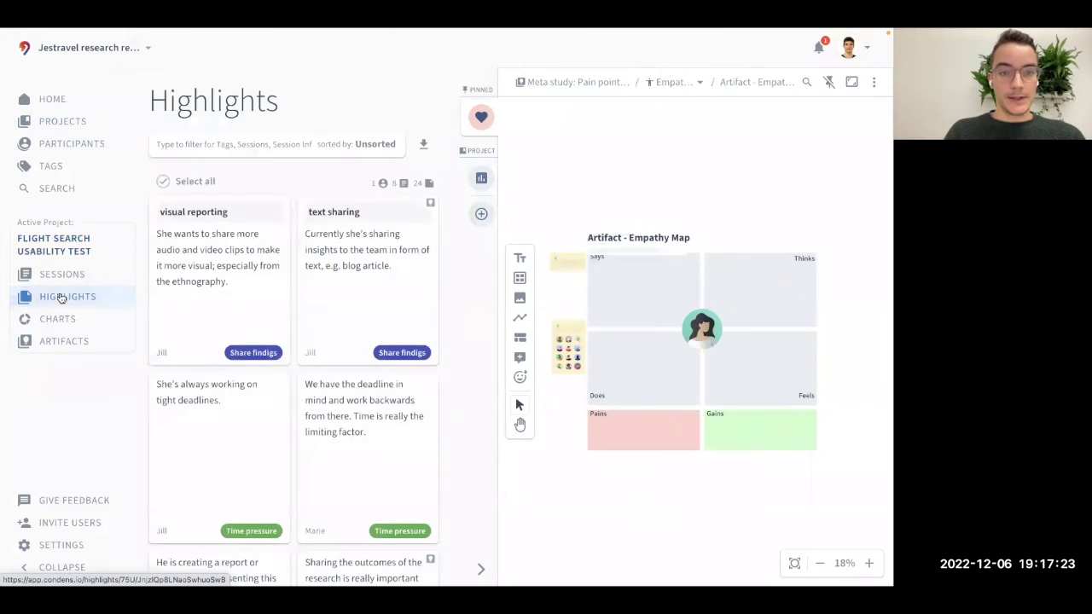
Collapse the navigation and place the highlight "We have the deadline in mind and work backwards from there" in the map's Says area.
left_click(74, 566)
scroll(310, 311, "down", 2)
left_click_drag(348, 375, 602, 296)
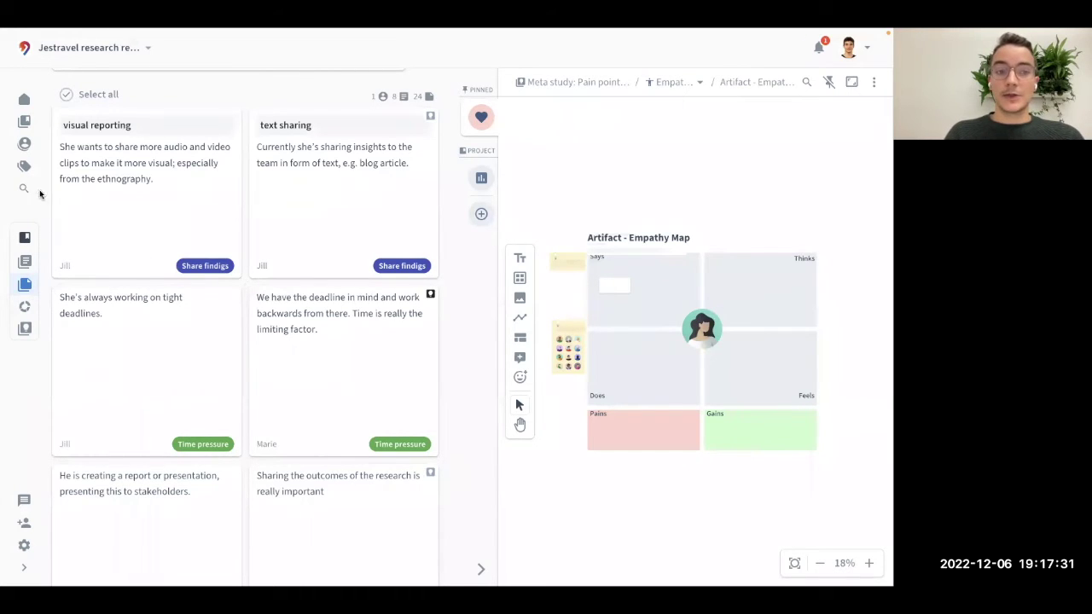
Browse the global tags and open the "Pain points & Issues" tag group.
left_click(26, 168)
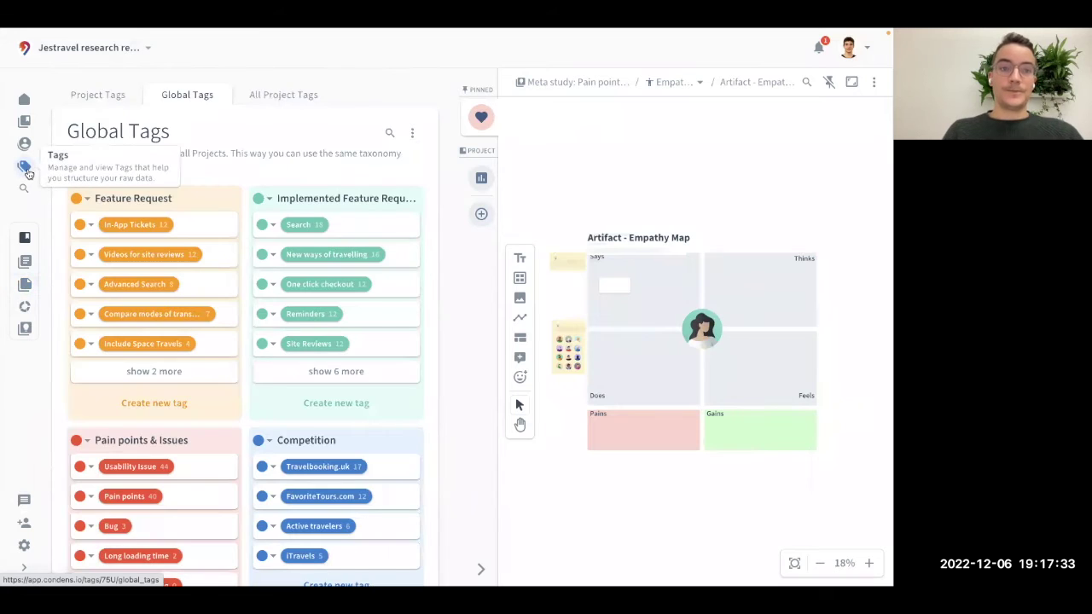
scroll(193, 173, "down", 1)
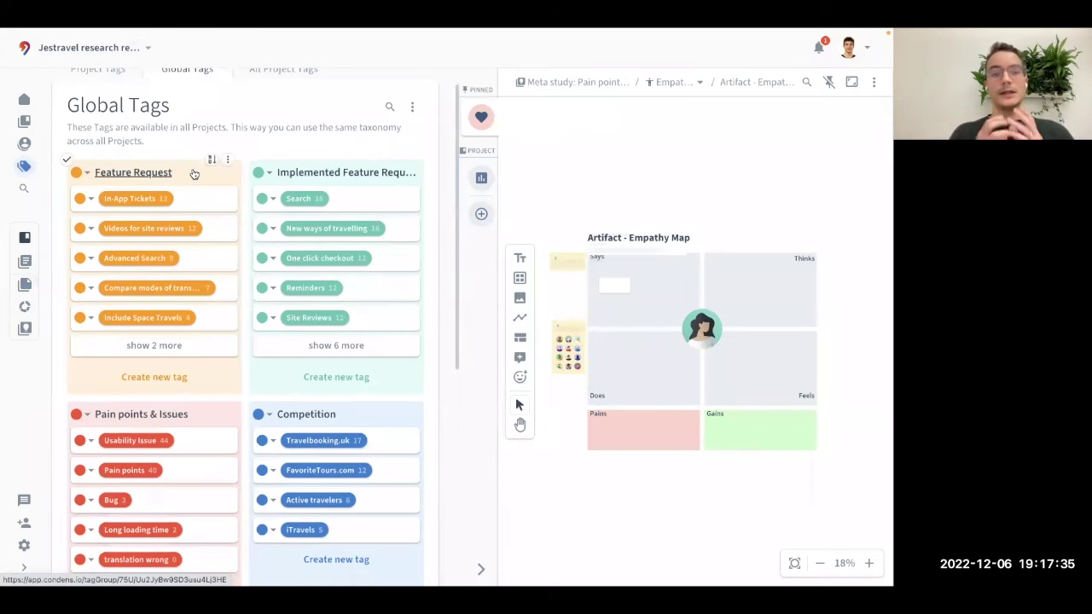
scroll(192, 175, "down", 3)
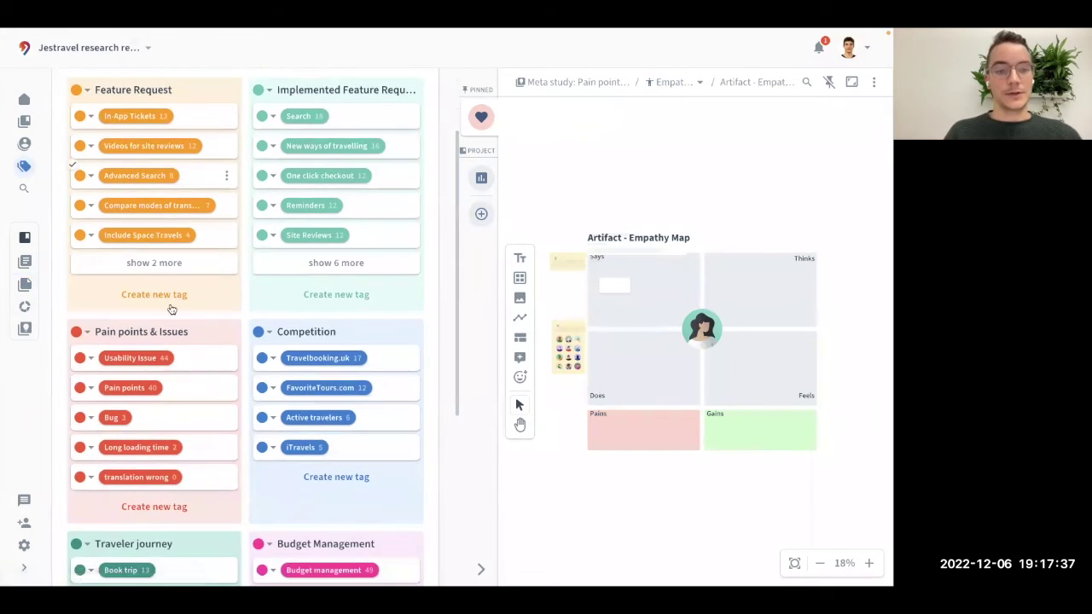
scroll(155, 315, "down", 2)
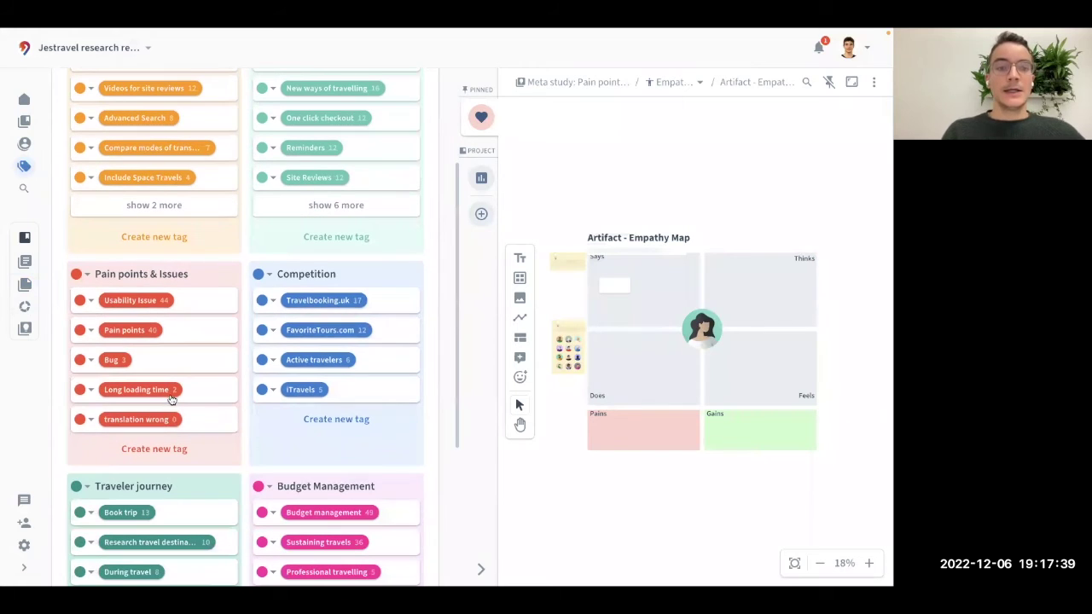
left_click(130, 276)
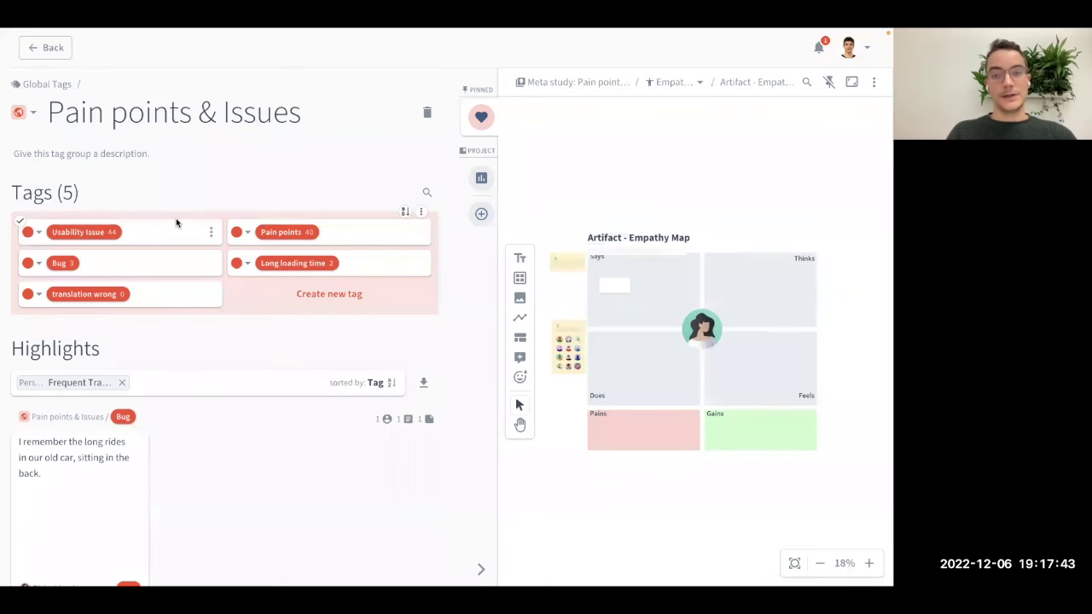
Remove the persona filter from the highlights and place the "Long loading time" video highlight in the map's Says area.
scroll(205, 236, "down", 2)
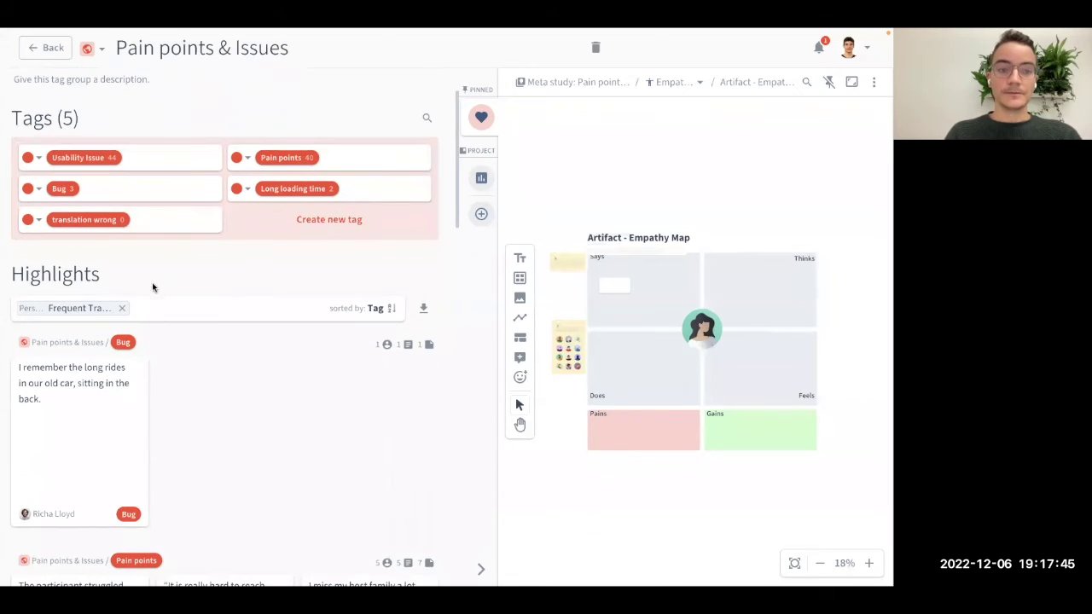
left_click(122, 310)
scroll(145, 341, "down", 4)
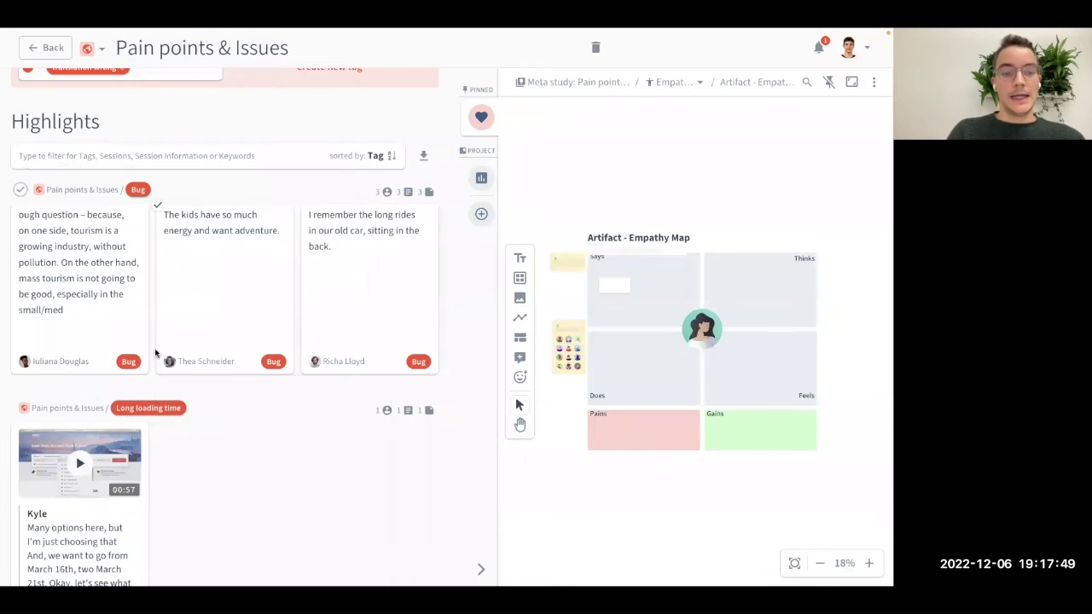
scroll(149, 367, "down", 2)
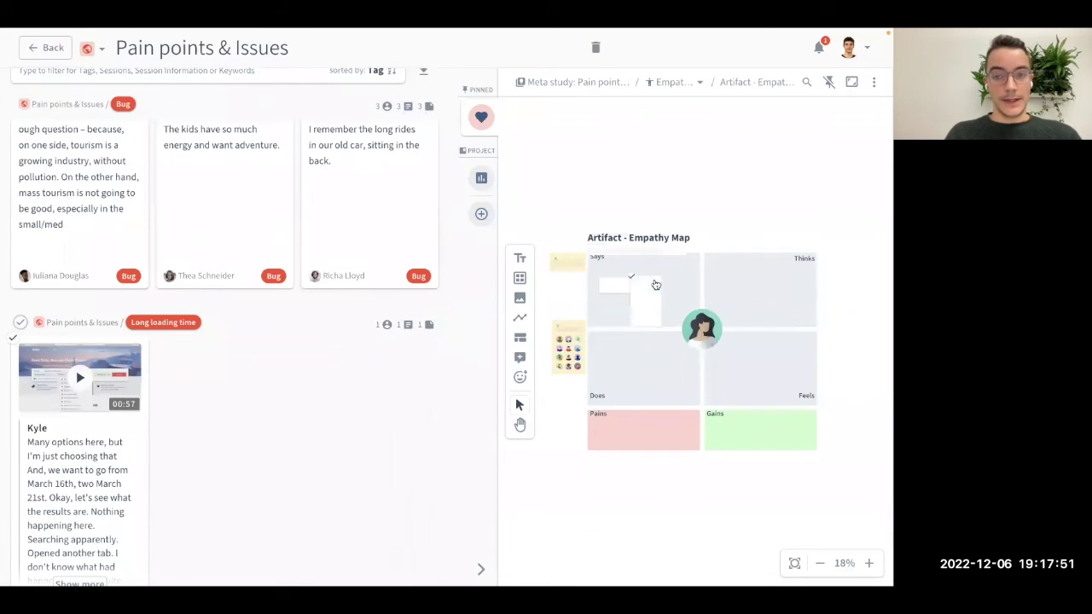
Filter the tag group's highlights by the "Usability Issue" tag, searching for it with "usab".
scroll(222, 369, "up", 5)
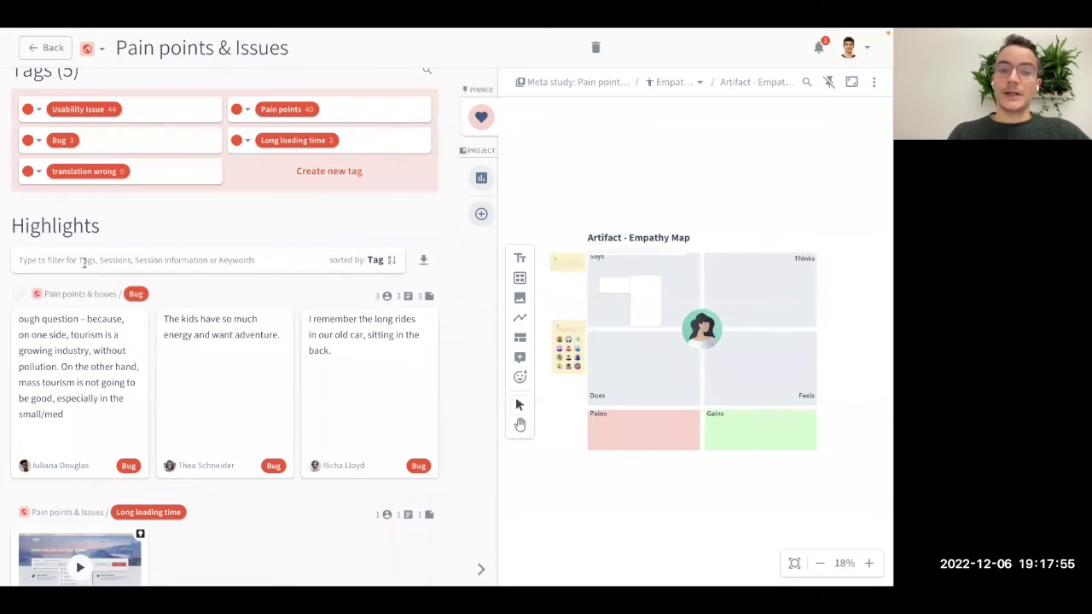
left_click(83, 261)
left_click(116, 233)
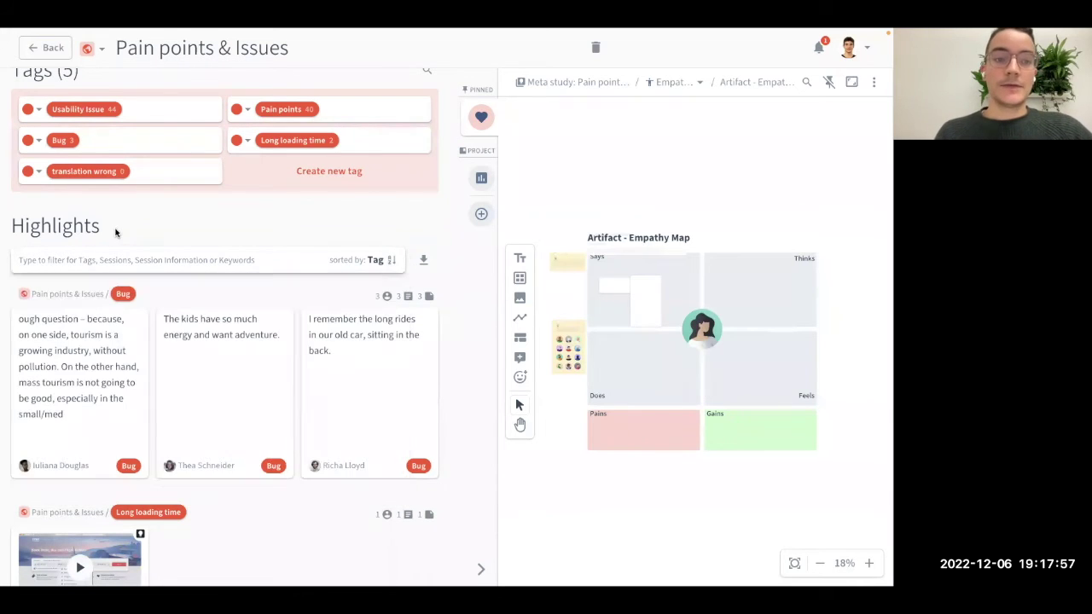
scroll(114, 234, "up", 2)
scroll(128, 260, "down", 3)
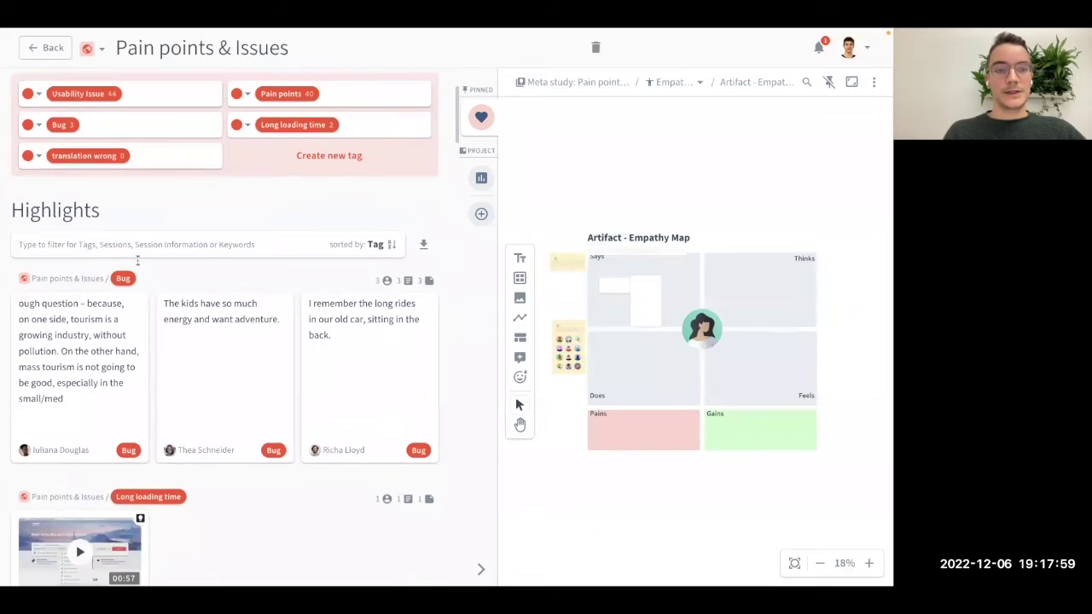
left_click(104, 247)
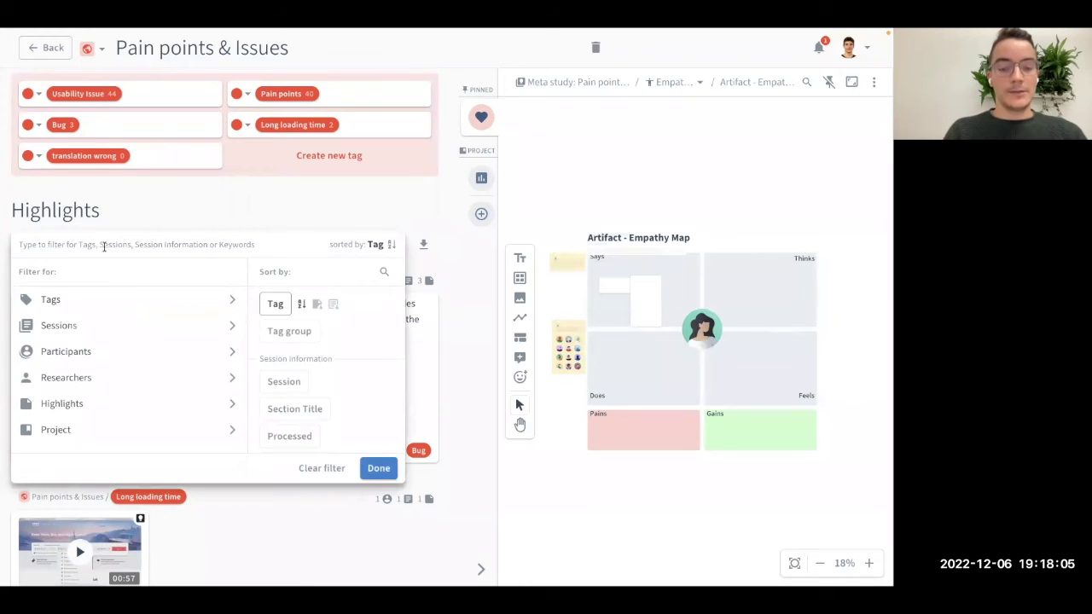
type("usab")
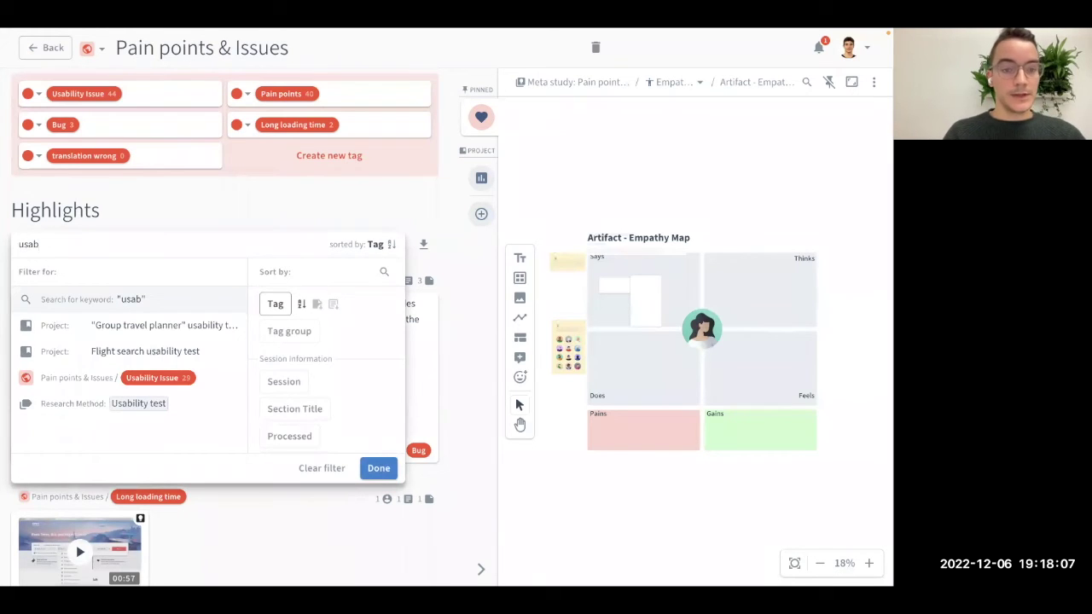
left_click(166, 378)
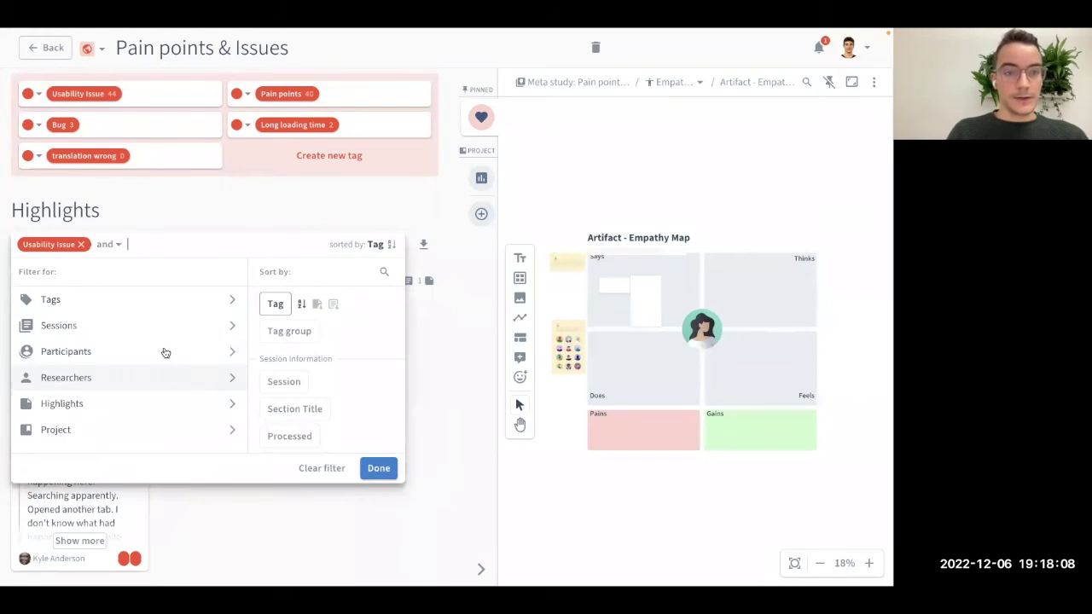
Close the tag filter options and sort the "Usability Issue" highlights by Persona.
left_click(170, 226)
scroll(171, 226, "down", 2)
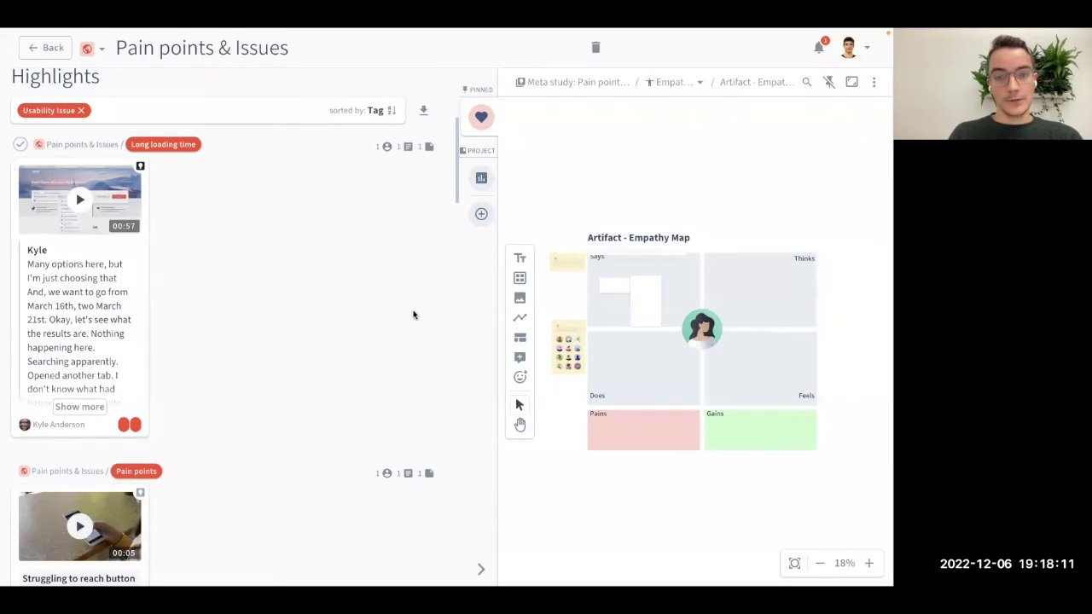
scroll(611, 322, "down", 3)
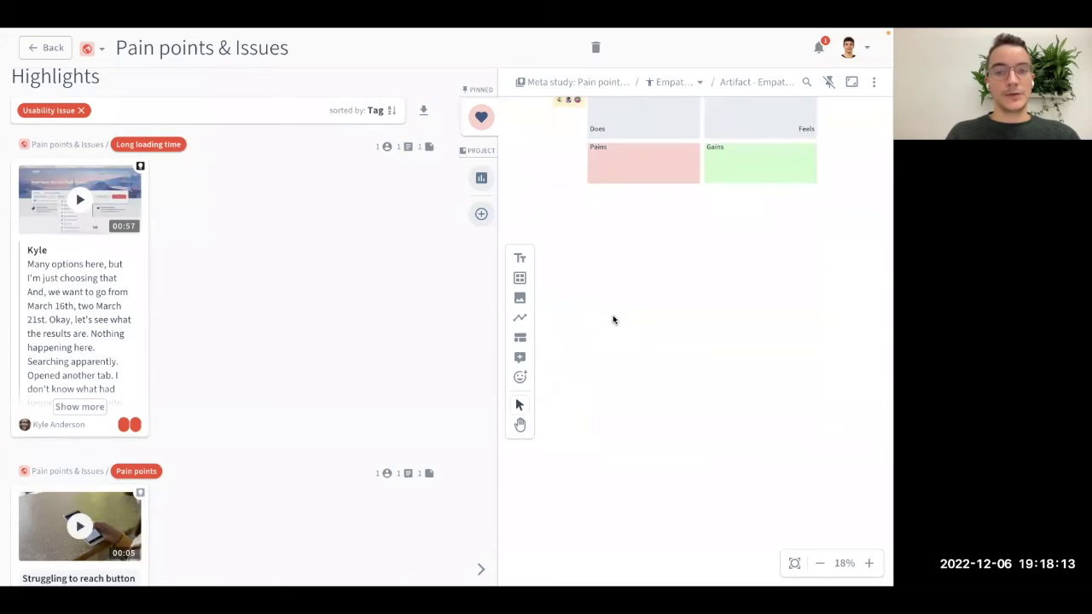
scroll(612, 320, "up", 3)
scroll(325, 236, "up", 2)
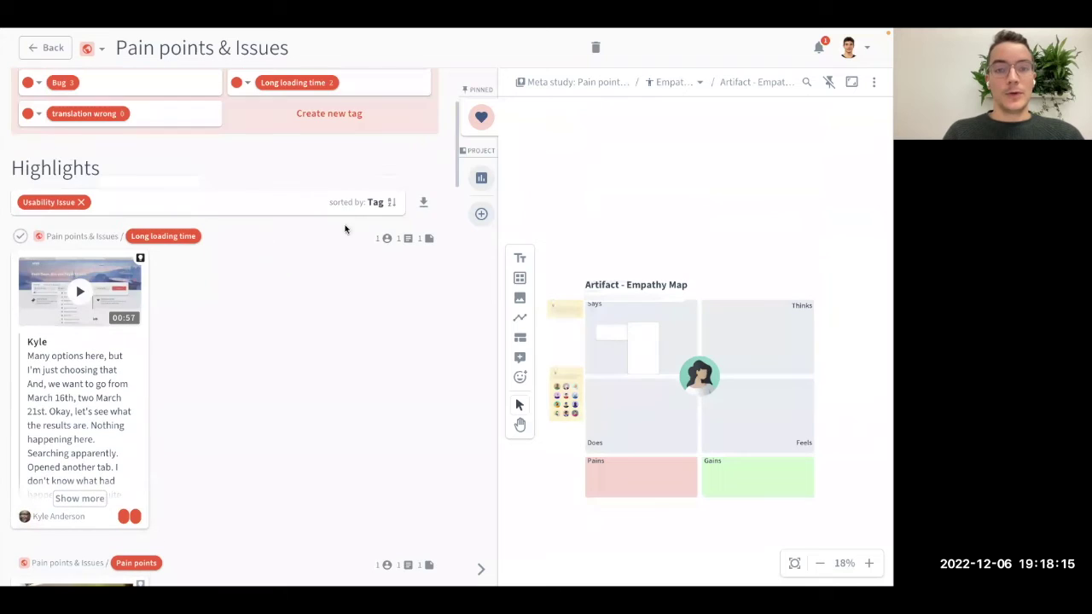
left_click(375, 204)
scroll(291, 294, "down", 3)
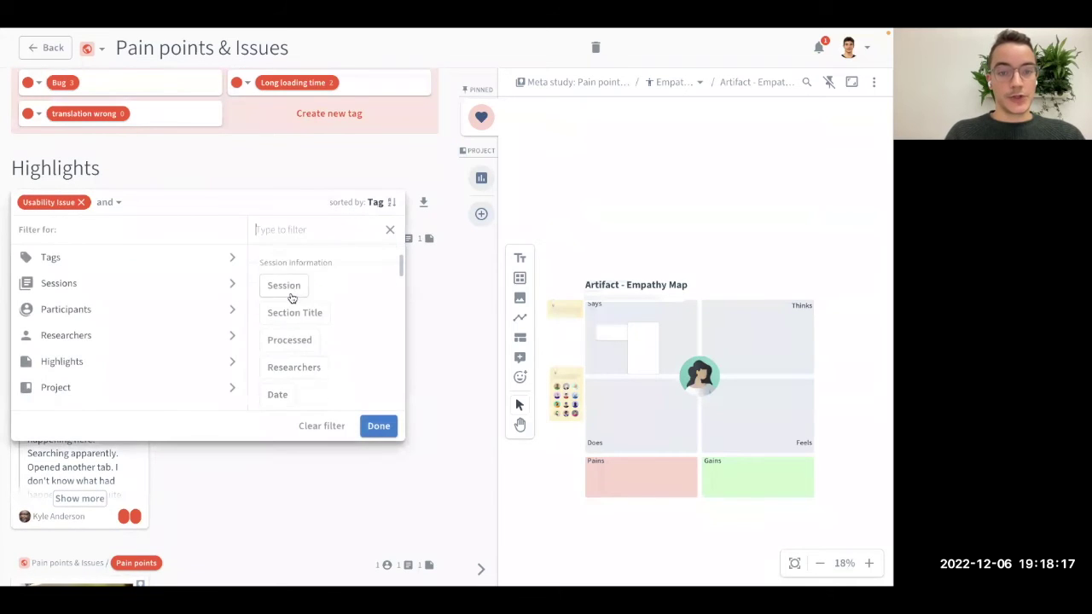
scroll(294, 300, "down", 8)
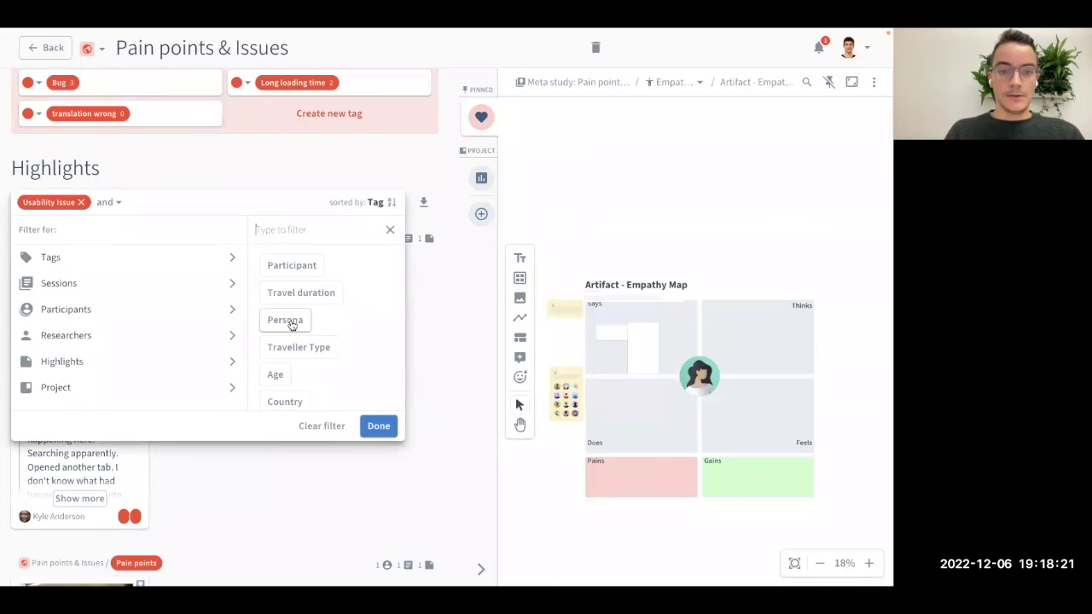
left_click(294, 322)
left_click(380, 426)
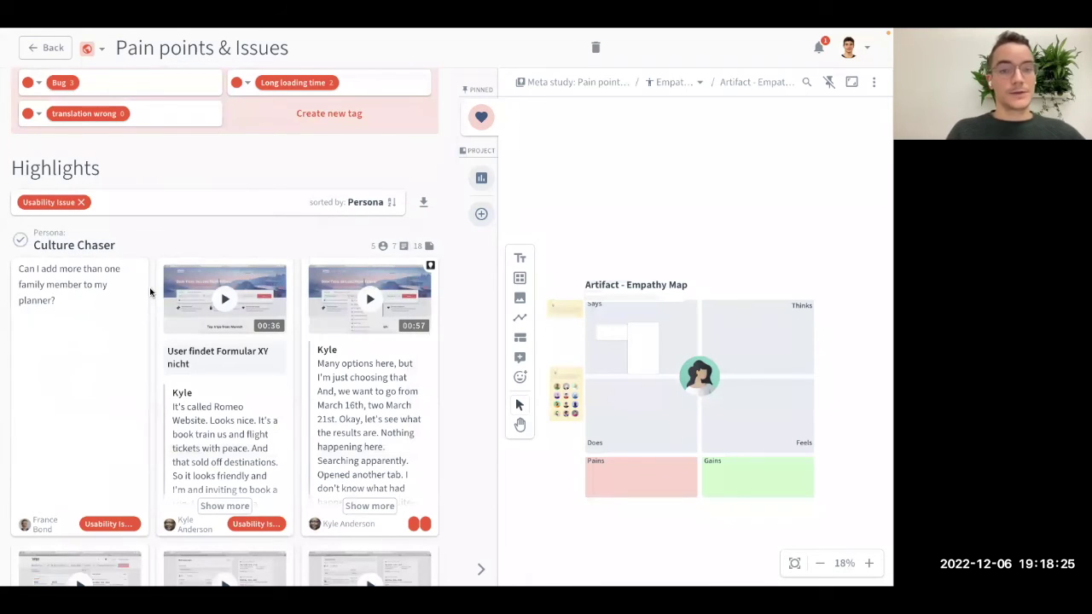
Select all Culture Chaser highlights, try to bring them onto the Empathy Map canvas as a cluster, and clear the selection.
scroll(153, 293, "down", 1)
scroll(159, 302, "down", 1)
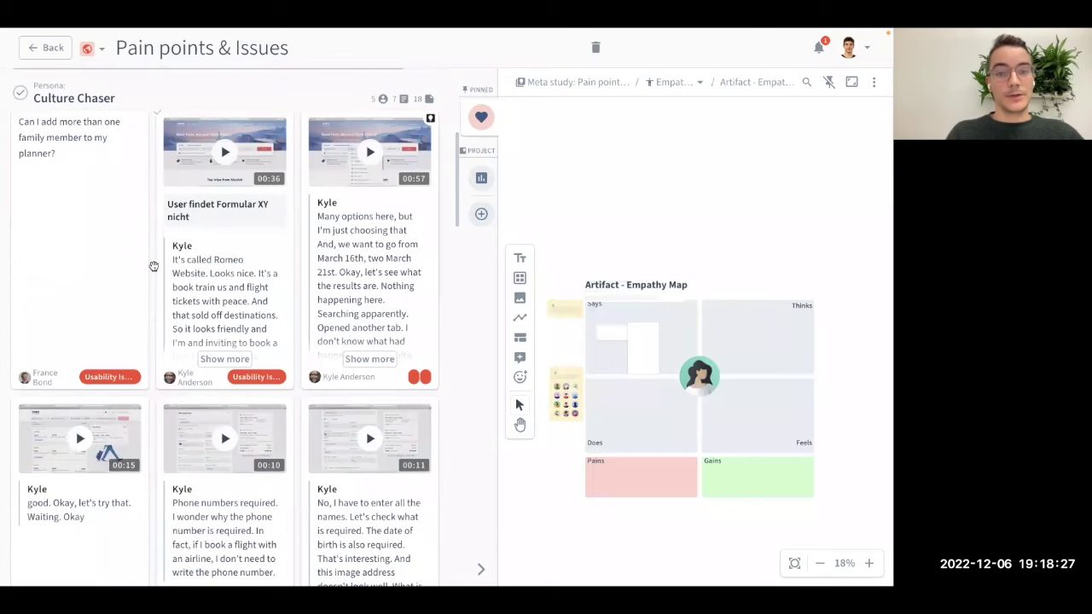
scroll(154, 268, "down", 1)
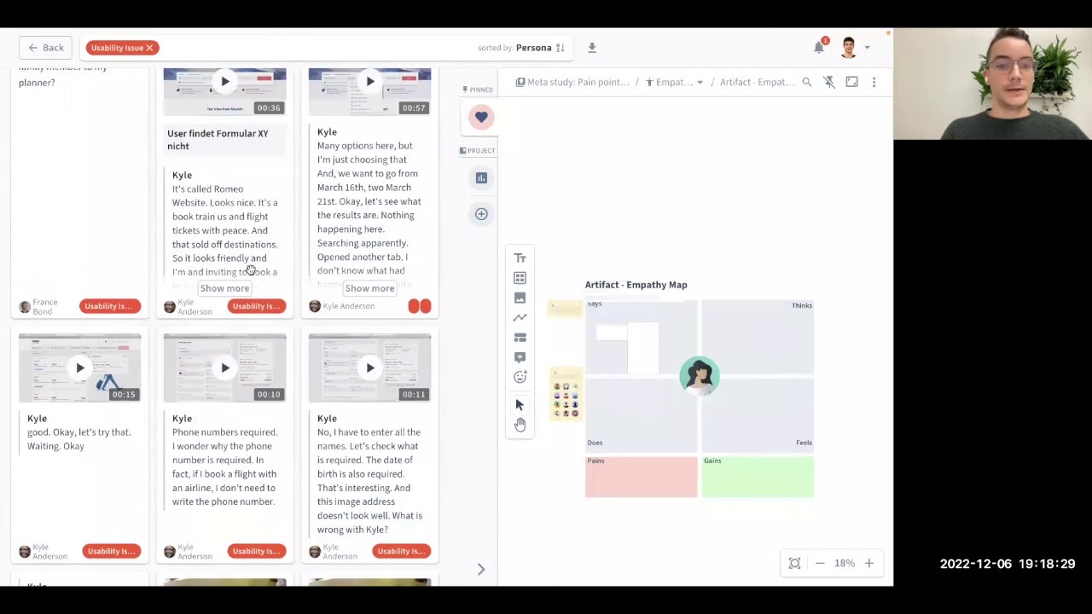
scroll(181, 285, "up", 2)
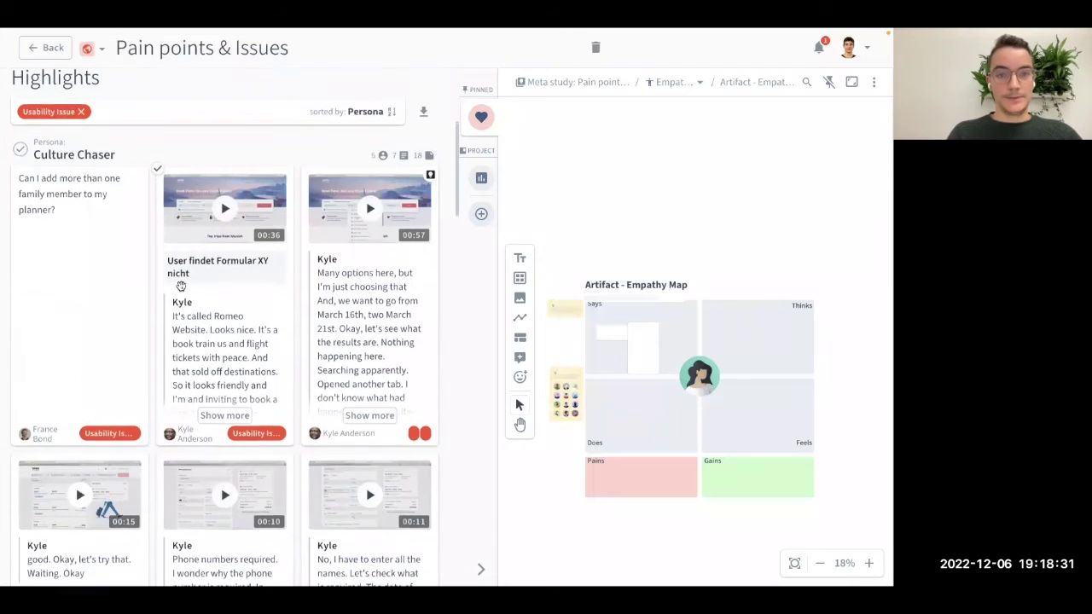
left_click(20, 150)
left_click_drag(88, 220, 625, 181)
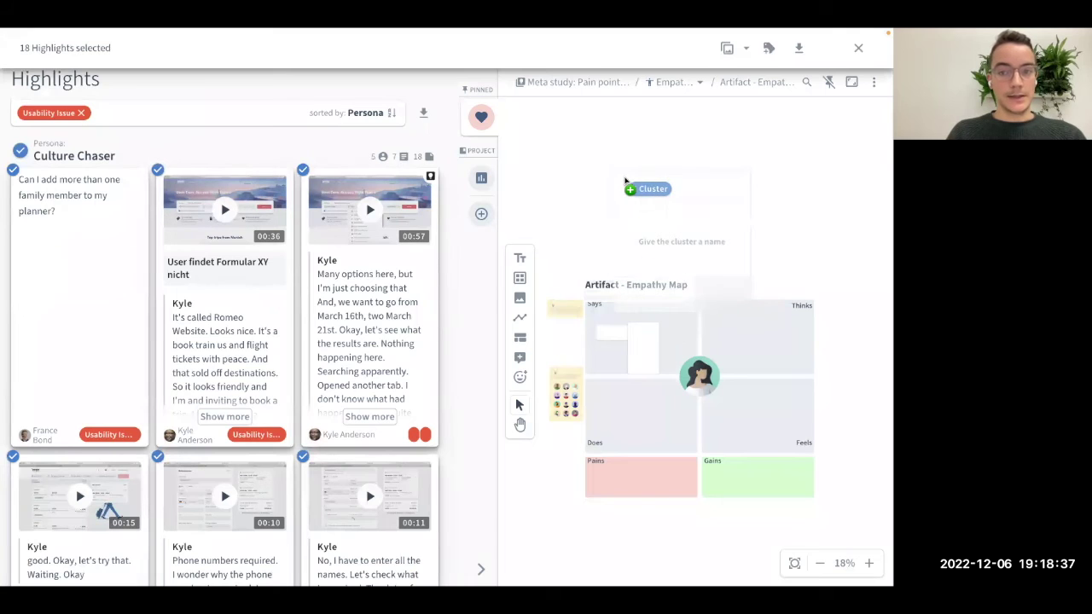
left_click_drag(625, 181, 135, 287)
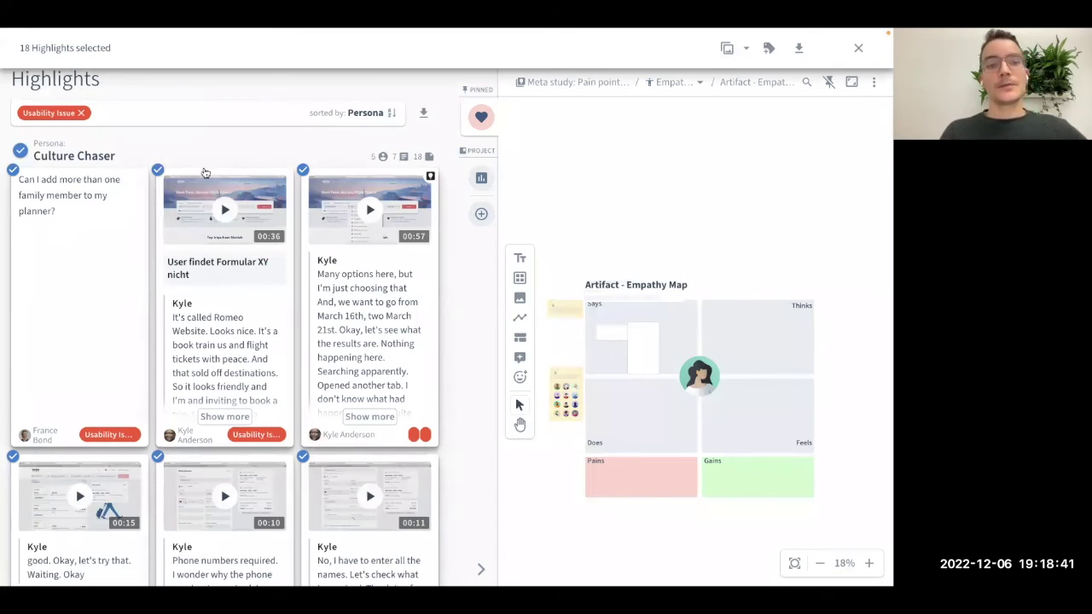
left_click(200, 145)
scroll(203, 145, "up", 3)
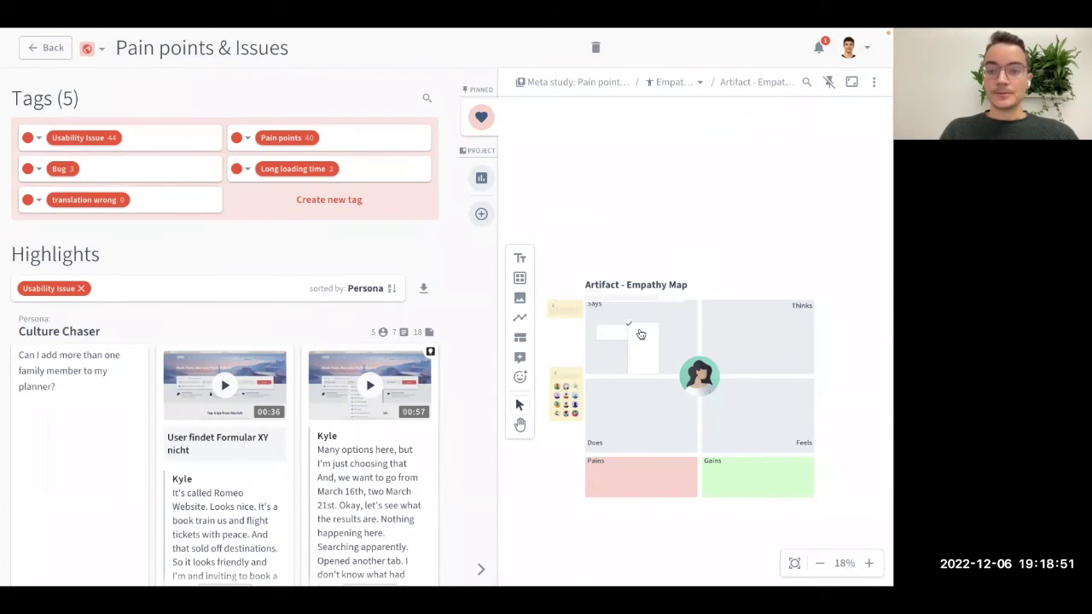
Examine the highlights in the map's Says area, viewing the deadline highlight's details and the actions available for the video highlight.
scroll(640, 334, "up", 10)
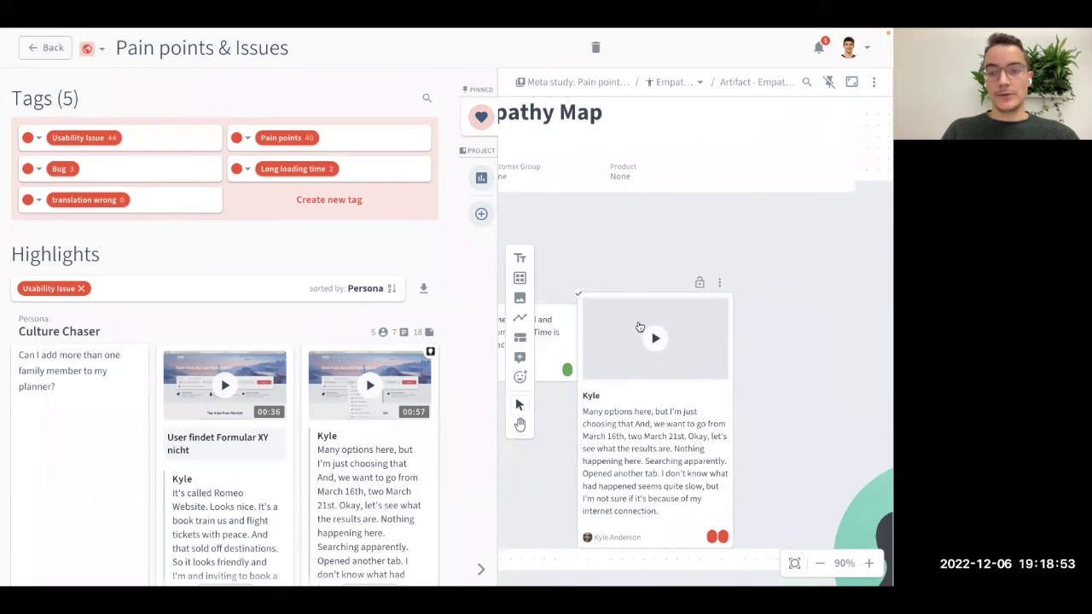
scroll(608, 384, "left", 2)
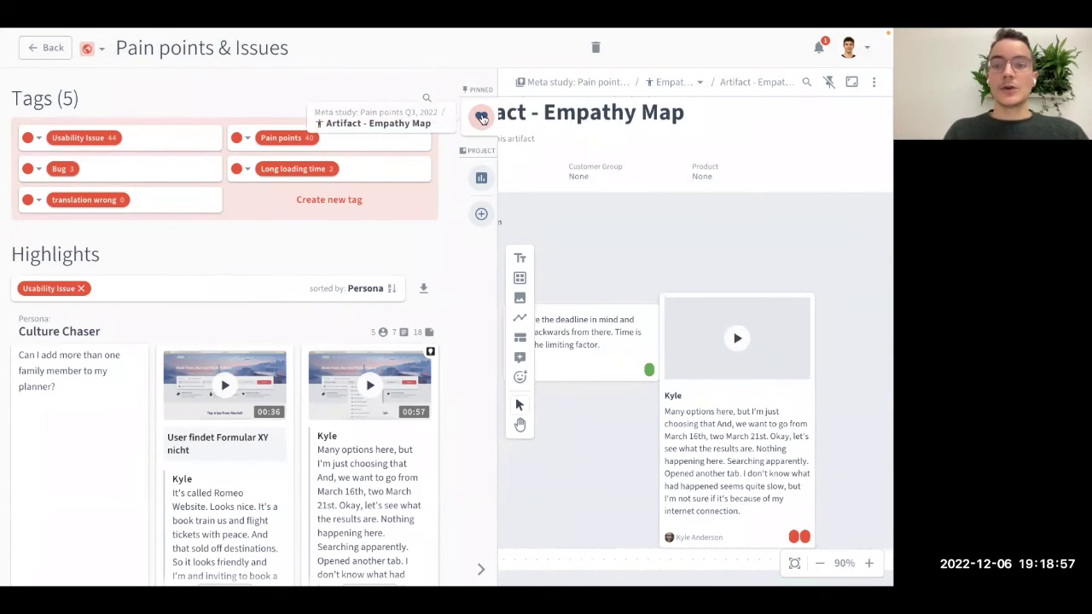
left_click(603, 351)
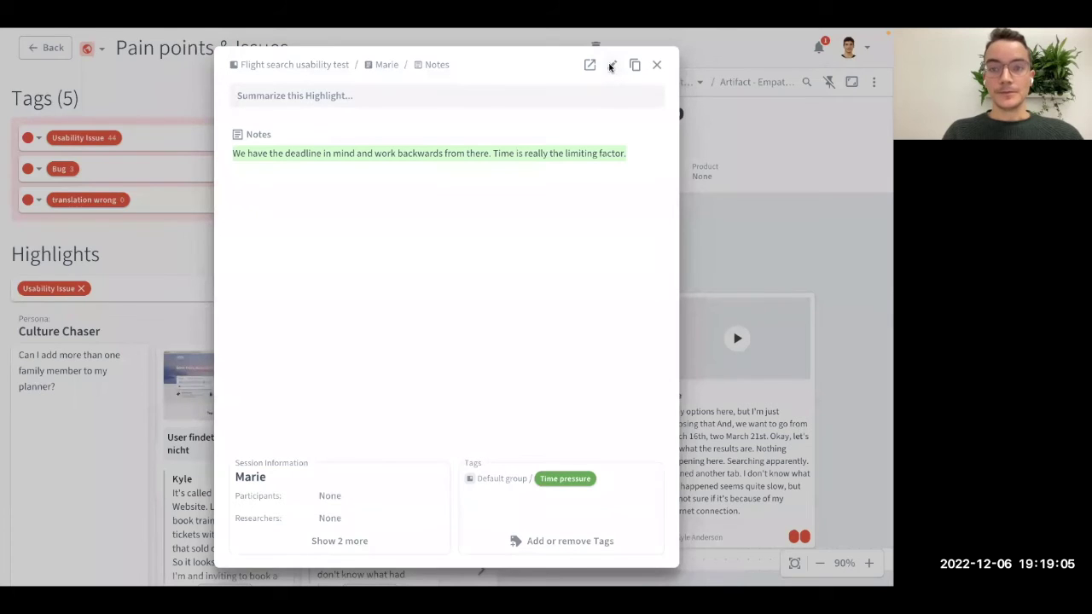
left_click(655, 65)
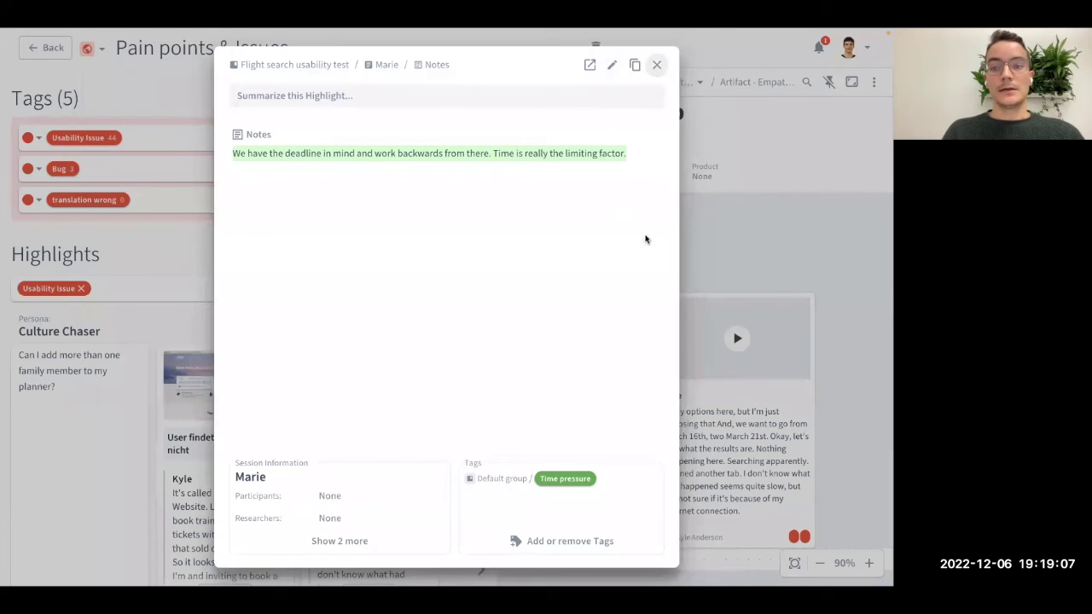
left_click(661, 296)
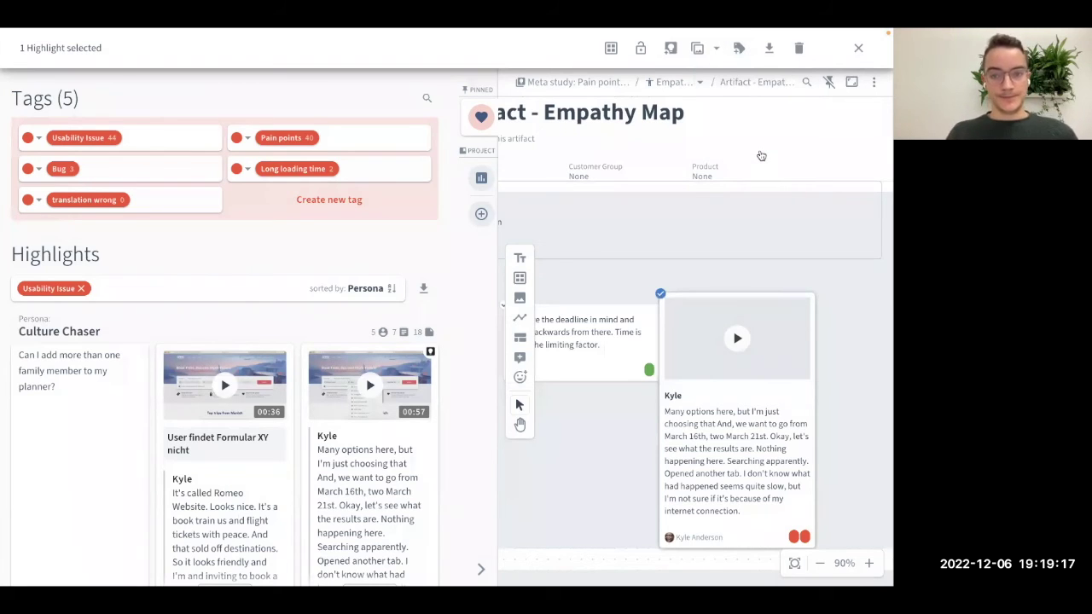
left_click(859, 50)
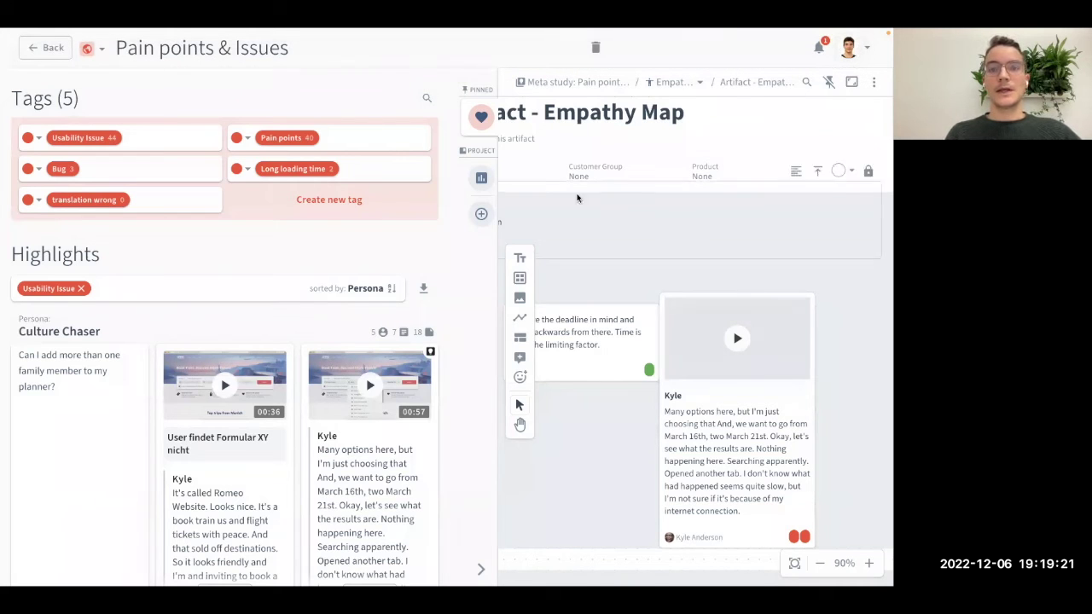
Close the pinned Empathy Map, leave the "Pain points & Issues" tag group and open the project list.
left_click(482, 120)
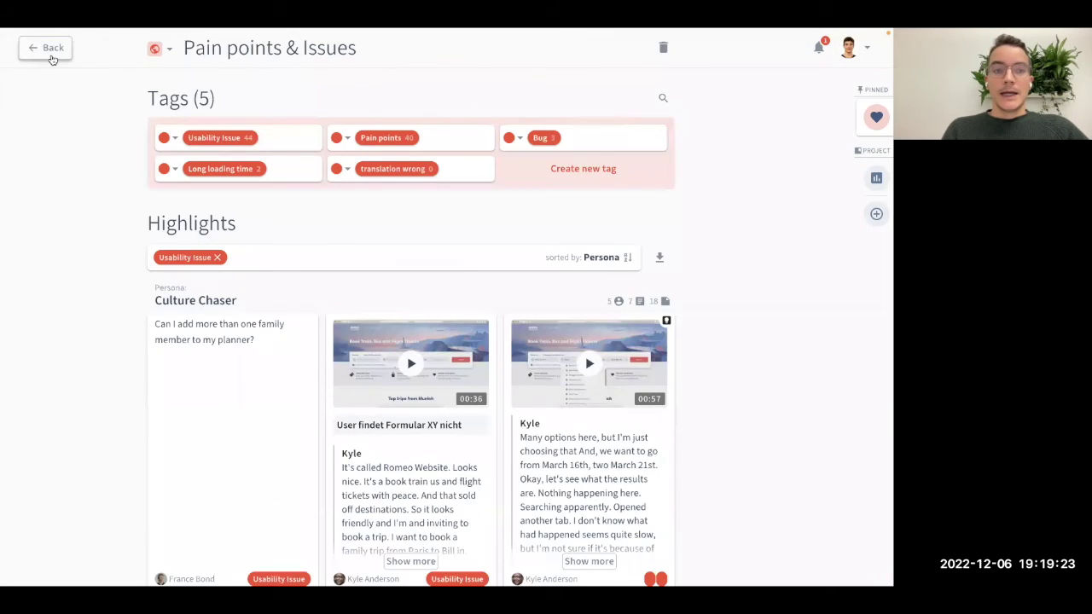
left_click(47, 48)
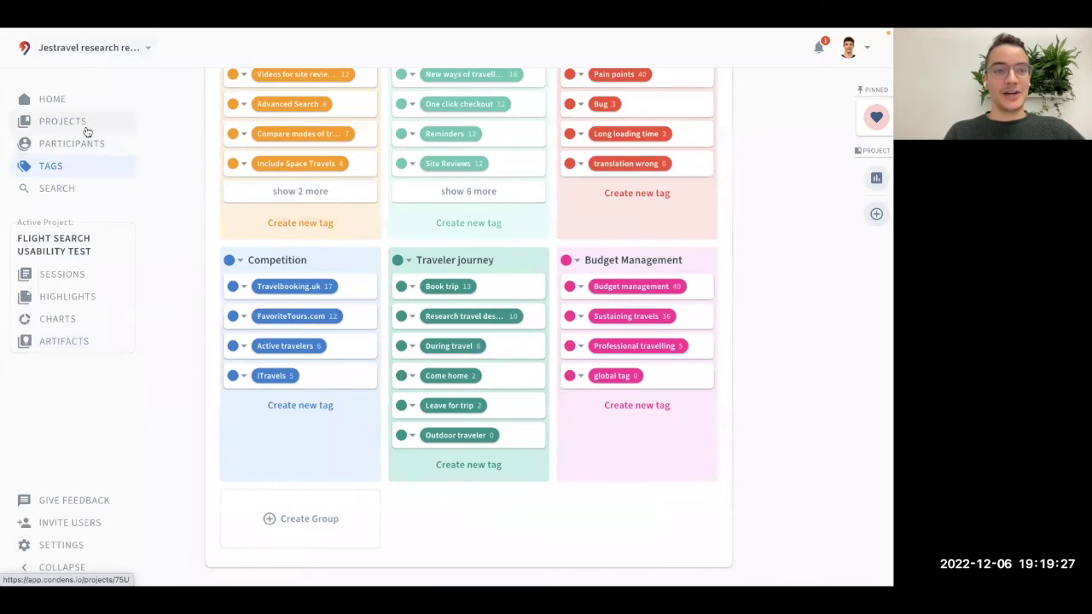
left_click(88, 128)
Look through the project list and sort the projects by Status.
scroll(179, 261, "down", 3)
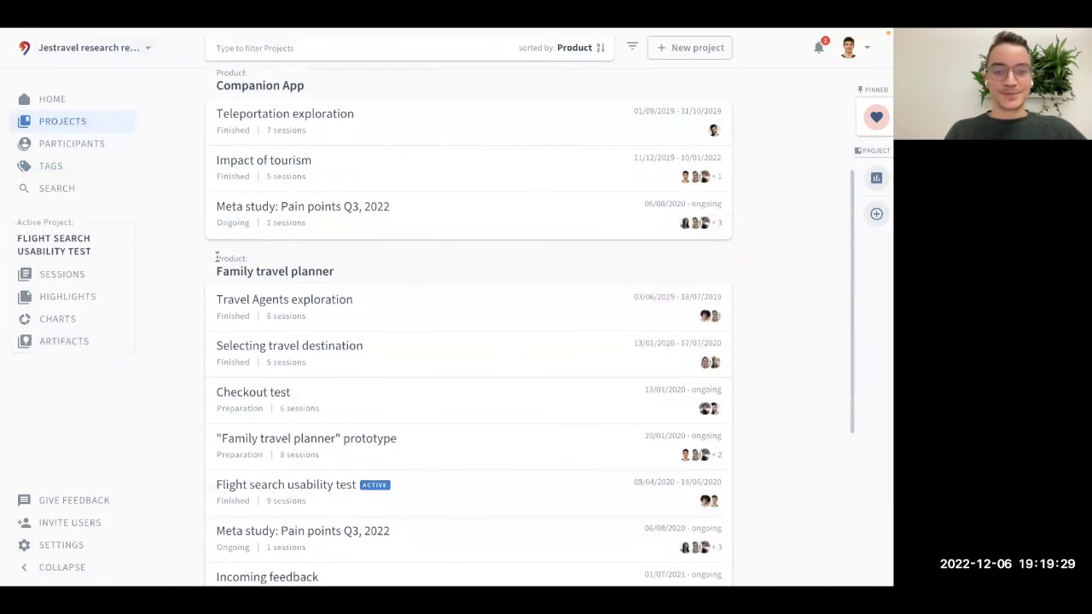
scroll(189, 250, "down", 1)
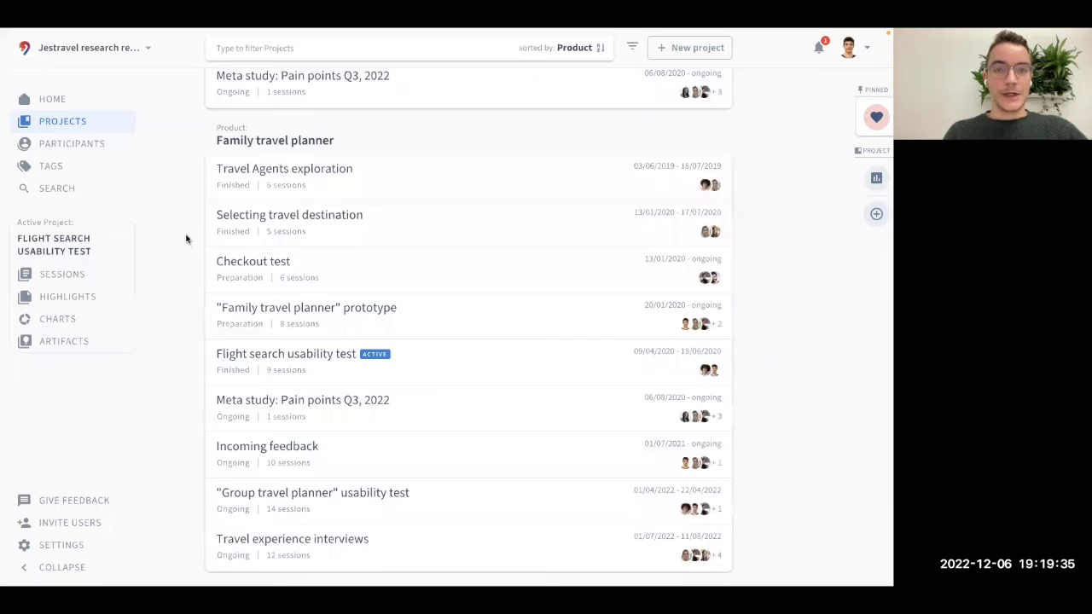
scroll(274, 316, "up", 1)
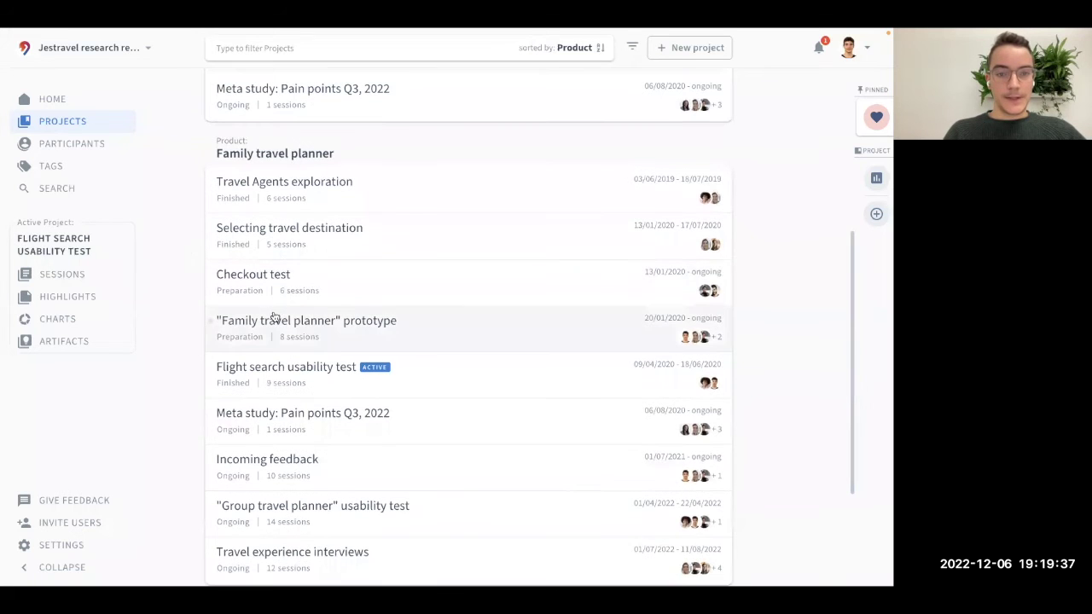
scroll(274, 317, "up", 5)
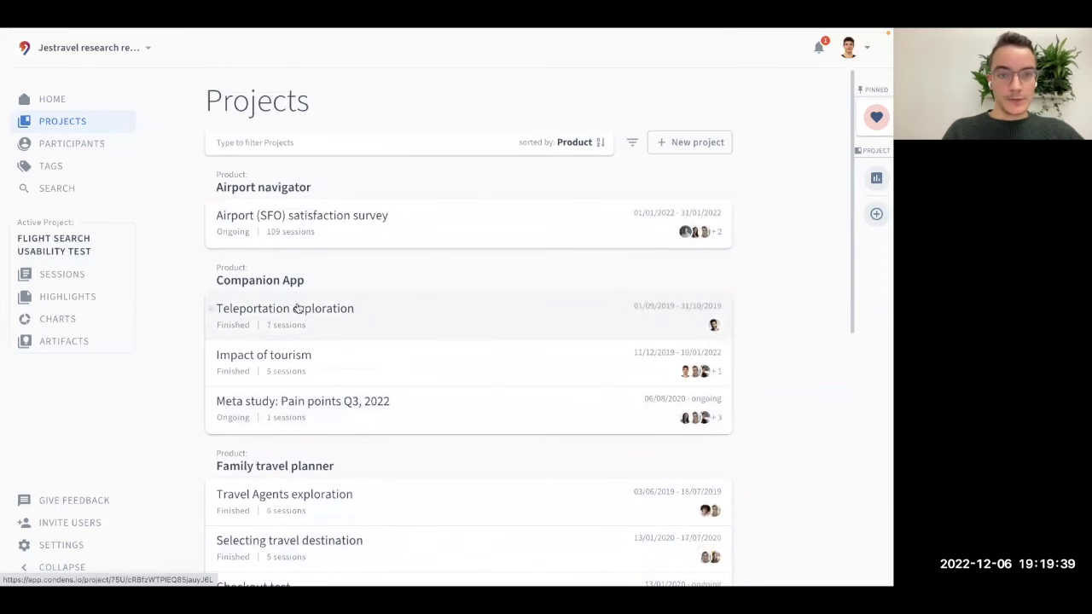
left_click(565, 145)
left_click(482, 227)
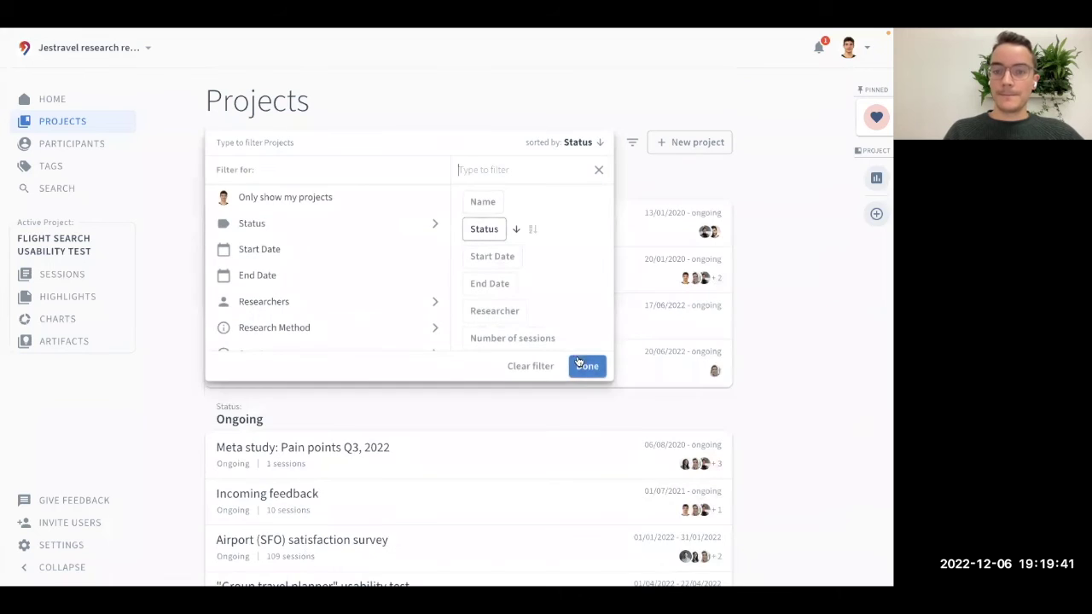
Open the "Travel experience interviews" project and its affinity map "Traveler types 2.0" from the artifacts.
scroll(305, 305, "down", 3)
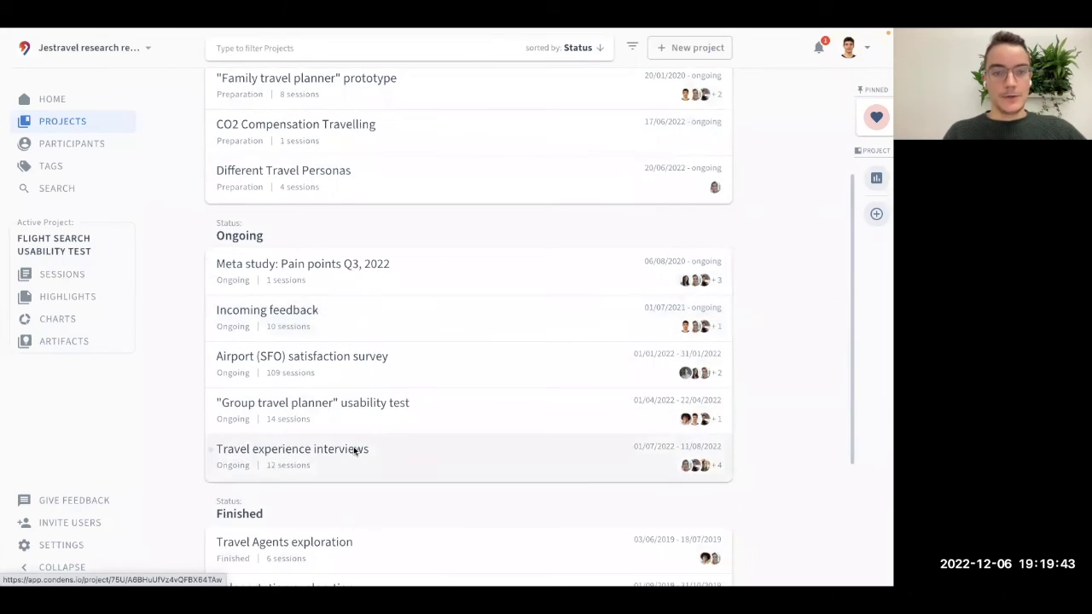
left_click(353, 450)
left_click(81, 344)
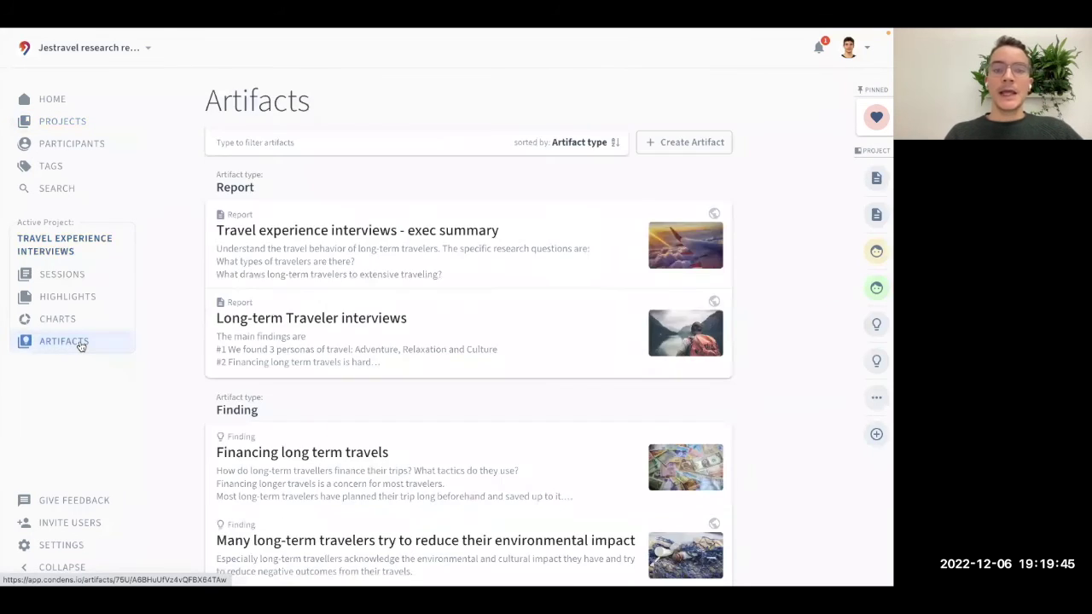
scroll(182, 348, "down", 1)
scroll(184, 348, "down", 9)
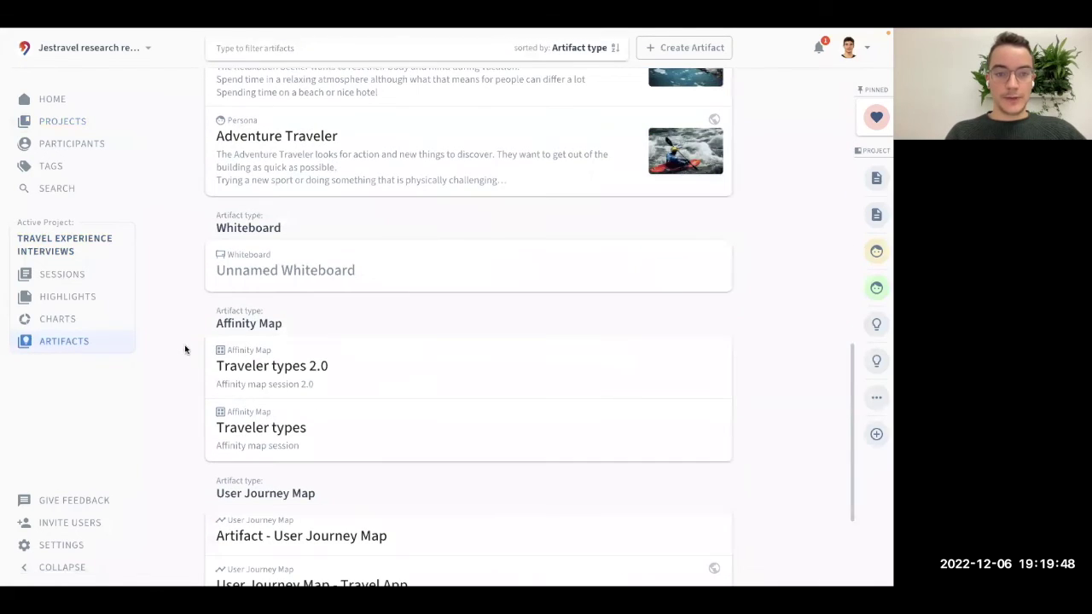
left_click(255, 368)
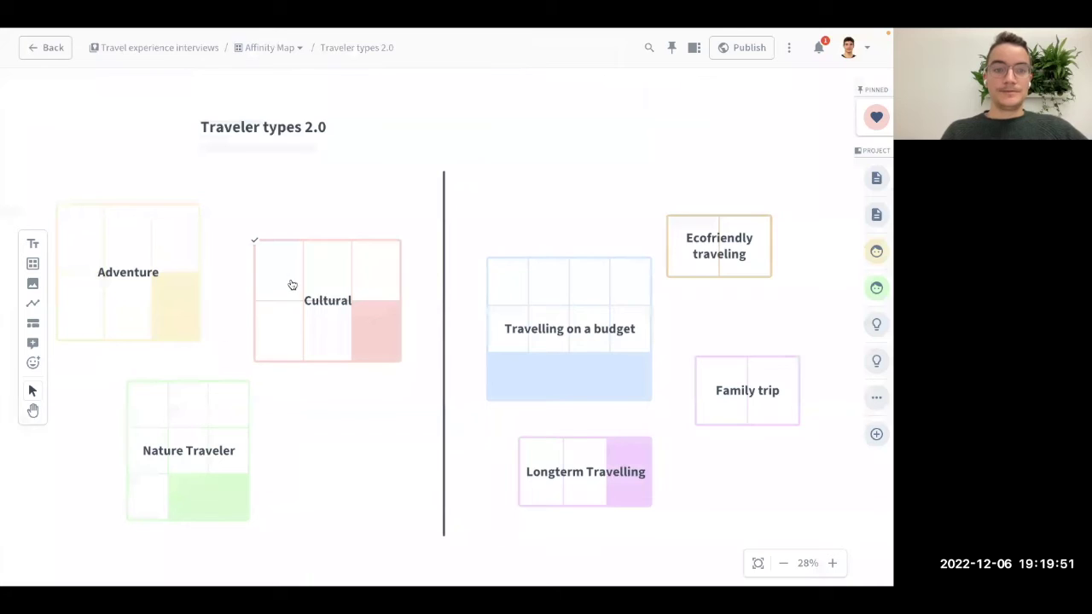
Look over the traveler groups in the "Traveler types 2.0" affinity map and open the map's publishing options.
scroll(277, 266, "left", 3)
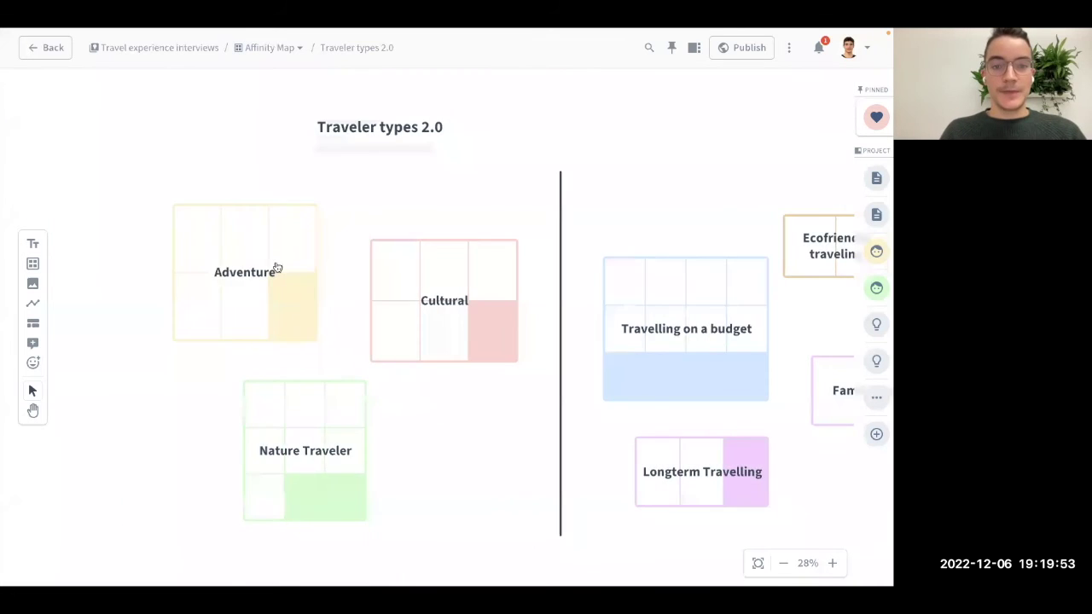
scroll(277, 267, "up", 3)
scroll(277, 266, "down", 3)
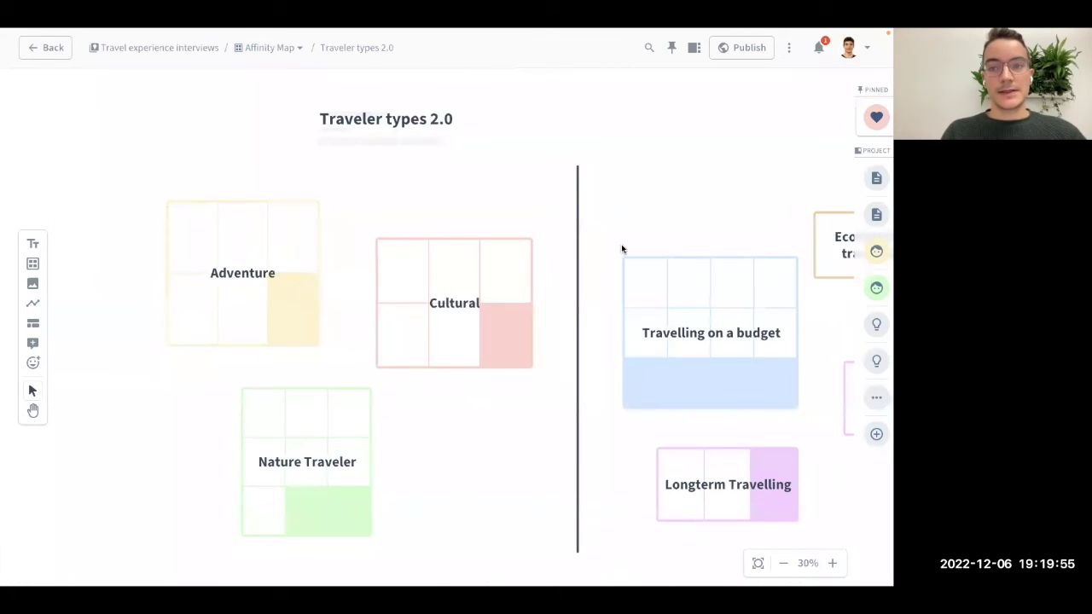
scroll(622, 244, "right", 2)
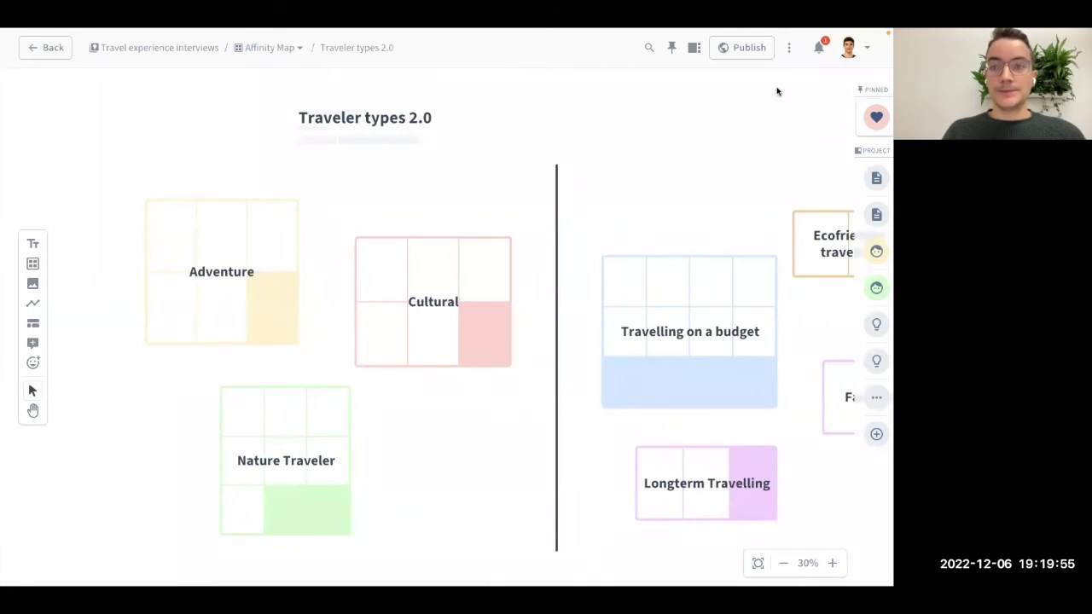
left_click(750, 51)
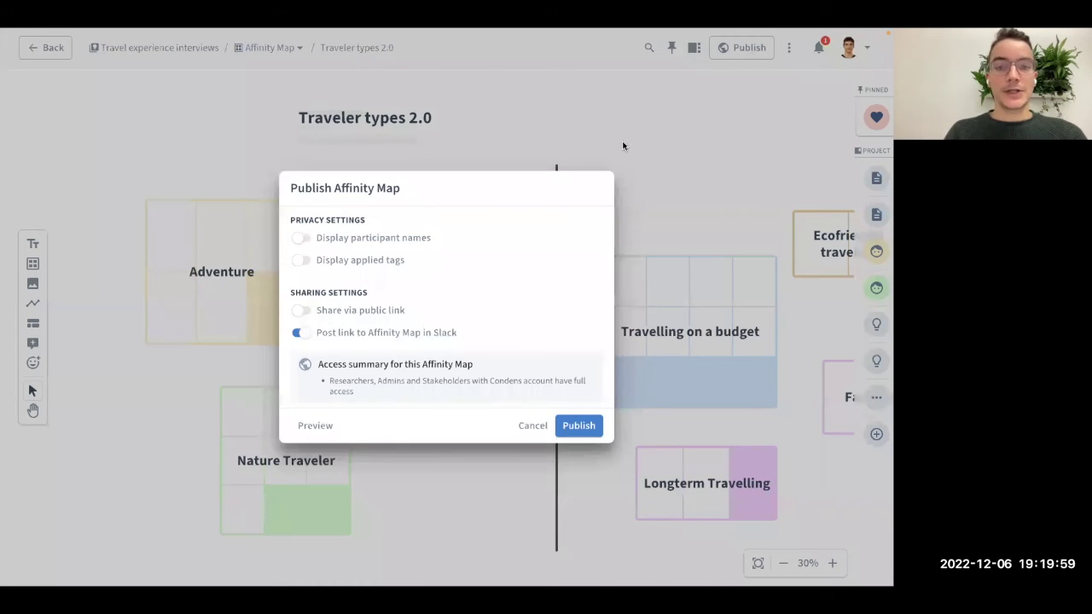
Try sharing the affinity map via a public link with a required password, and turn both options off again.
left_click(385, 315)
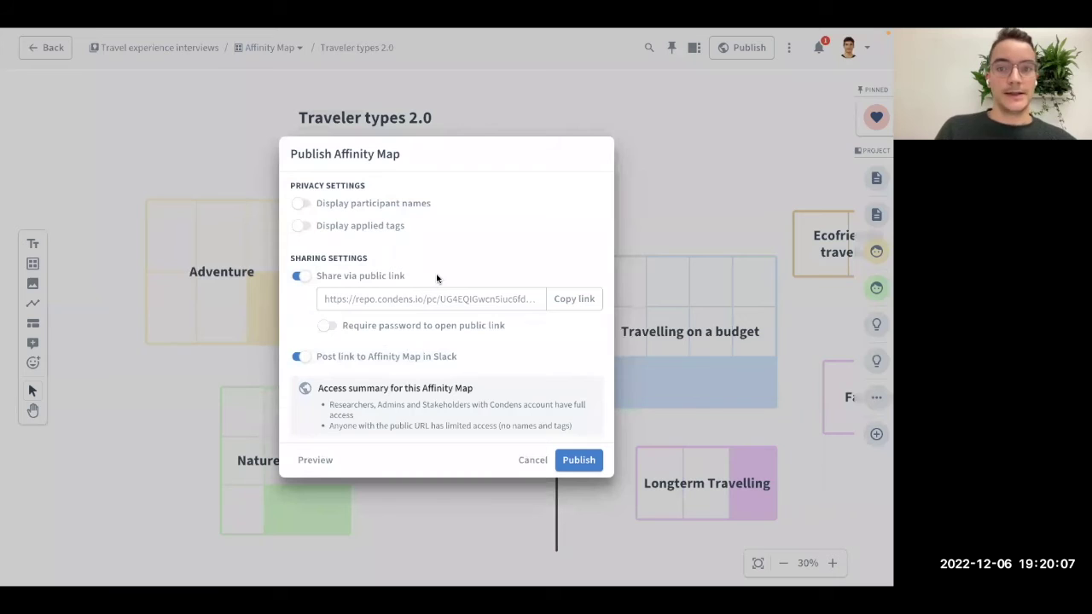
left_click(445, 325)
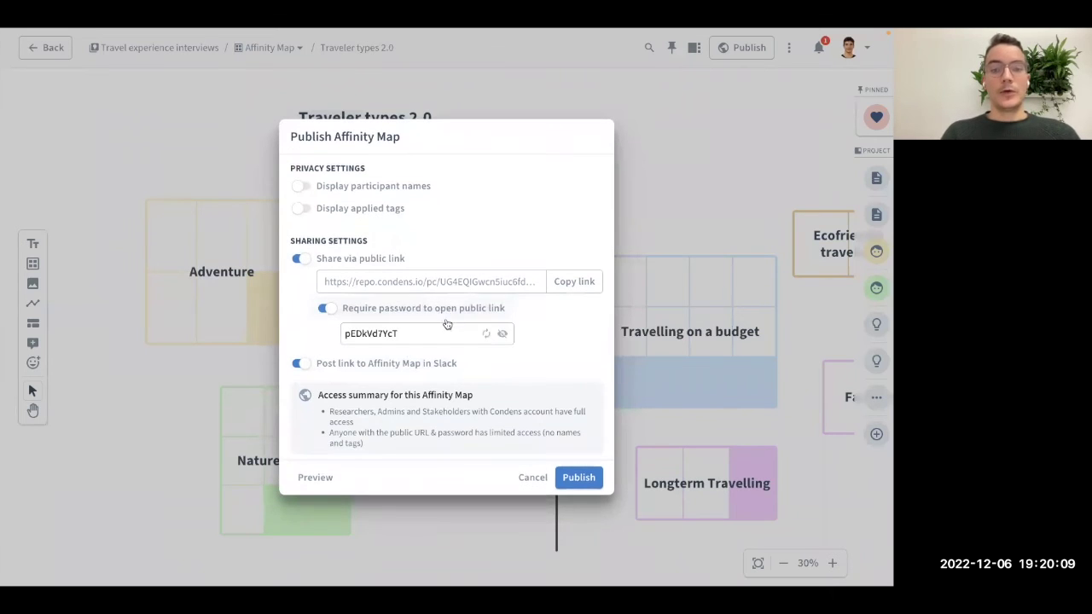
left_click(432, 311)
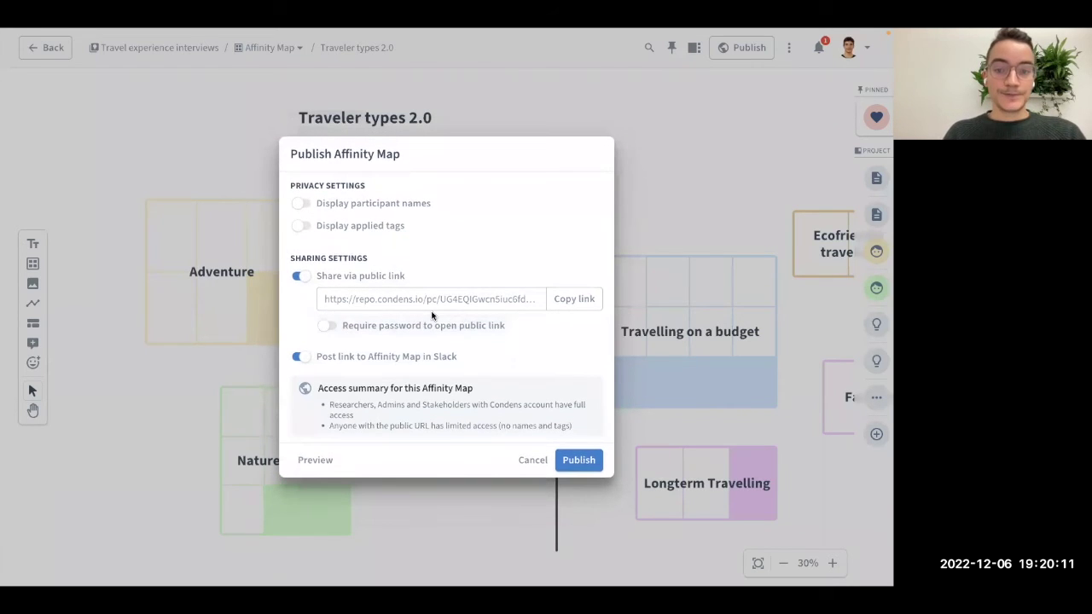
left_click(341, 282)
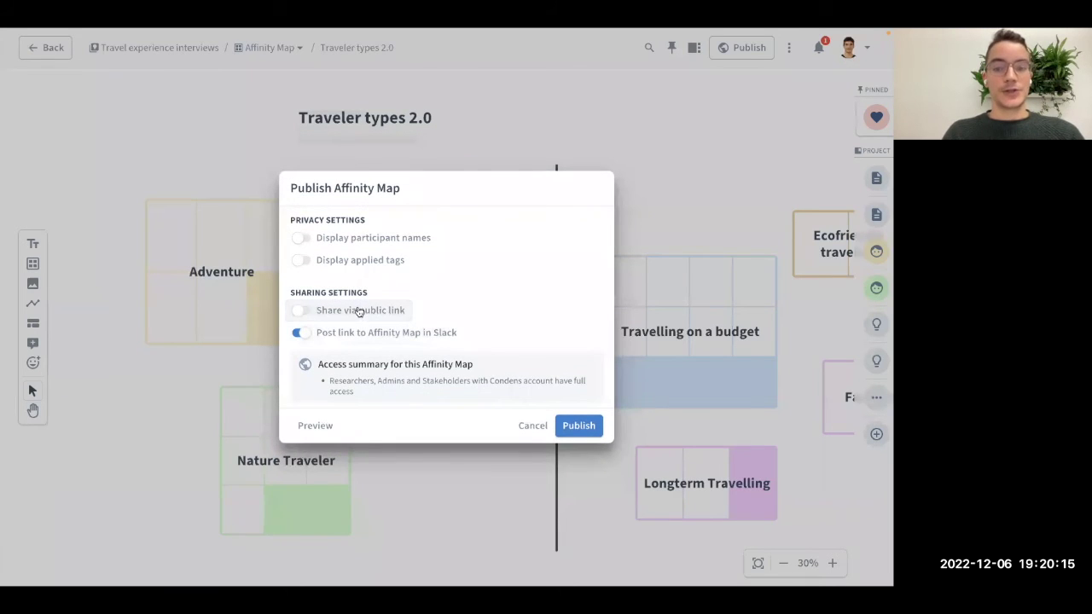
Publish the affinity map with its link posted in Slack.
left_click(586, 426)
View the details of the budget traveller highlight in the "Travelling on a budget" group and the map's additional actions such as downloading an image.
scroll(597, 419, "right", 3)
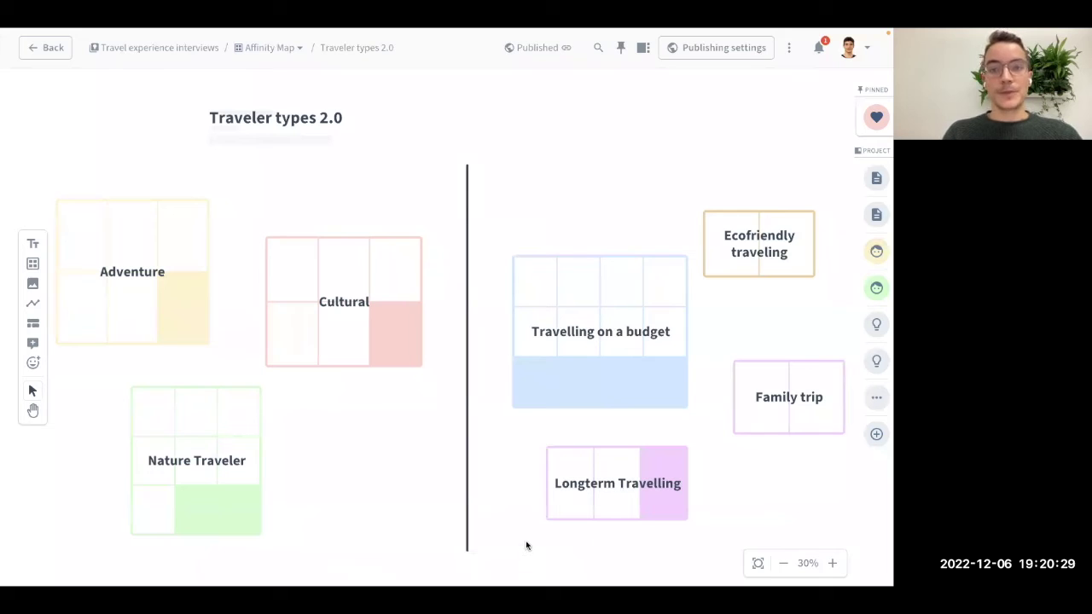
double_click(594, 283)
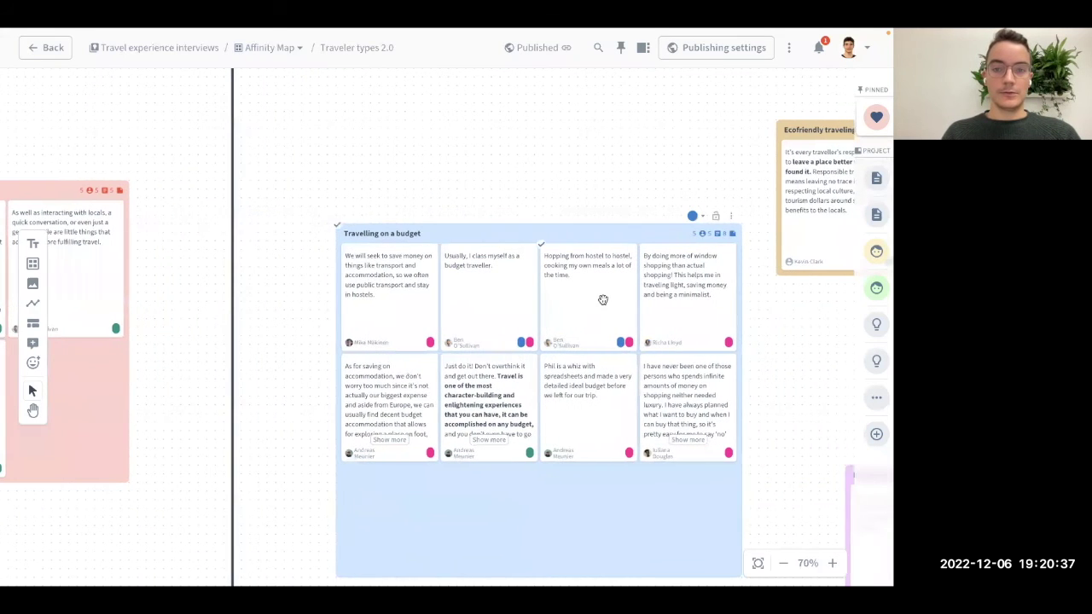
left_click(436, 292)
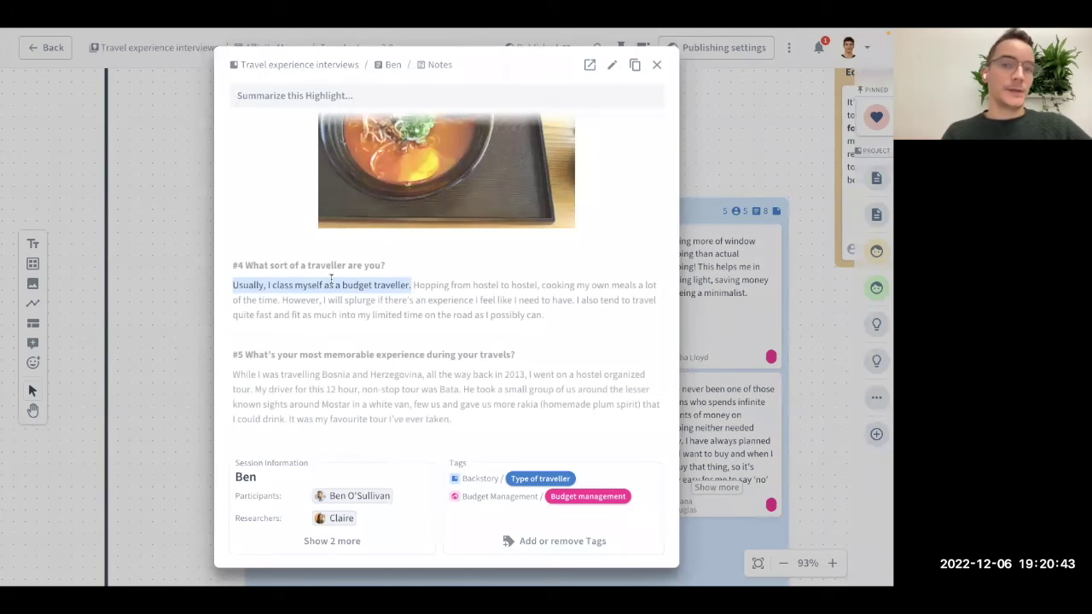
left_click(178, 196)
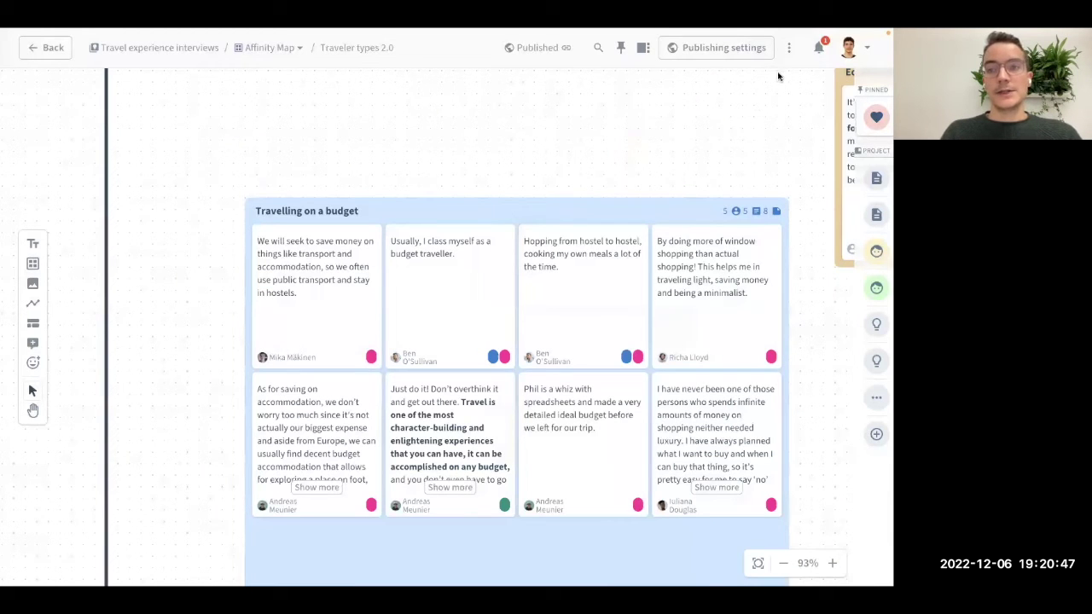
left_click(788, 51)
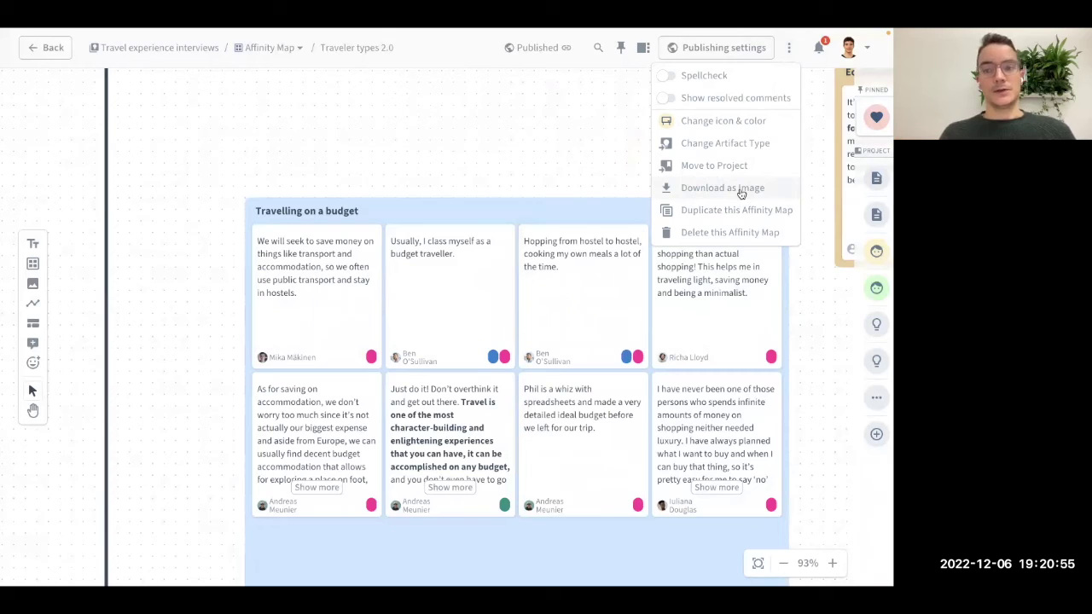
left_click(564, 183)
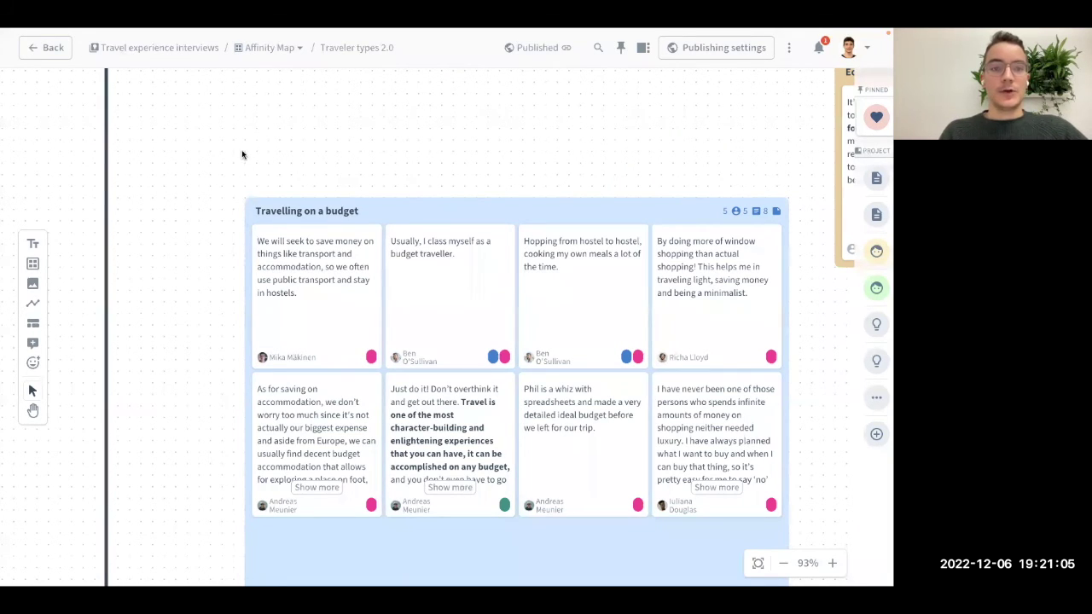
Copy the title of the "Travelling on a budget" group and return from the map to the artifacts list.
scroll(243, 152, "left", 3)
scroll(255, 191, "down", 2)
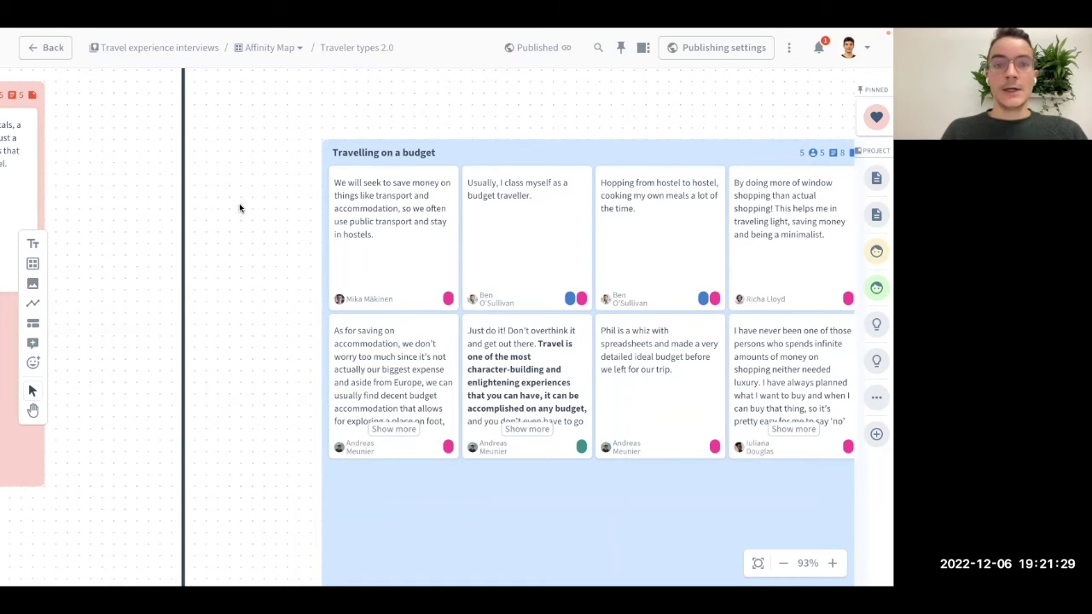
scroll(239, 208, "up", 1)
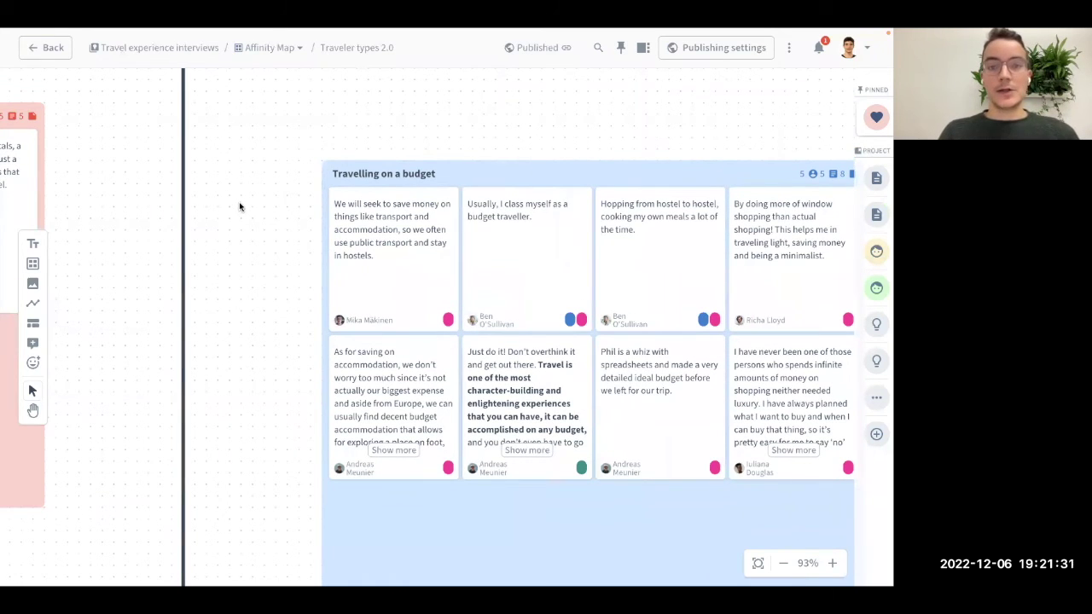
mouse_move(330, 171)
left_click_drag(331, 173, 355, 173)
triple_click(373, 174)
key("ctrl+c")
left_click(118, 130)
left_click(51, 47)
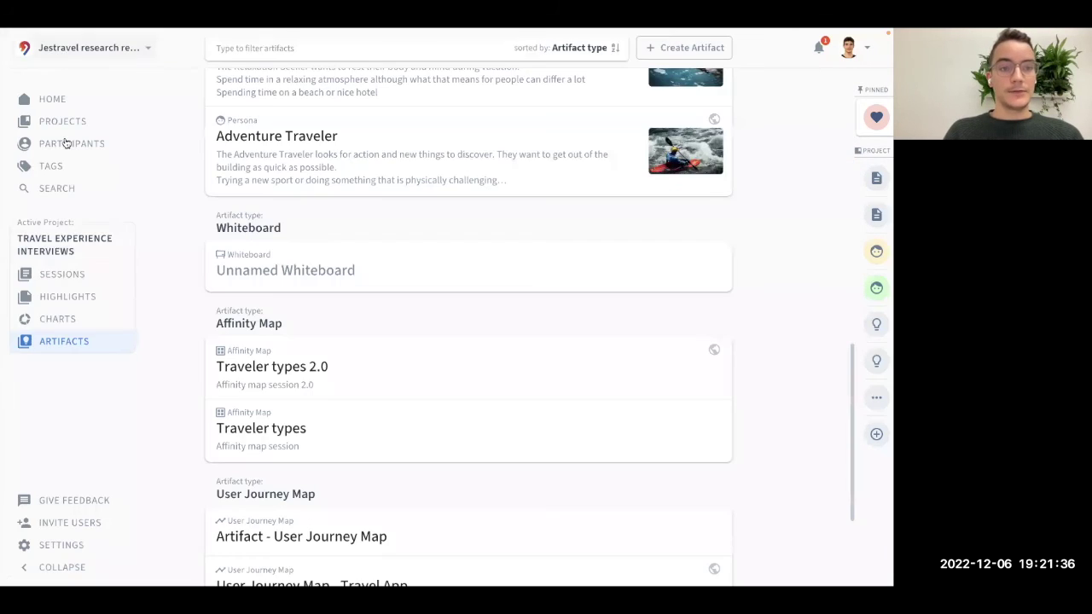
Search the whole repository for the exact phrase "Travelling on a budget" in quotation marks.
left_click(67, 189)
left_click(284, 145)
type("\"")
key("ctrl+v")
type("\"")
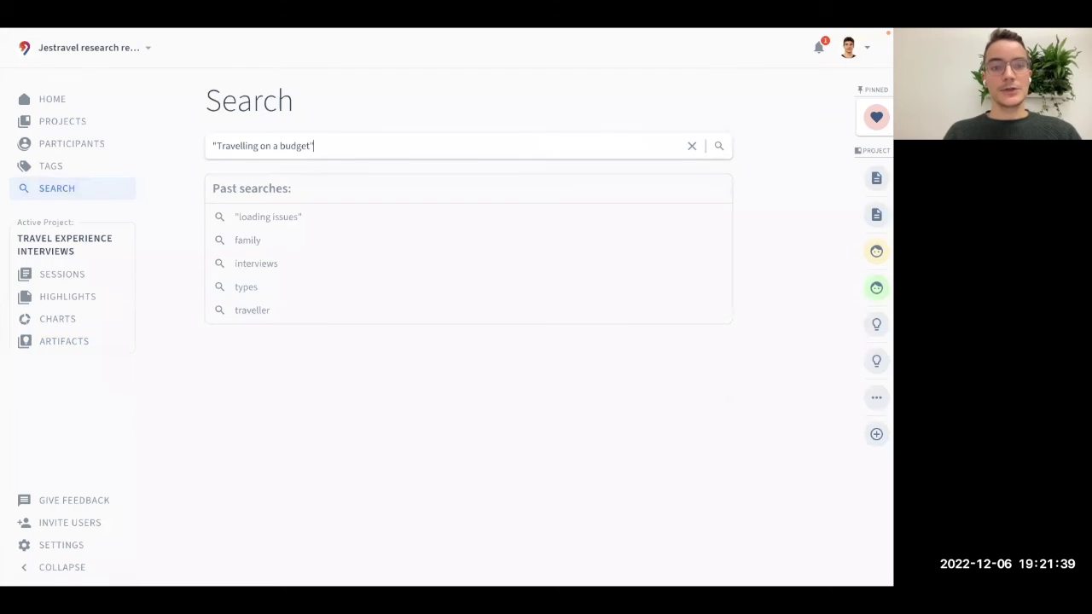
key("Return")
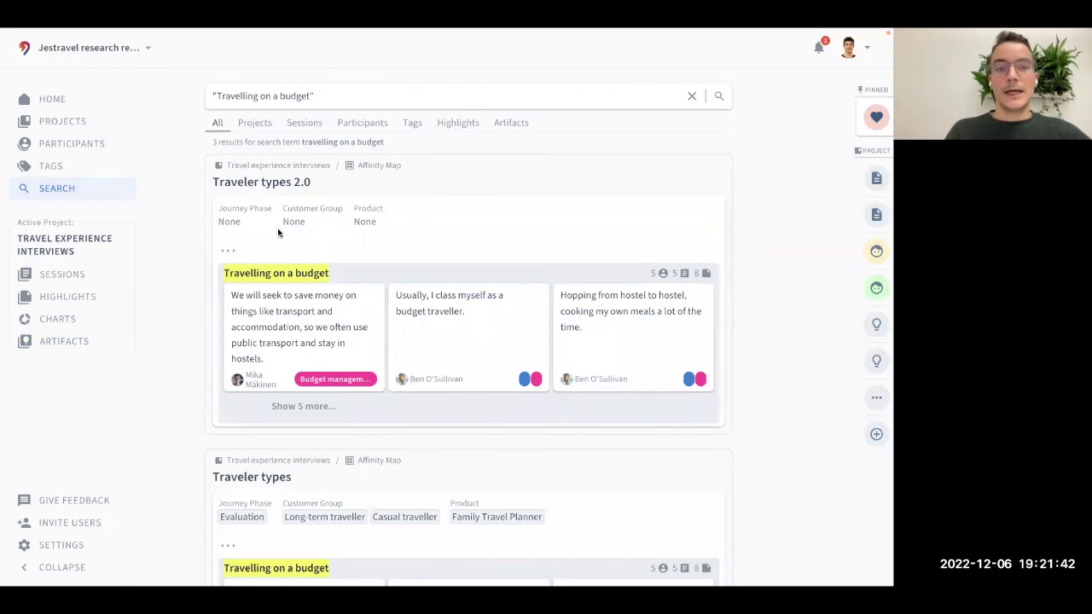
Open the group in "Traveler types 2.0" from the search results, view its highlight about saving money in the original session, and return to the map.
left_click(274, 277)
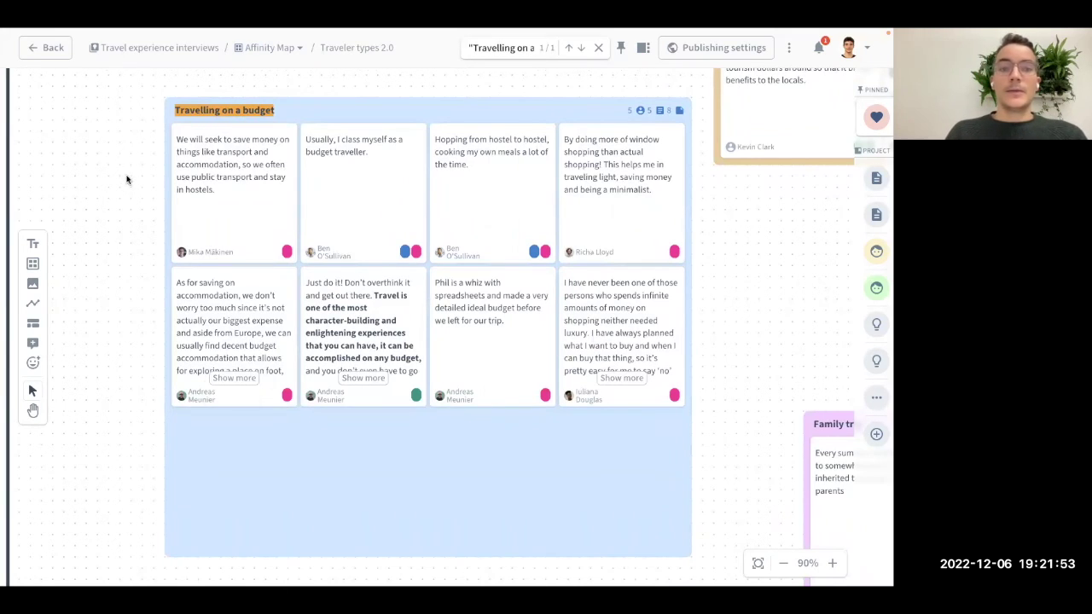
left_click(230, 201)
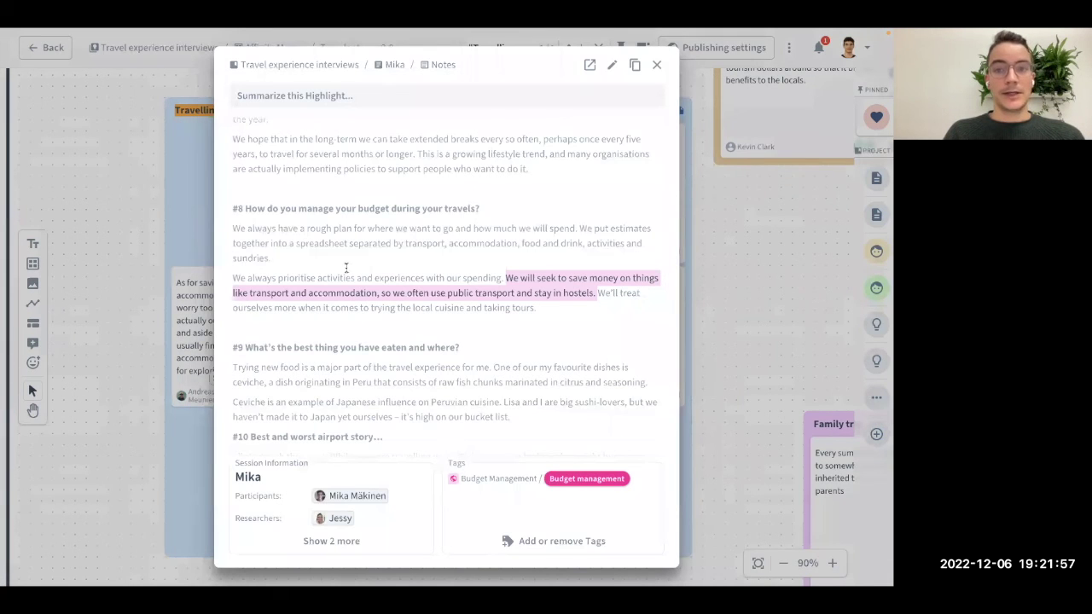
left_click(591, 69)
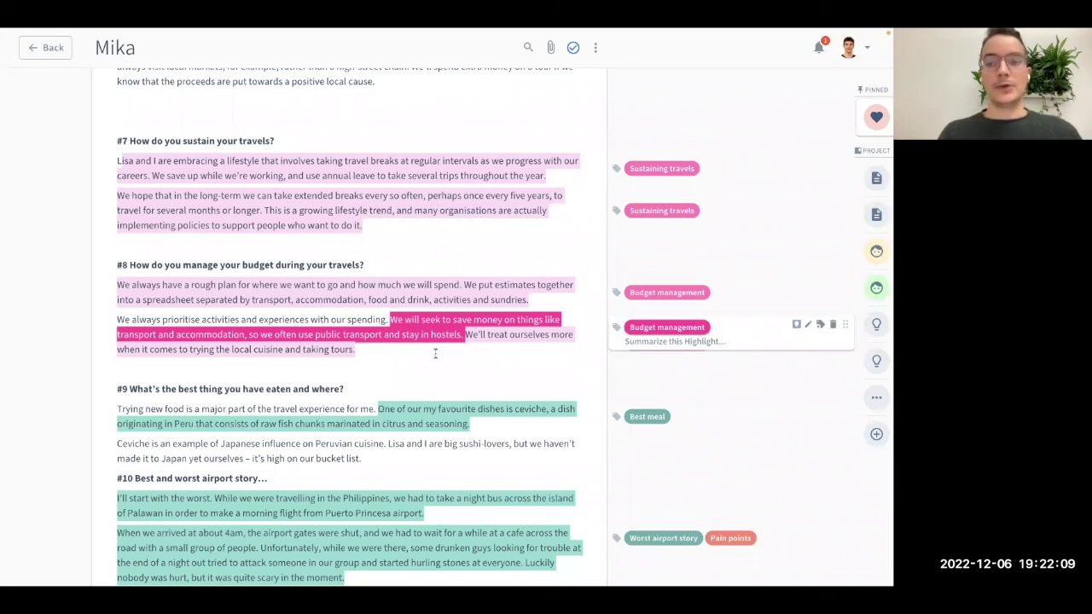
left_click(51, 51)
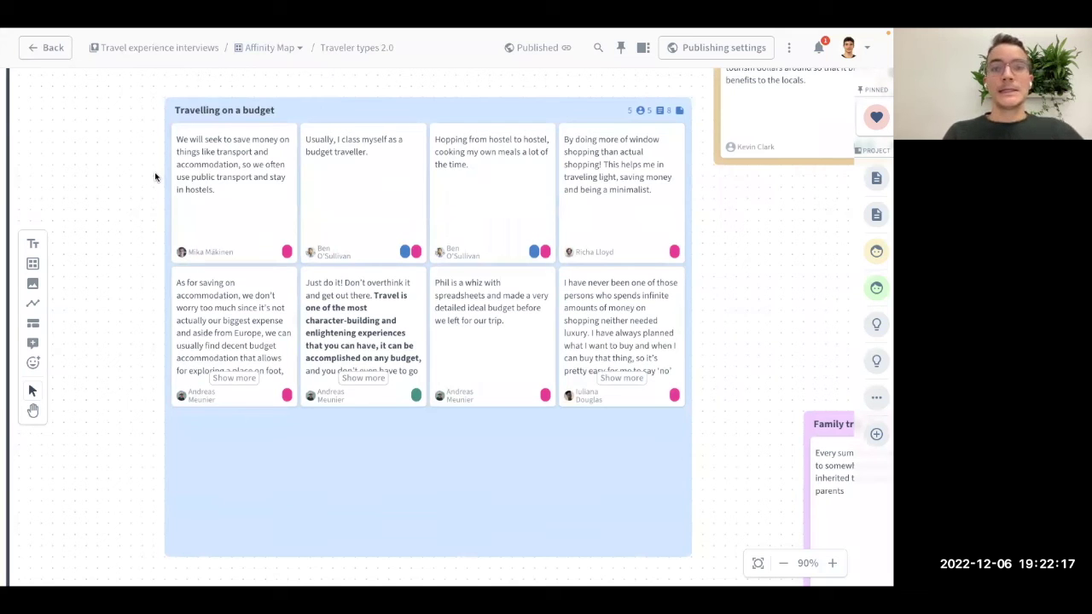
Set the Journey Phase of the "Traveler types 2.0" affinity map to Onboarding.
scroll(154, 176, "down", 5)
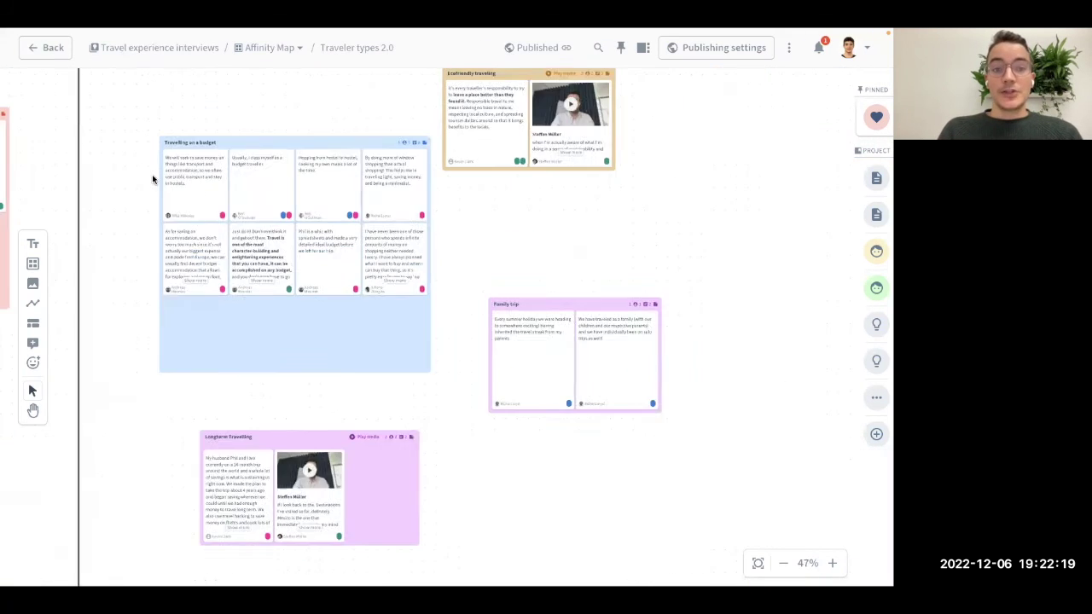
scroll(152, 178, "left", 10)
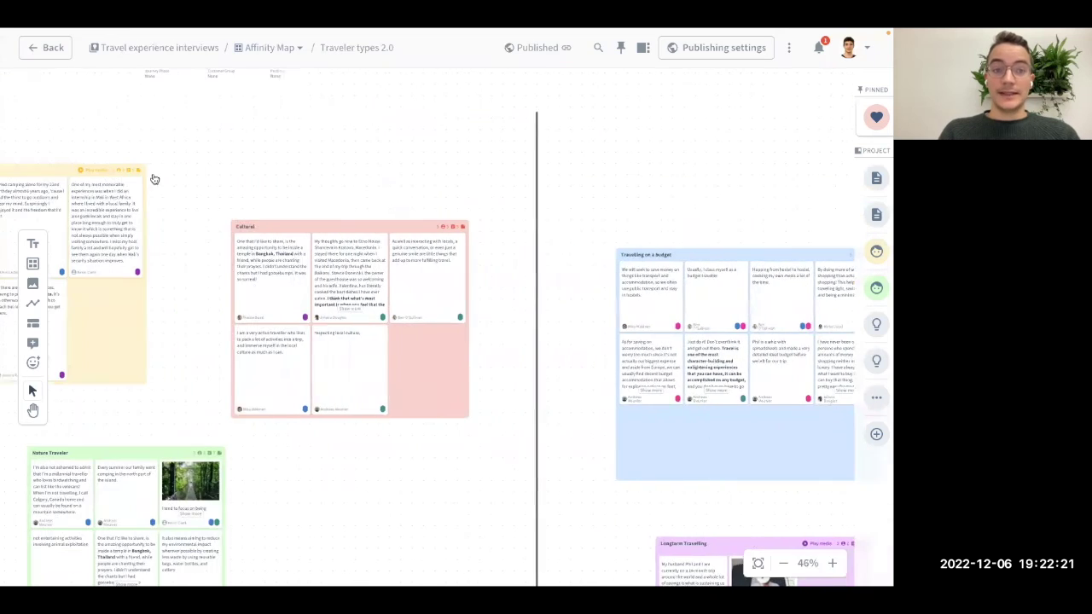
scroll(154, 148, "up", 3)
scroll(219, 195, "up", 5)
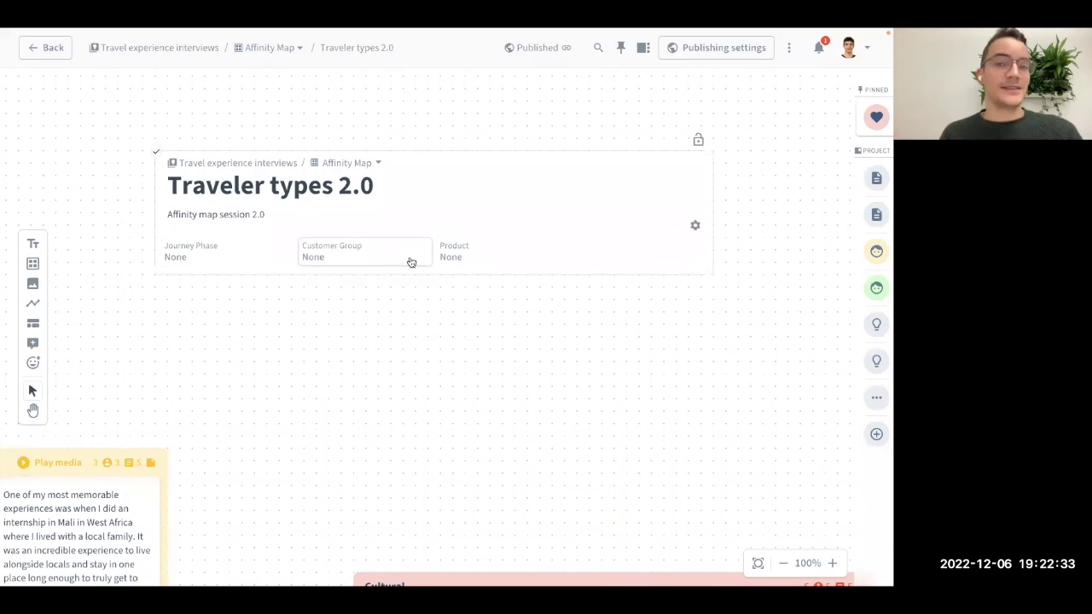
left_click(226, 255)
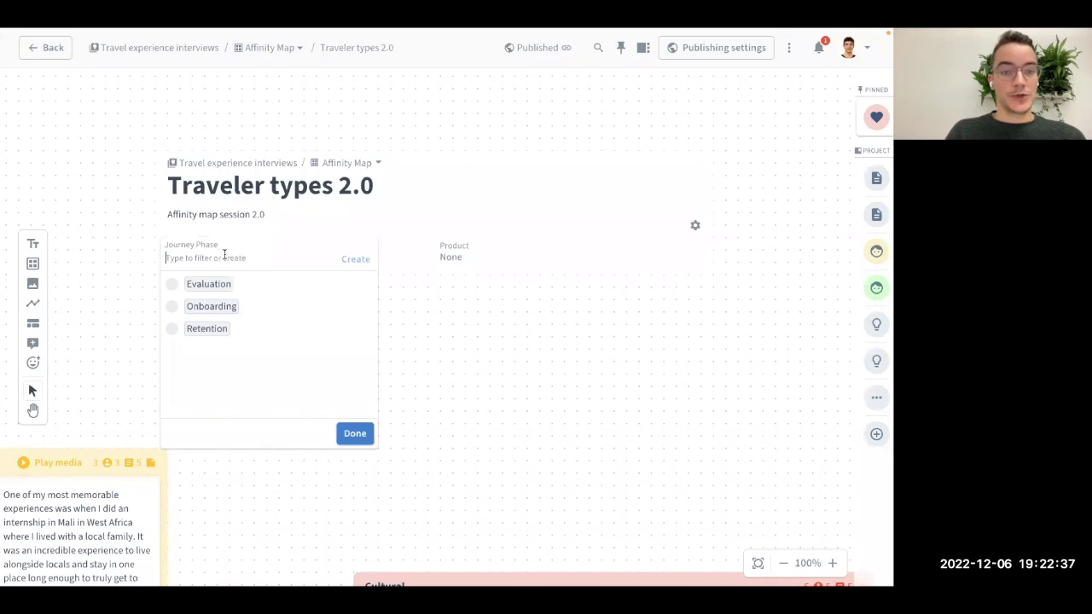
left_click(217, 308)
left_click(348, 431)
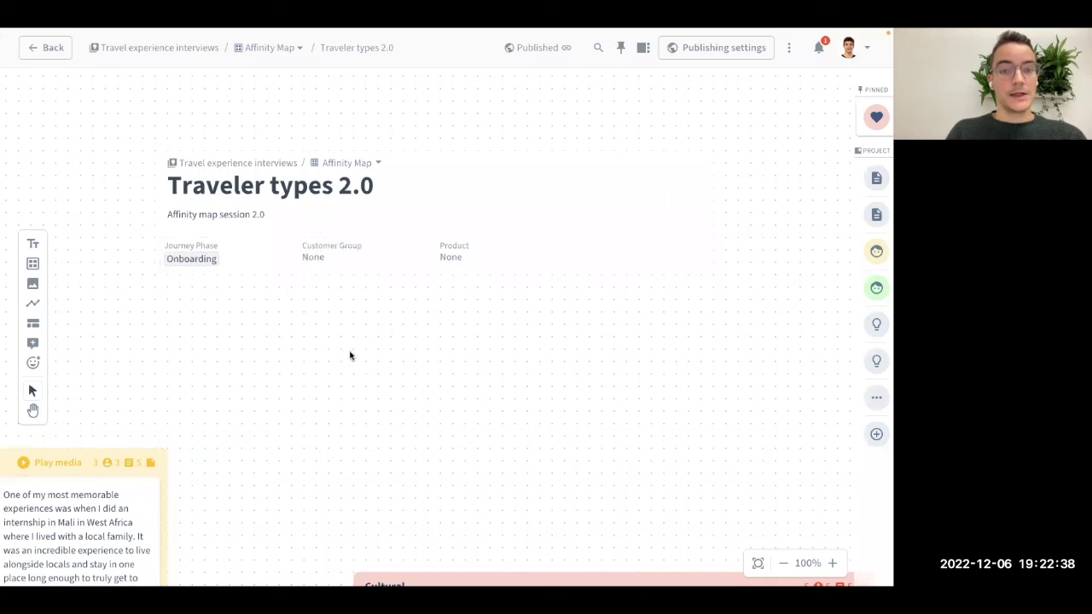
Set the map's Customer Group to Casual traveller and its Product to Airport Navigator.
left_click(346, 249)
left_click(347, 283)
left_click(490, 431)
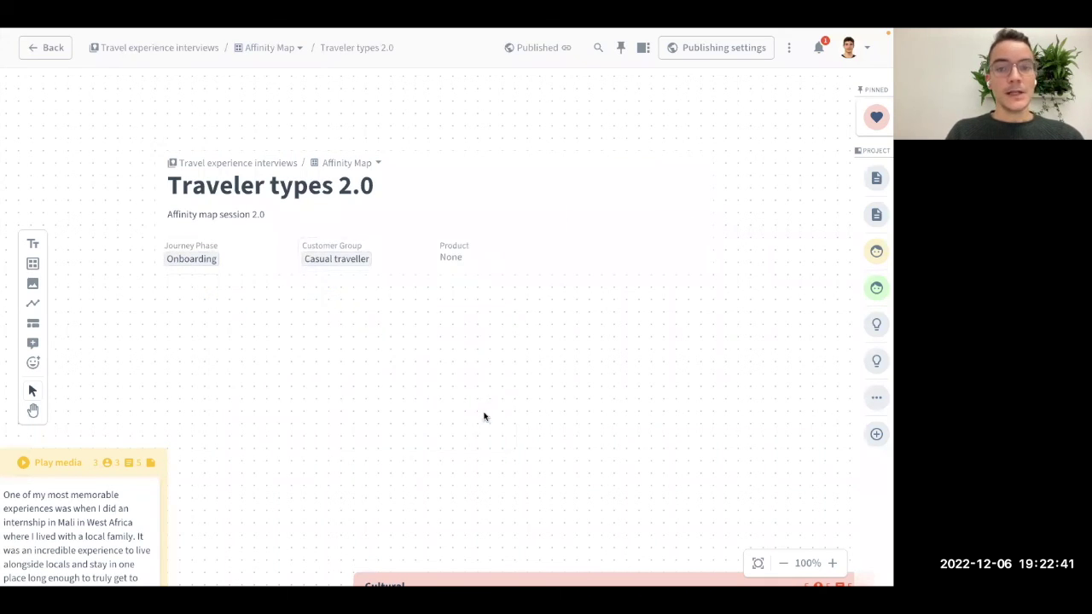
left_click(467, 261)
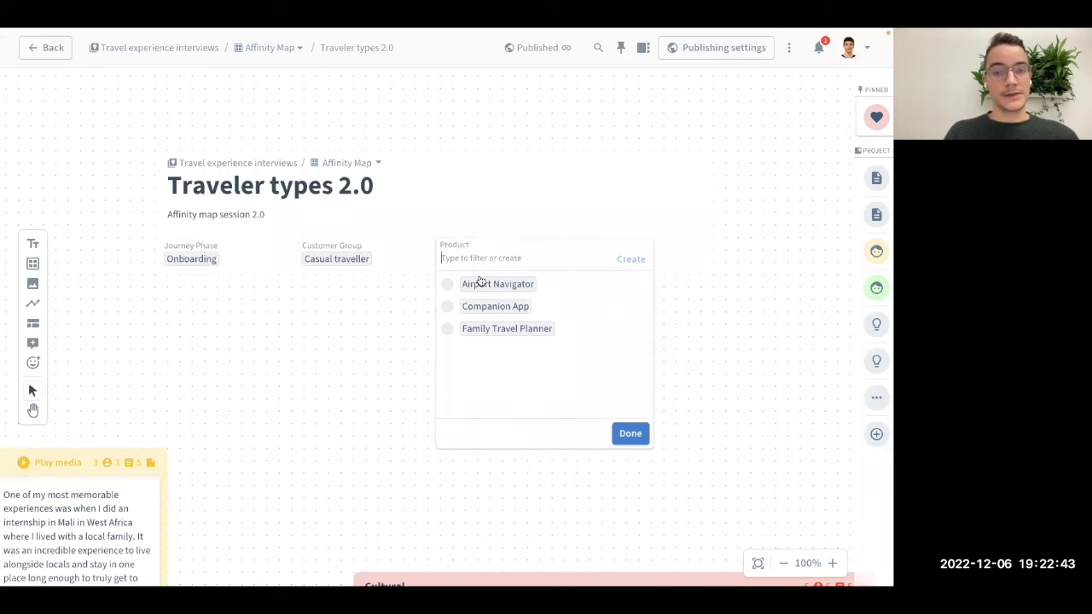
left_click(480, 283)
left_click(630, 434)
scroll(354, 340, "right", 1)
scroll(354, 340, "left", 1)
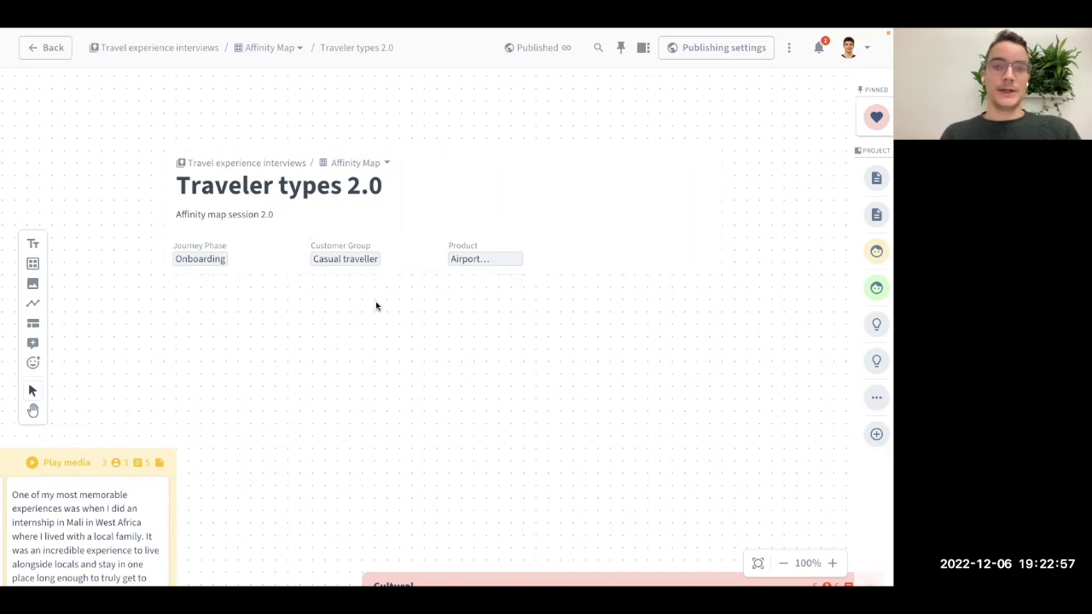
scroll(376, 306, "right", 2)
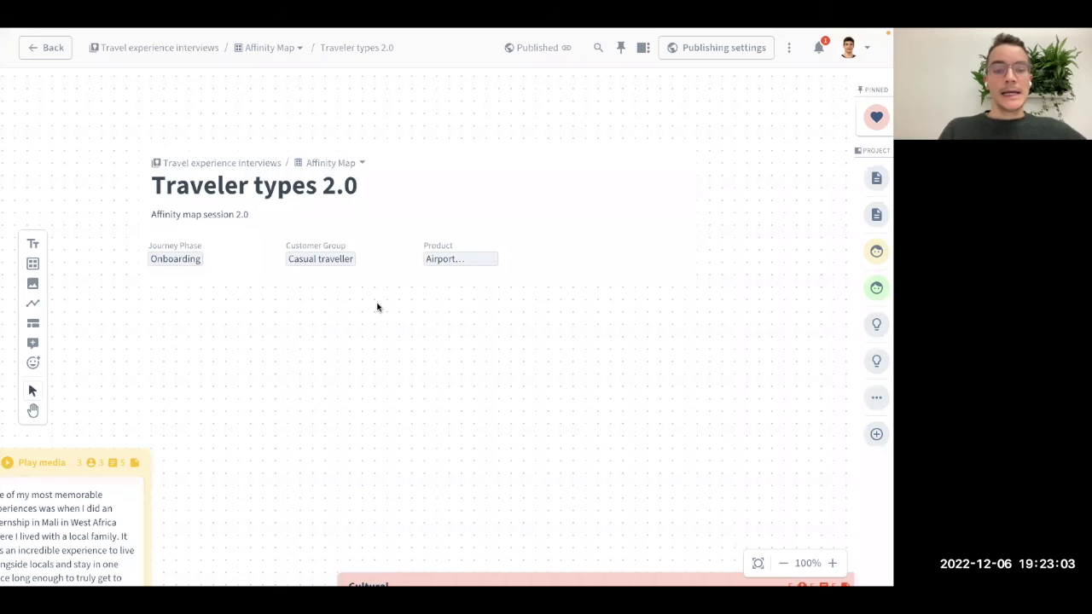
scroll(373, 318, "down", 2)
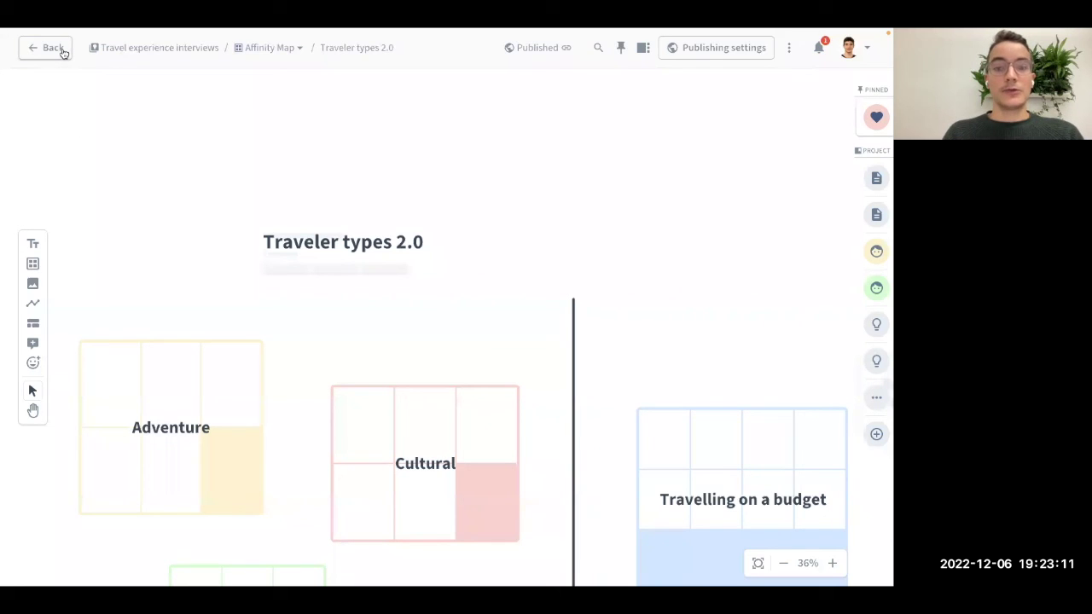
Show the affinity map in side-by-side view and open the artifacts list of the "Travel experience interviews" project next to it.
left_click(643, 48)
left_click(50, 48)
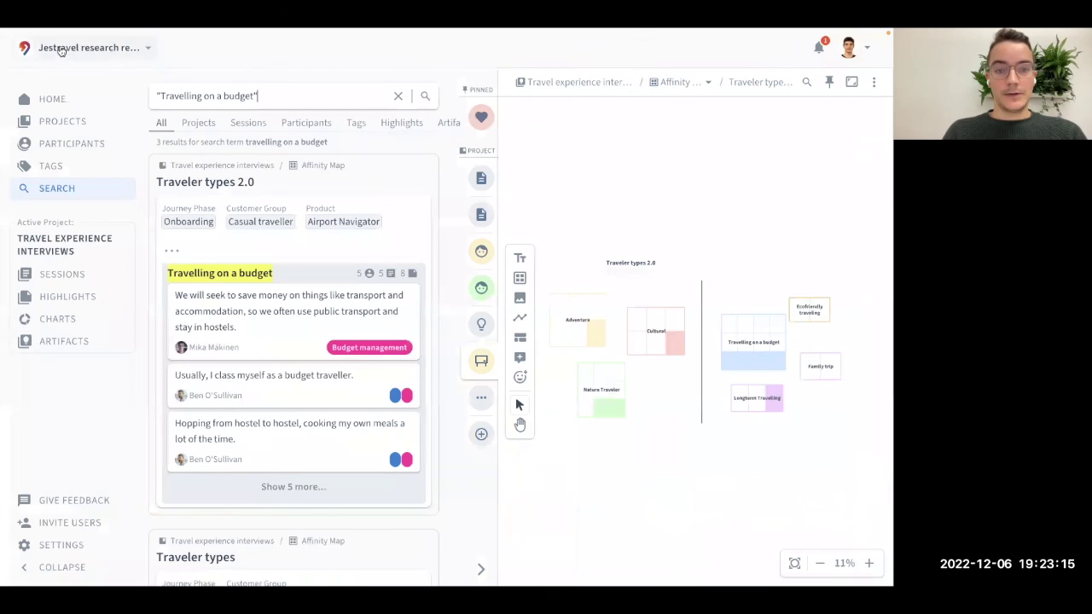
left_click(77, 341)
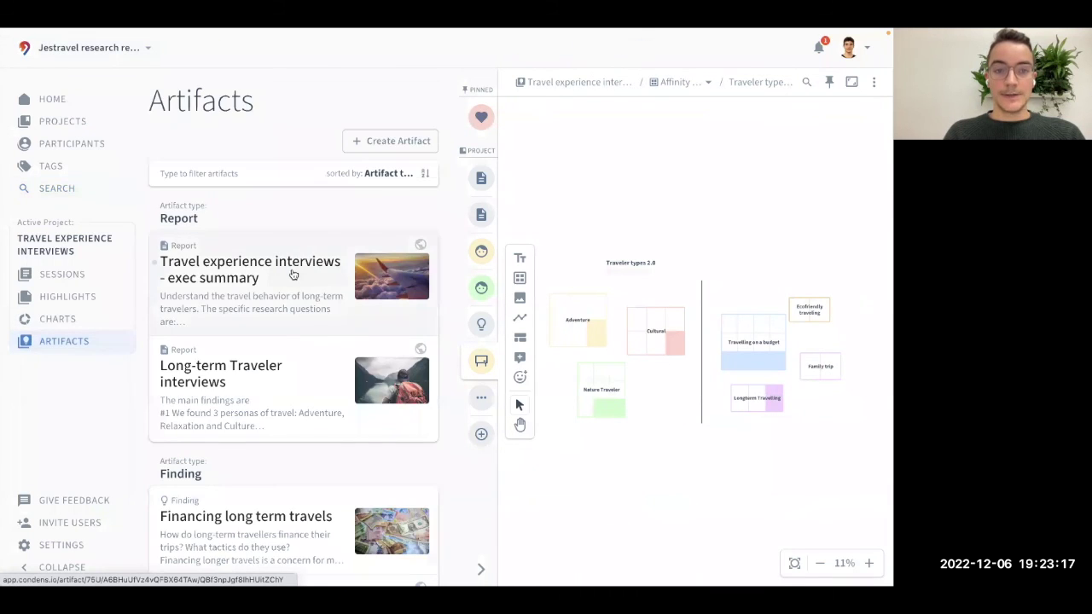
Add the "Long-term Traveler interviews" report from the artifacts list to the empty area below the groups on the affinity map.
scroll(292, 276, "down", 1)
scroll(623, 241, "down", 3)
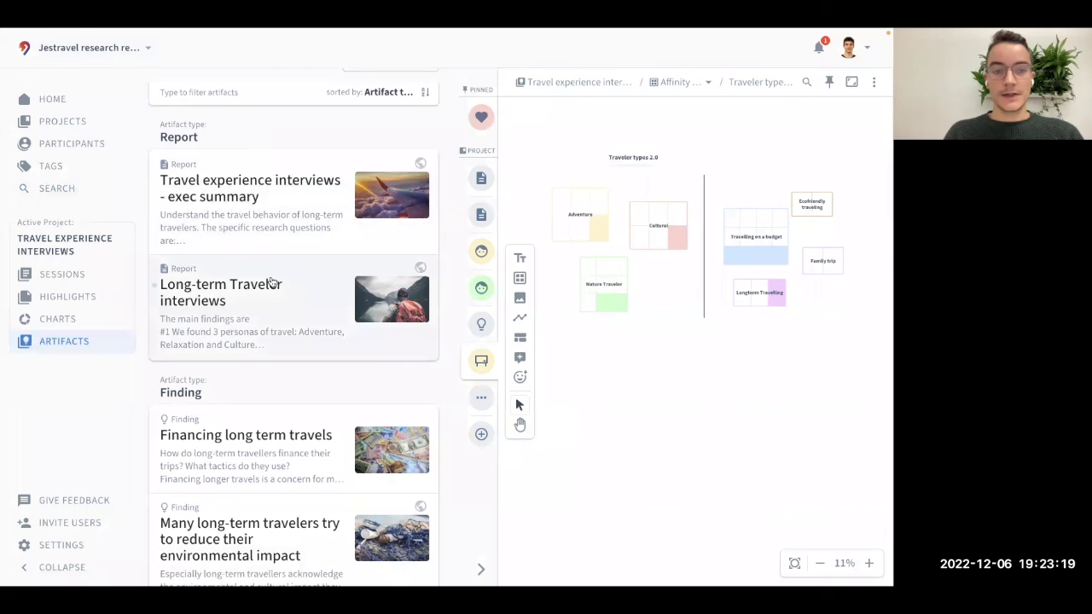
left_click_drag(246, 303, 639, 358)
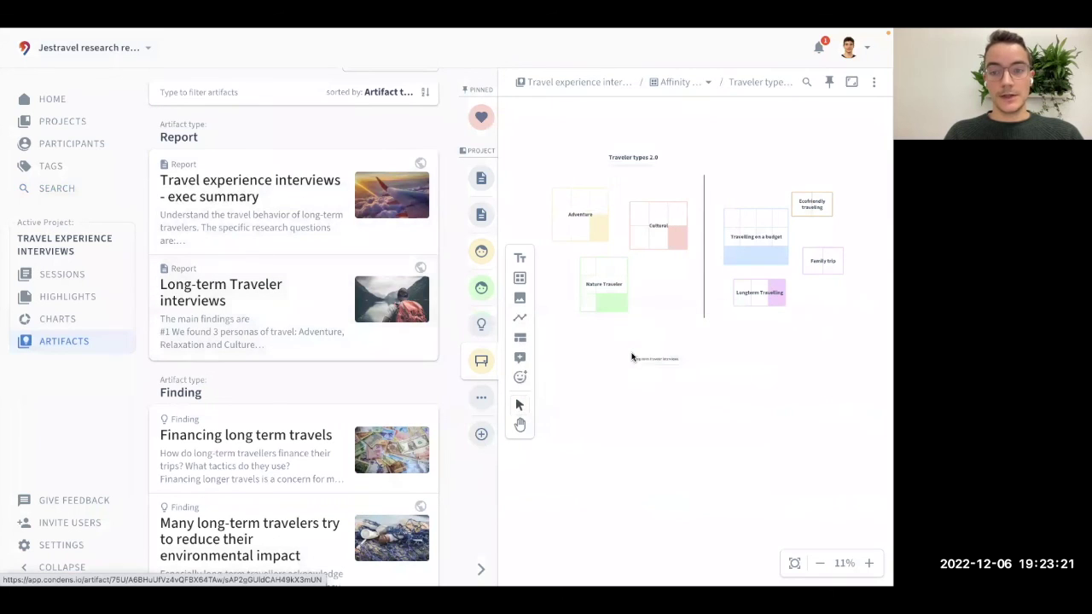
scroll(655, 359, "up", 5)
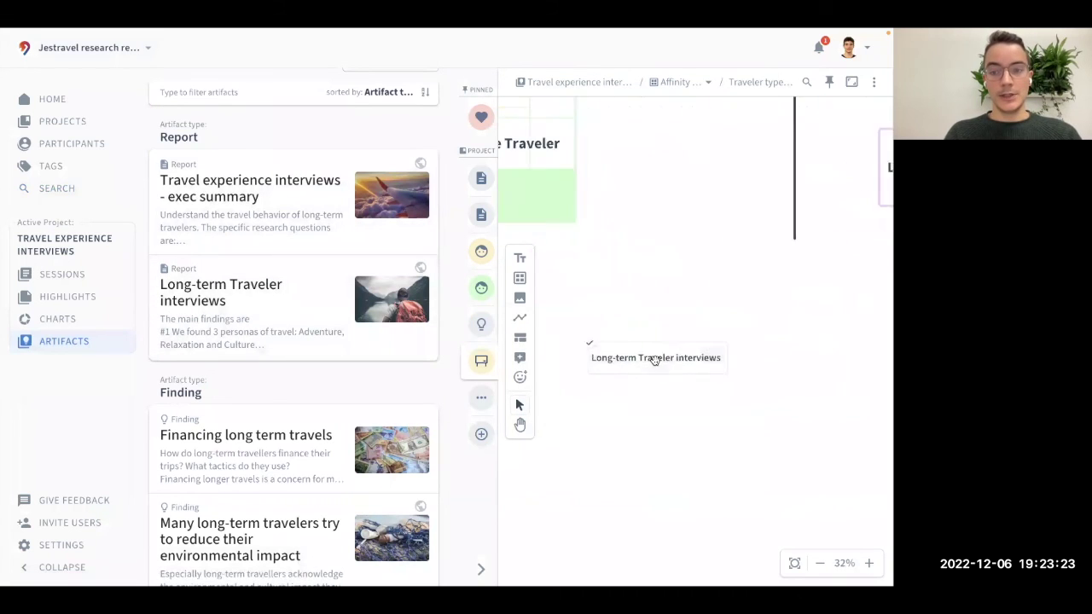
Show the "Travel experience interviews - exec summary" report in side-by-side view and return to the project's artifacts list next to it.
scroll(267, 294, "down", 4)
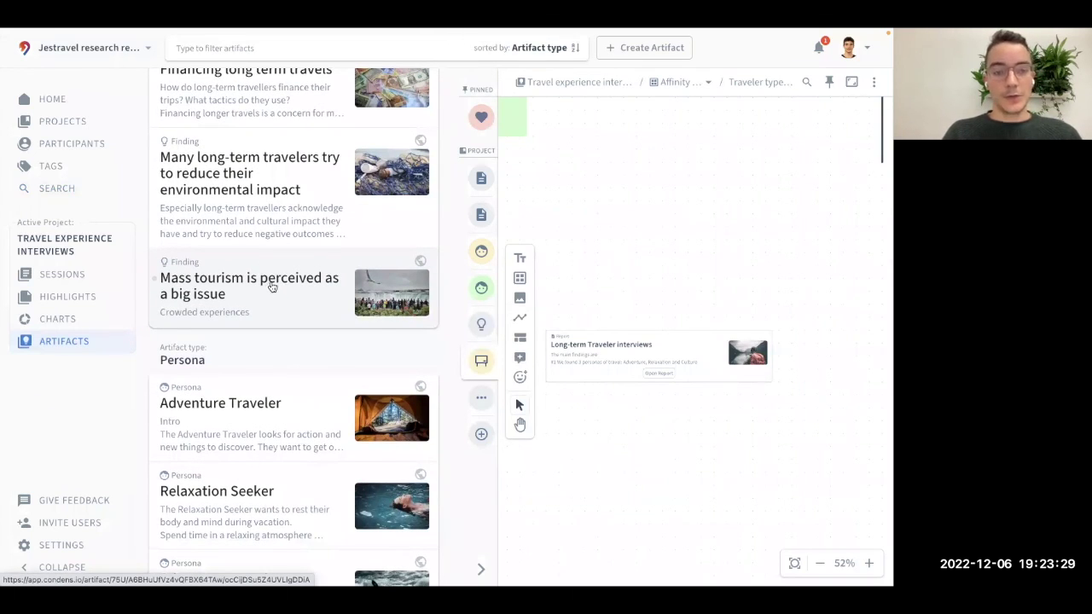
scroll(270, 285, "up", 5)
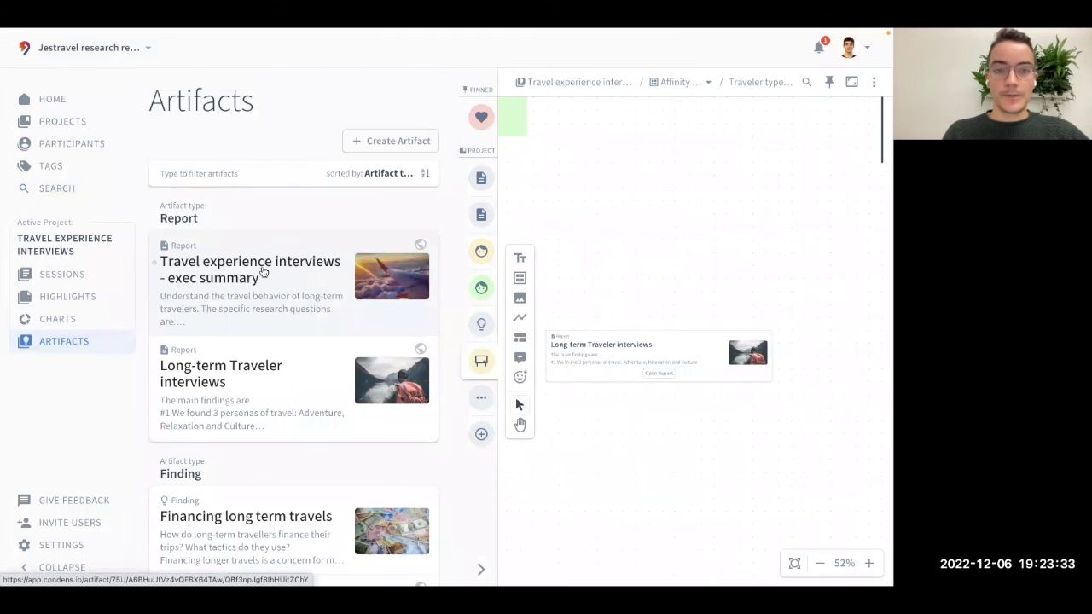
left_click(264, 282)
left_click(481, 359)
left_click(536, 96)
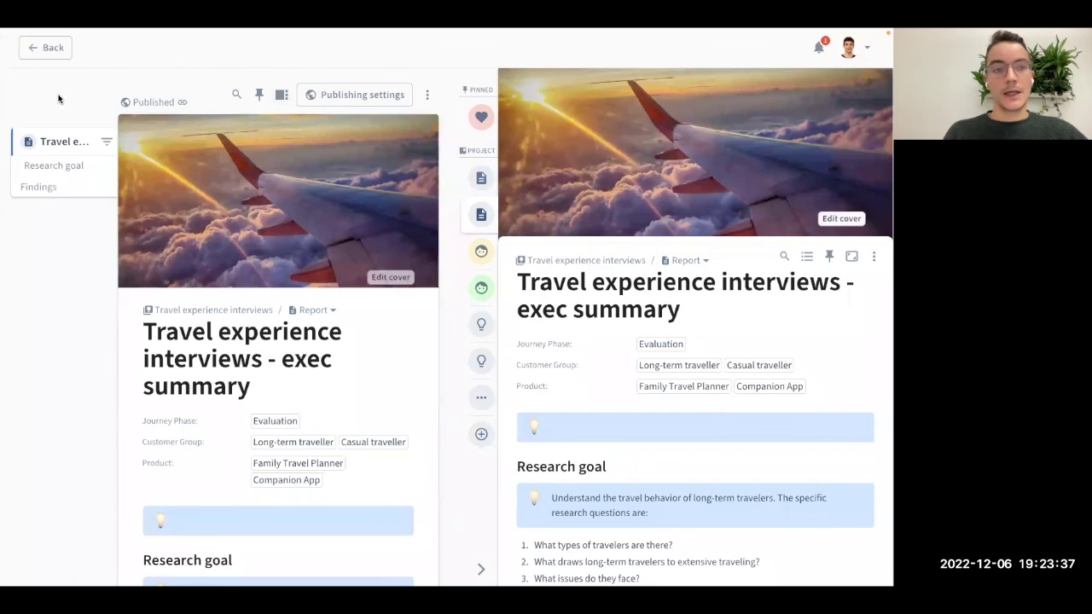
left_click(60, 58)
Embed the "Traveler types 2.0" affinity map from the artifacts list in the exec summary report, directly above the Research goal heading.
scroll(290, 341, "down", 3)
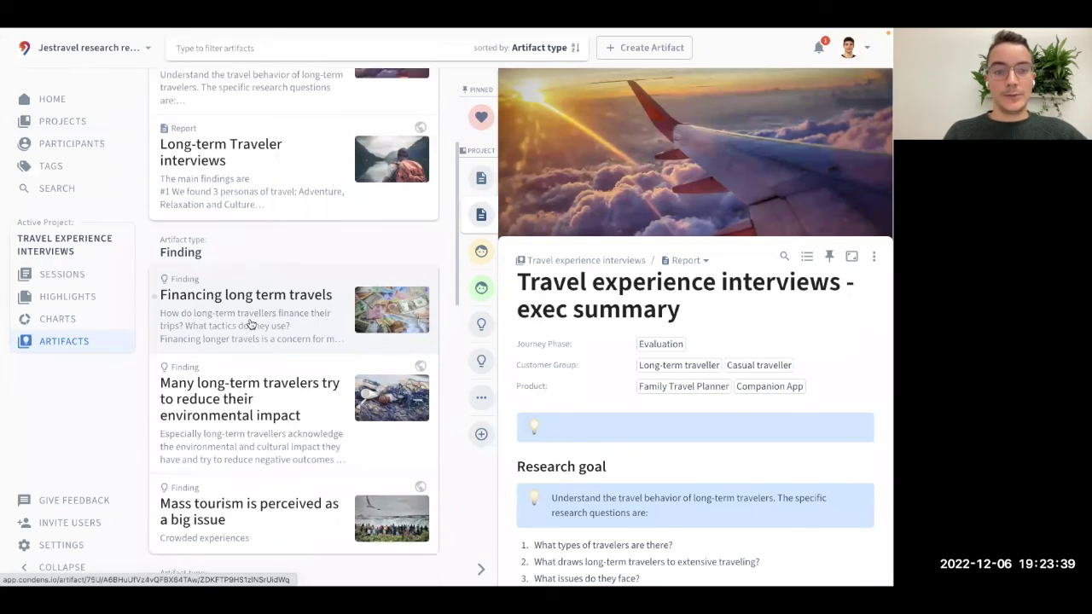
scroll(661, 350, "down", 3)
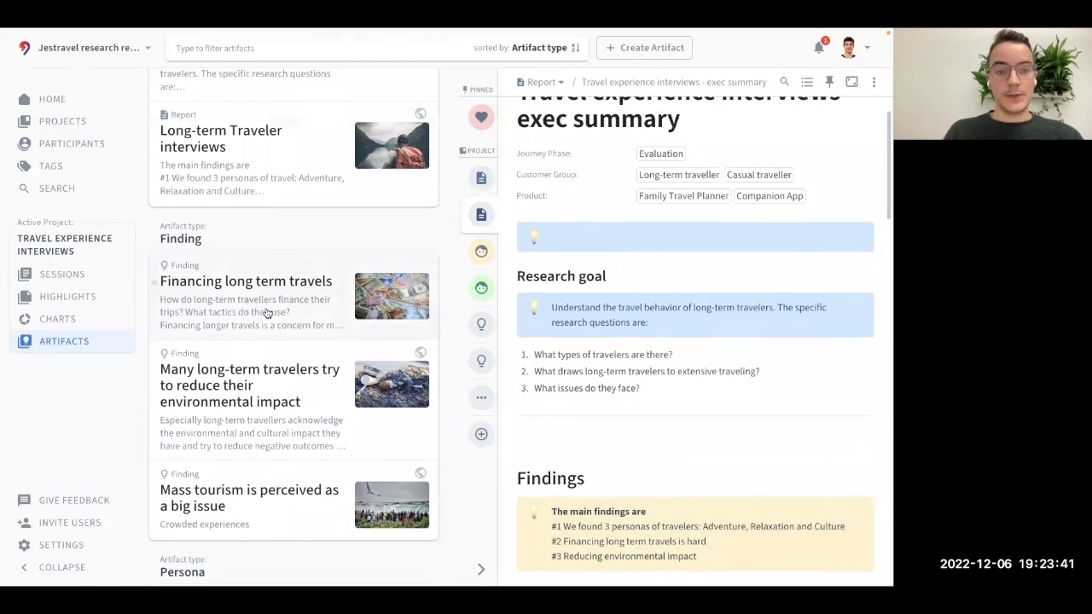
scroll(266, 312, "down", 3)
scroll(268, 312, "down", 5)
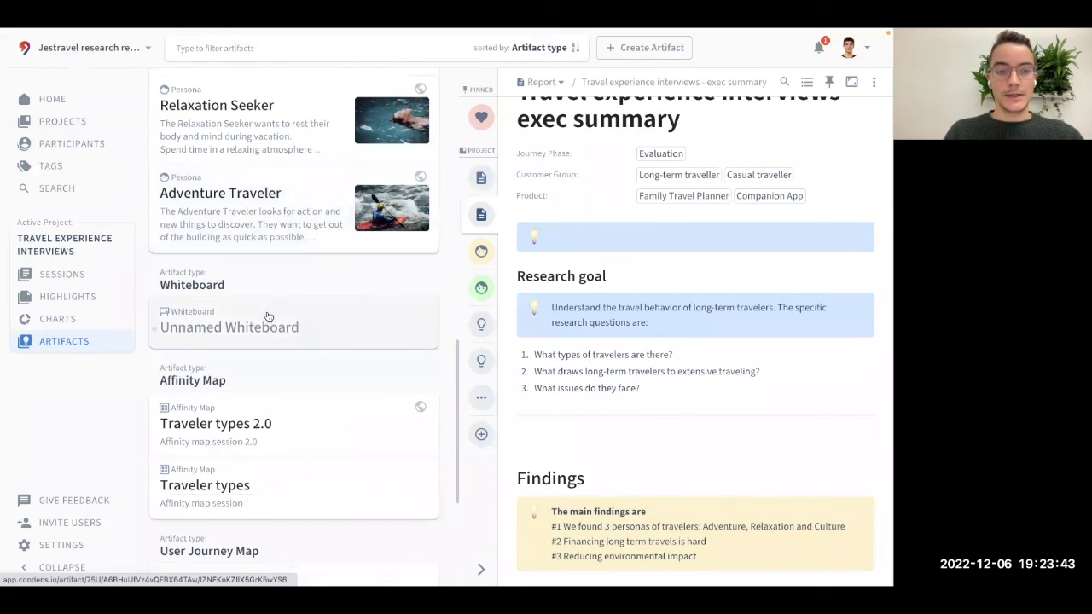
scroll(277, 328, "down", 1)
left_click_drag(283, 343, 625, 273)
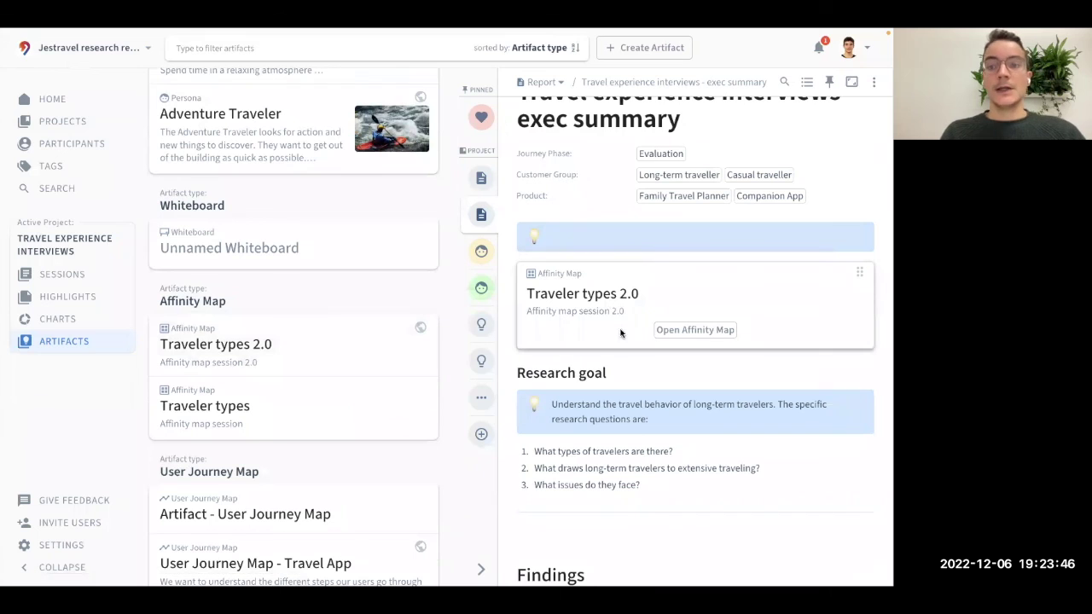
Preview the embedded "Traveler types 2.0" affinity map from within the report, then close the preview.
left_click(713, 333)
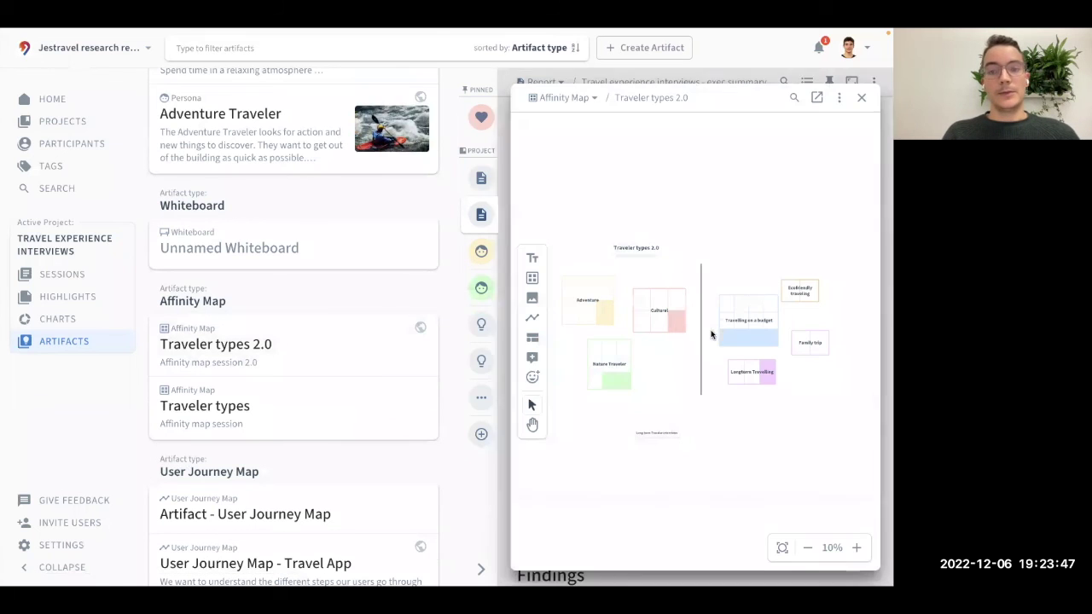
left_click(862, 99)
scroll(708, 238, "up", 2)
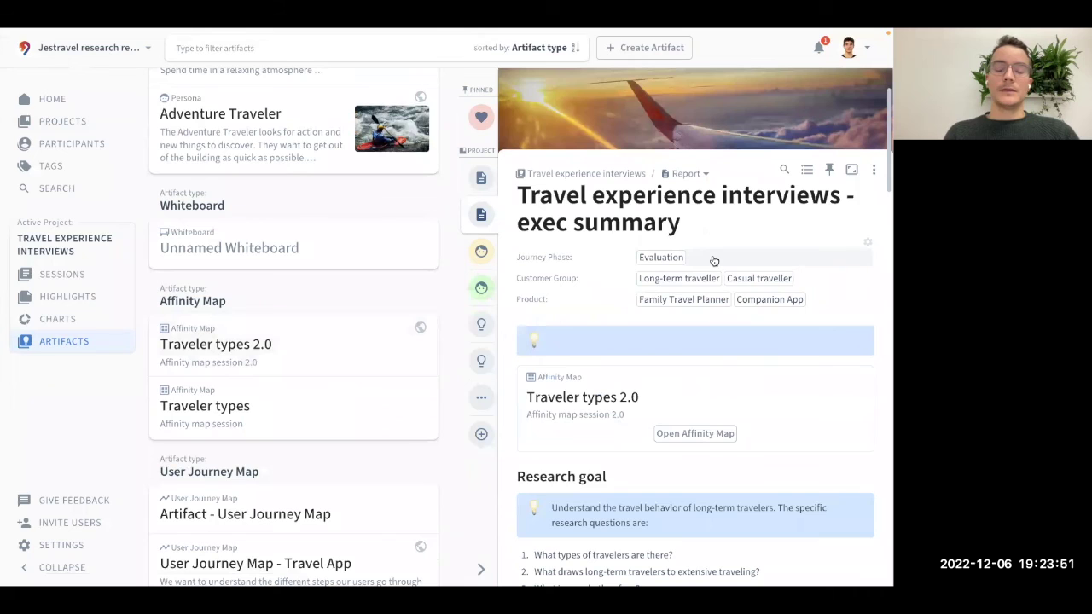